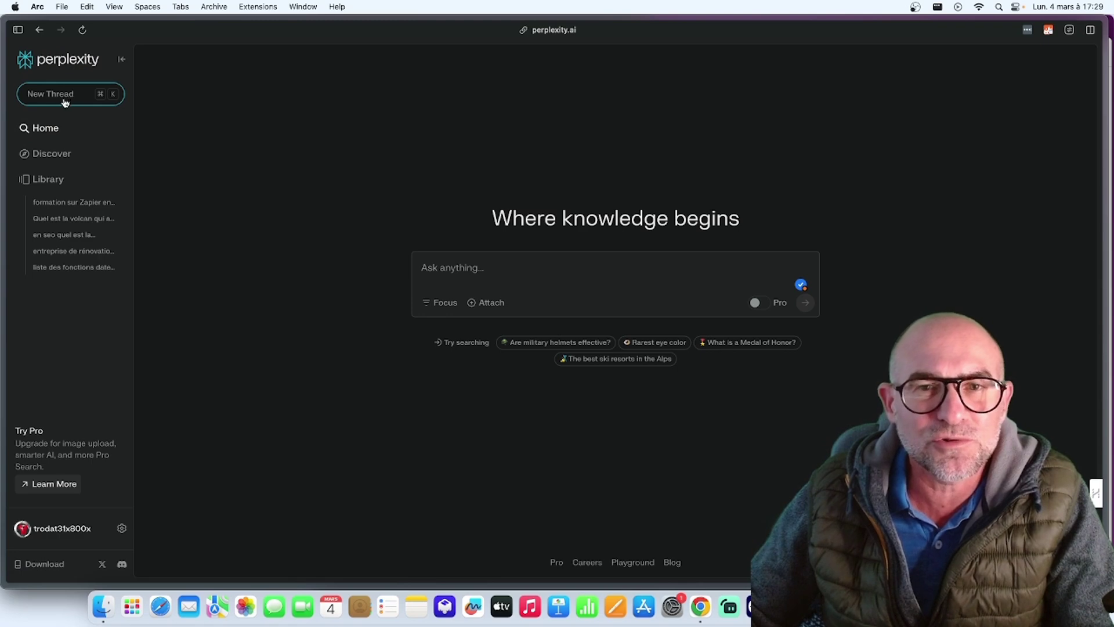
Step: Open the Discover page and browse its feed of news articles
{"action": "left_click", "coordinate": [53, 155]}
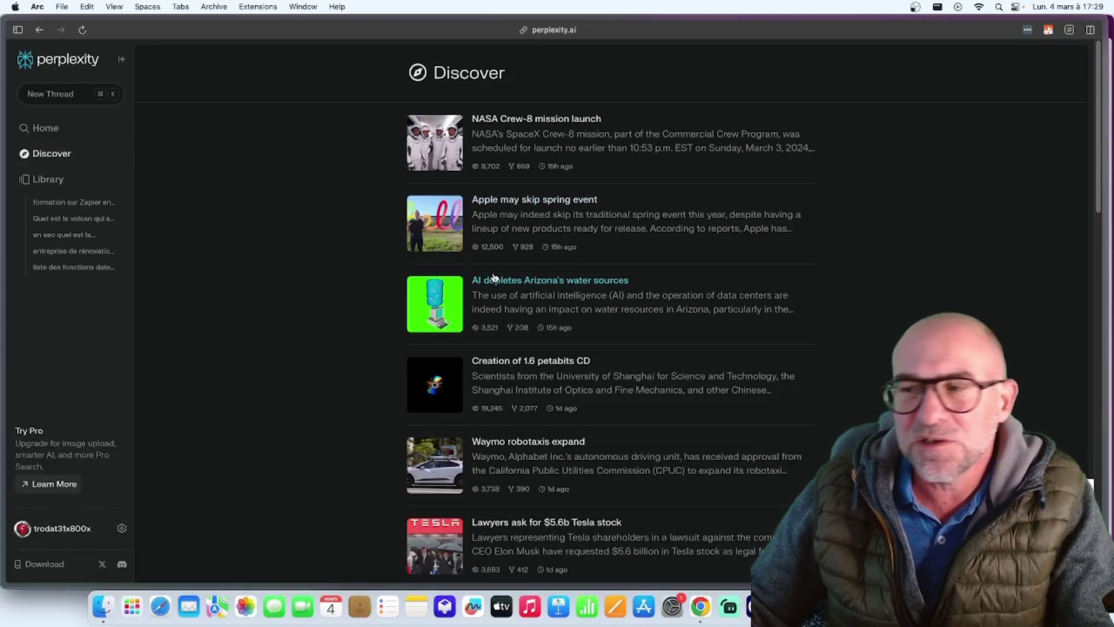
{"action": "scroll", "coordinate": [495, 279], "scroll_direction": "down", "scroll_amount": 3}
{"action": "scroll", "coordinate": [493, 277], "scroll_direction": "down", "scroll_amount": 6}
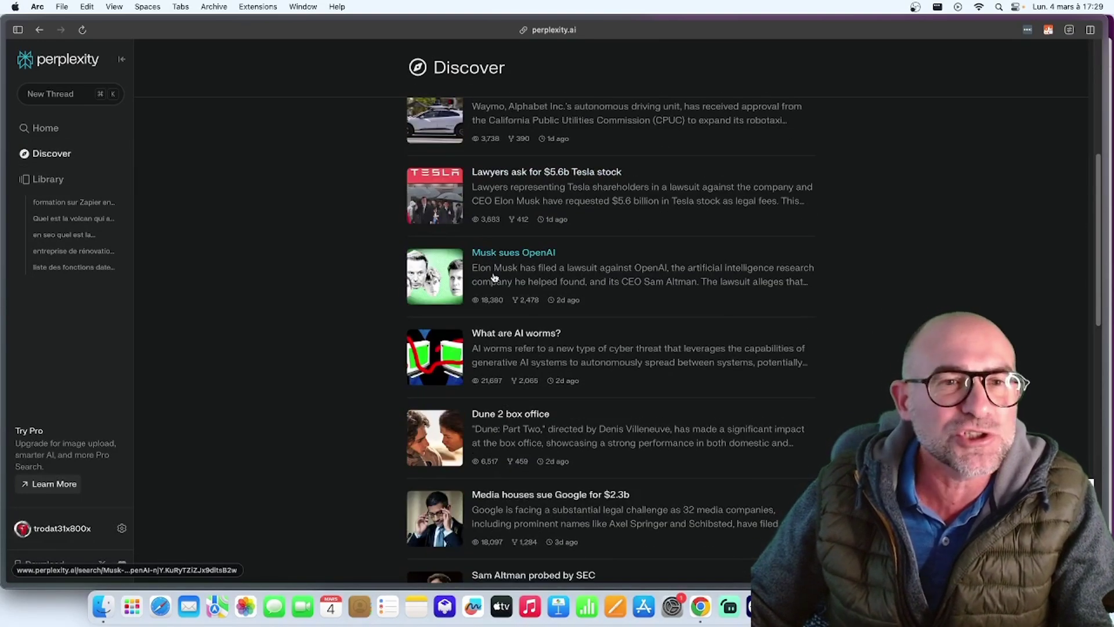
{"action": "scroll", "coordinate": [498, 289], "scroll_direction": "up", "scroll_amount": 9}
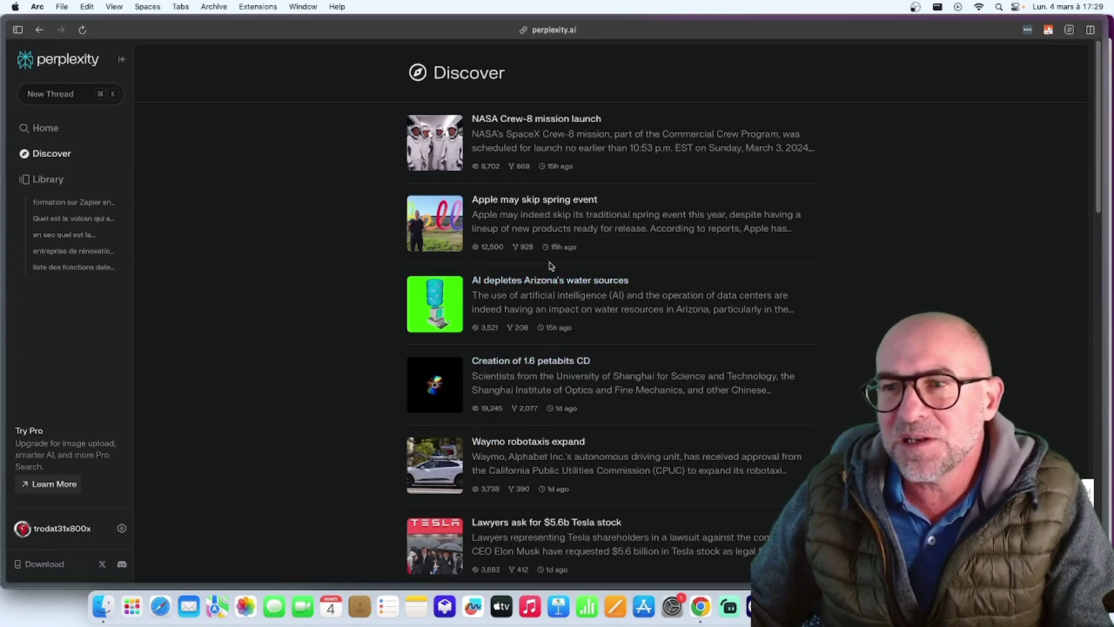
{"action": "scroll", "coordinate": [562, 239], "scroll_direction": "down", "scroll_amount": 2}
{"action": "scroll", "coordinate": [563, 239], "scroll_direction": "down", "scroll_amount": 8}
{"action": "scroll", "coordinate": [562, 239], "scroll_direction": "up", "scroll_amount": 10}
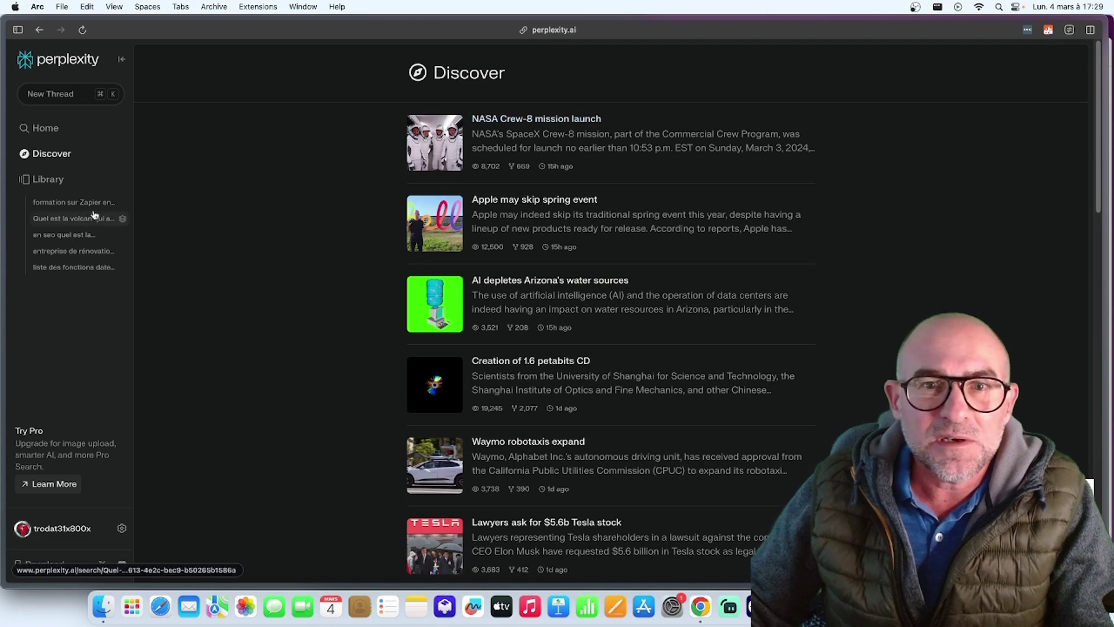
Step: Open the Library and look through the list of saved threads
{"action": "left_click", "coordinate": [55, 179]}
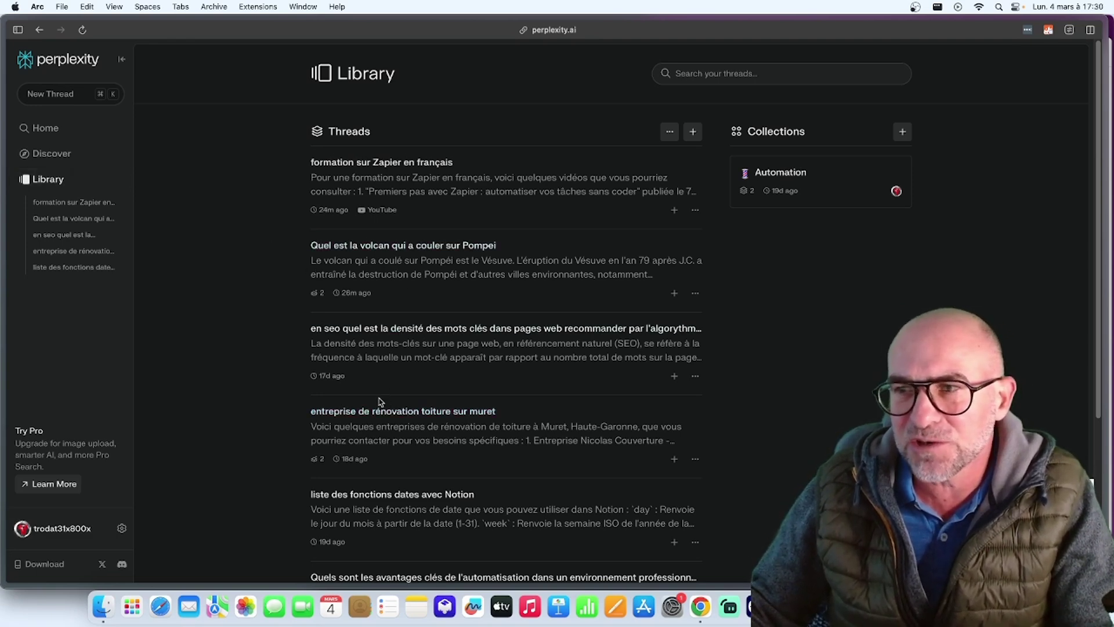
{"action": "scroll", "coordinate": [380, 394], "scroll_direction": "down", "scroll_amount": 5}
{"action": "scroll", "coordinate": [377, 400], "scroll_direction": "up", "scroll_amount": 5}
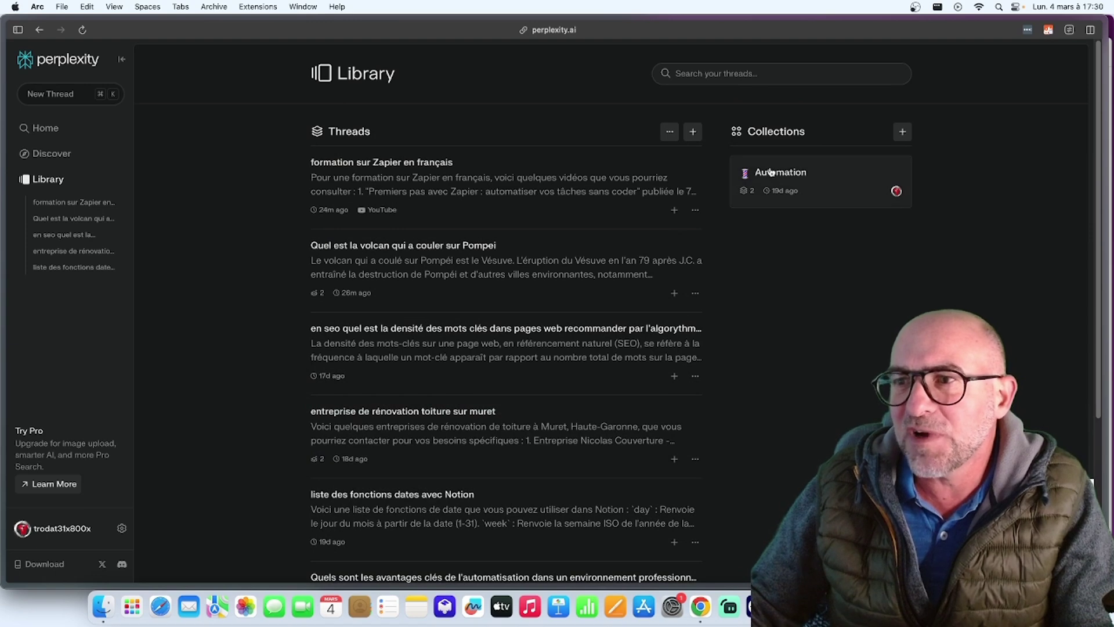
Step: Open the Automation collection and review its new thread box, suggestions and threads
{"action": "left_click", "coordinate": [791, 170]}
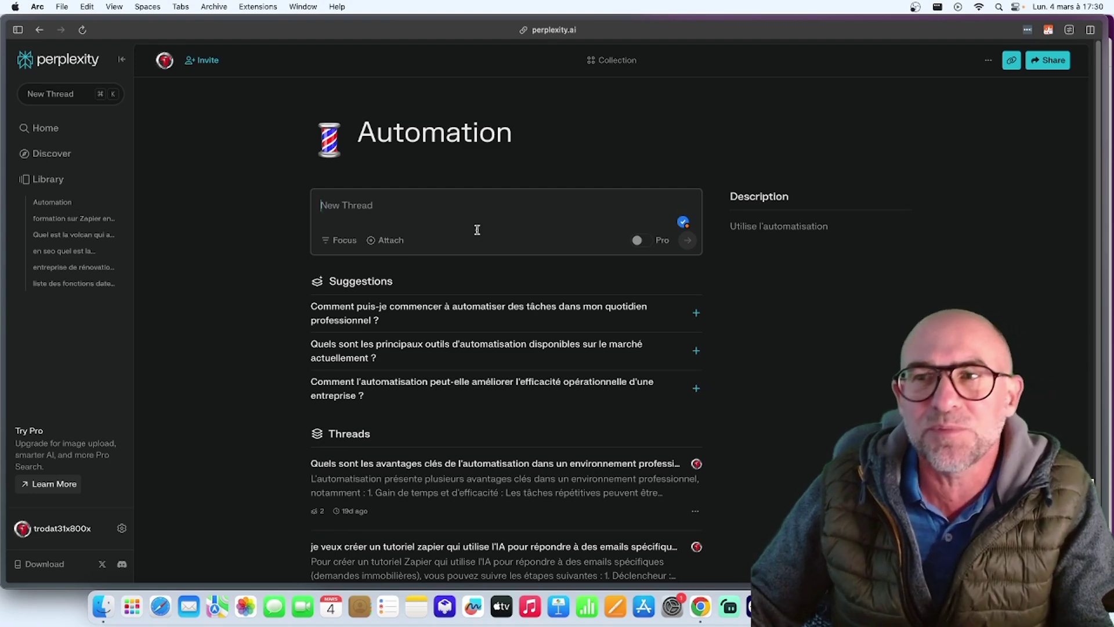
{"action": "left_click", "coordinate": [452, 215]}
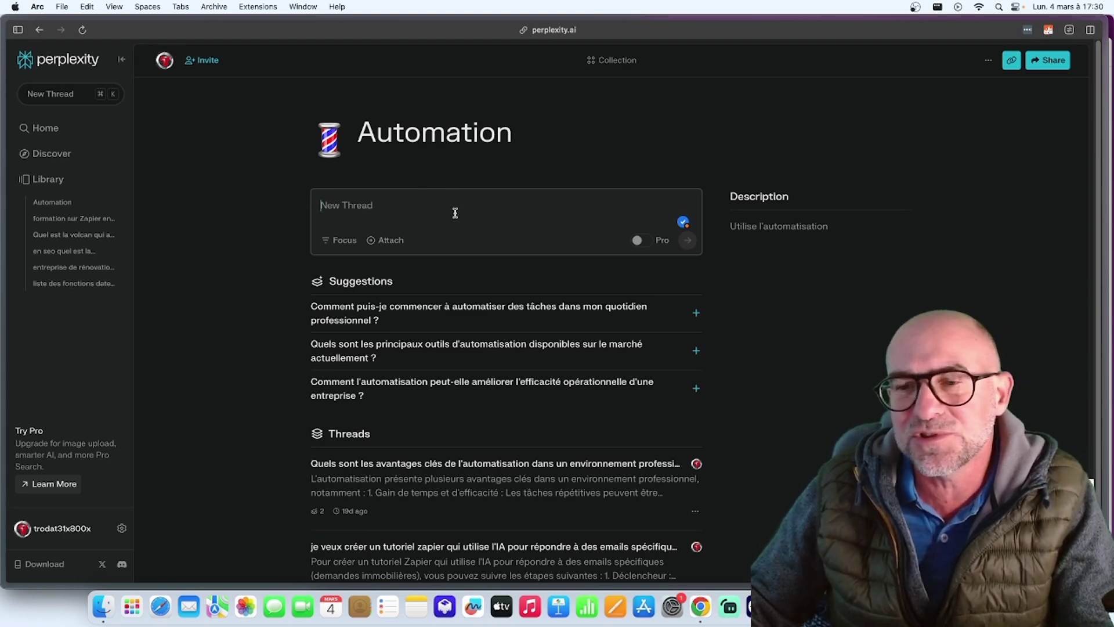
{"action": "scroll", "coordinate": [450, 215], "scroll_direction": "down", "scroll_amount": 1}
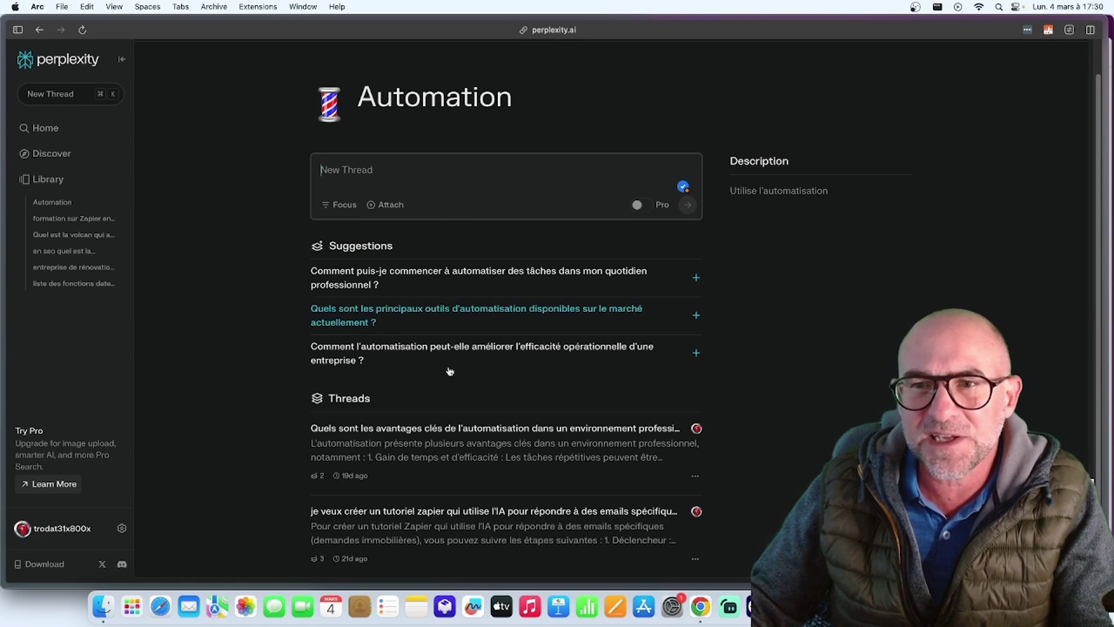
{"action": "scroll", "coordinate": [450, 384], "scroll_direction": "up", "scroll_amount": 1}
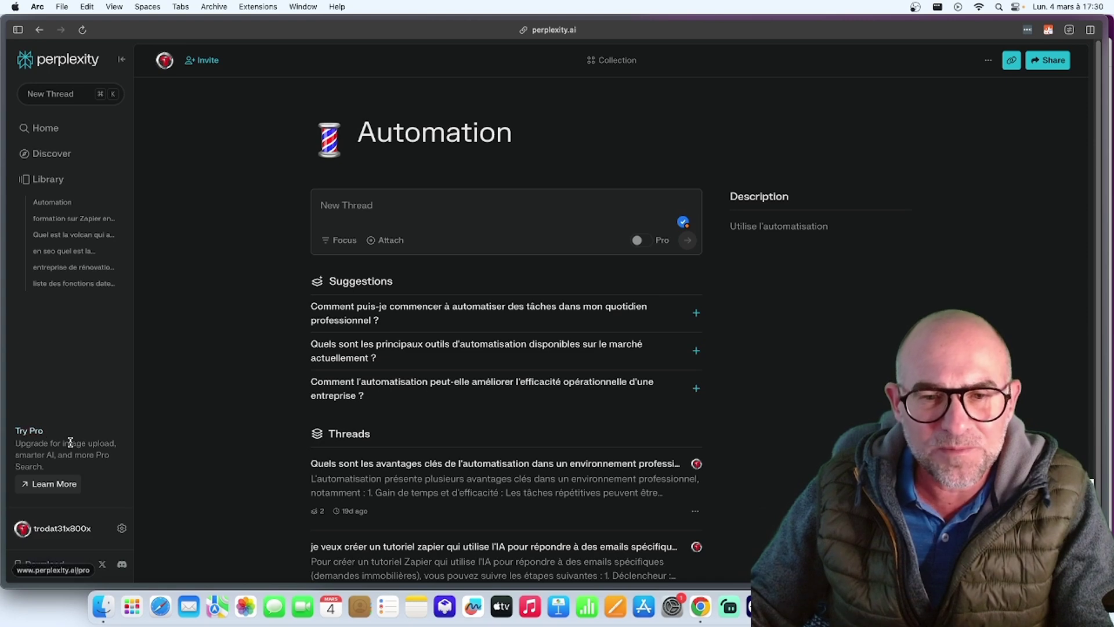
Step: Open the Pro subscription page and review the AI Model Selection, Unlimited File Uploads and API Credits descriptions
{"action": "left_click", "coordinate": [36, 431]}
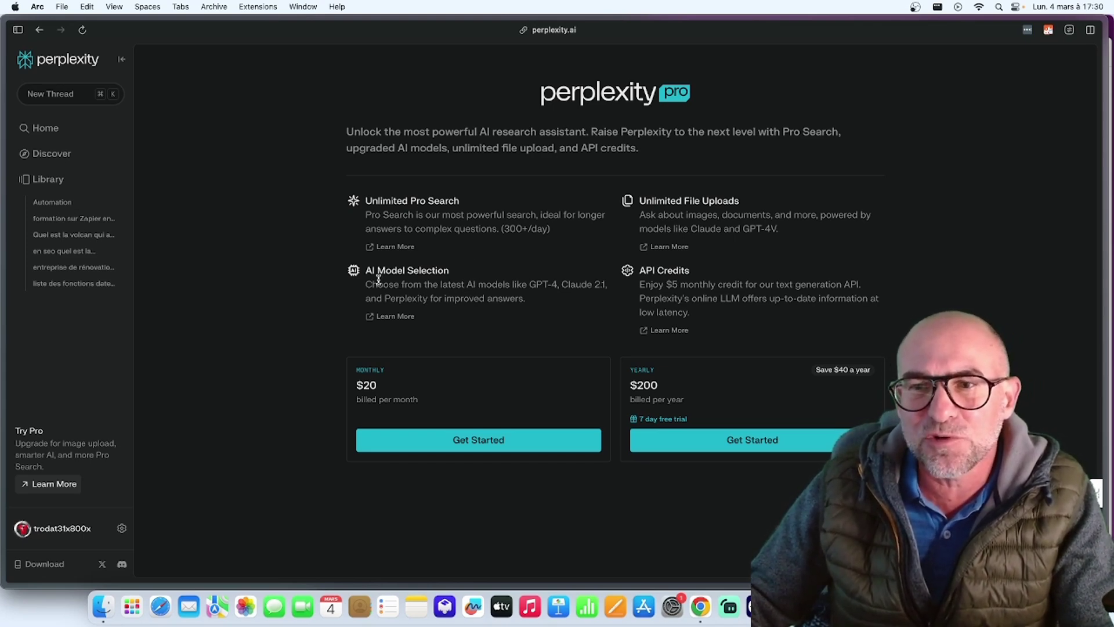
{"action": "left_click_drag", "start_coordinate": [367, 283], "coordinate": [540, 302]}
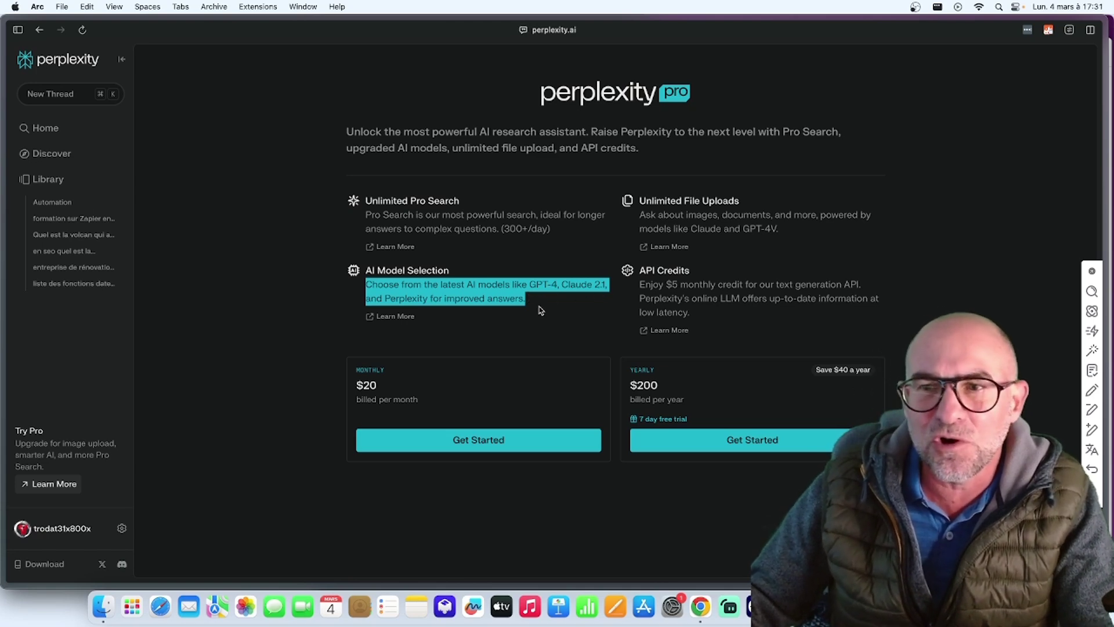
{"action": "left_click", "coordinate": [520, 308]}
{"action": "left_click_drag", "start_coordinate": [640, 216], "coordinate": [813, 228]}
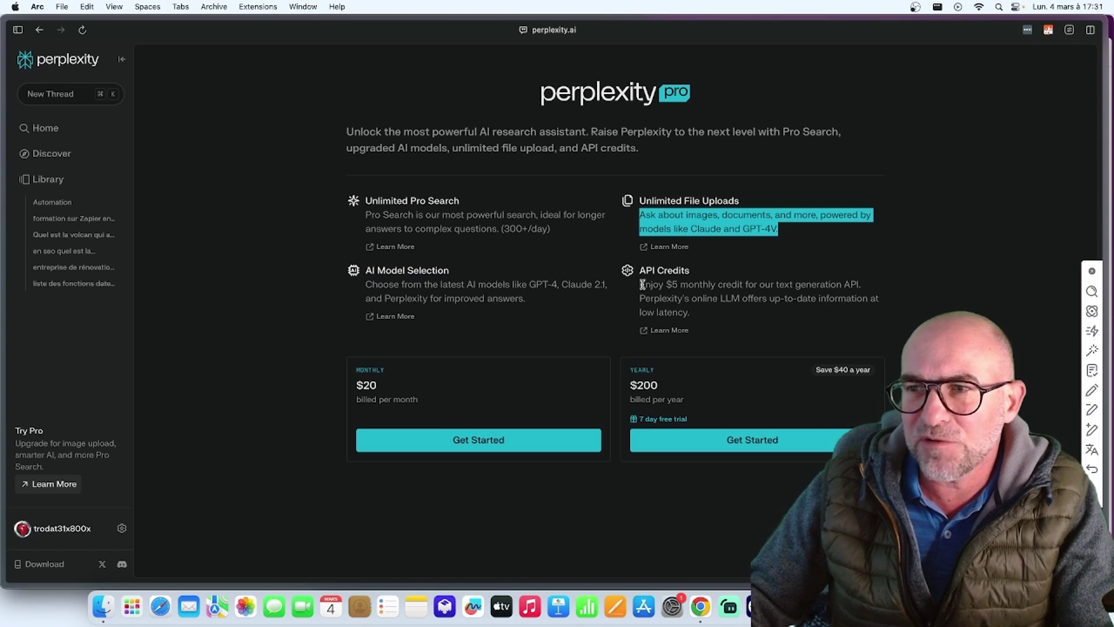
{"action": "left_click_drag", "start_coordinate": [639, 284], "coordinate": [700, 293]}
{"action": "left_click_drag", "start_coordinate": [706, 302], "coordinate": [725, 315]}
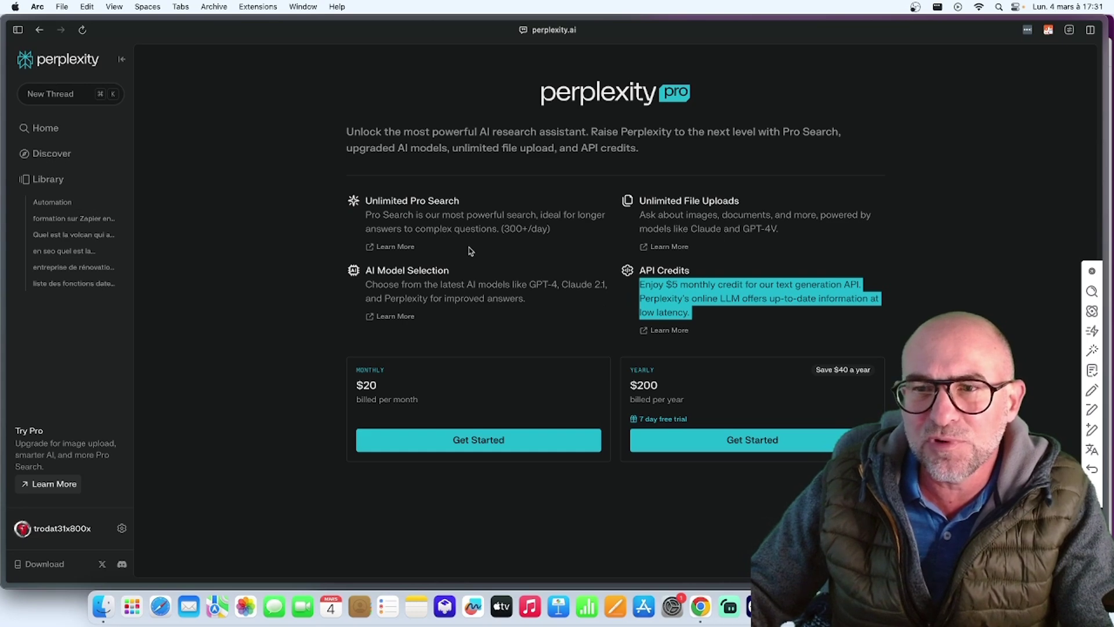
{"action": "left_click", "coordinate": [444, 315]}
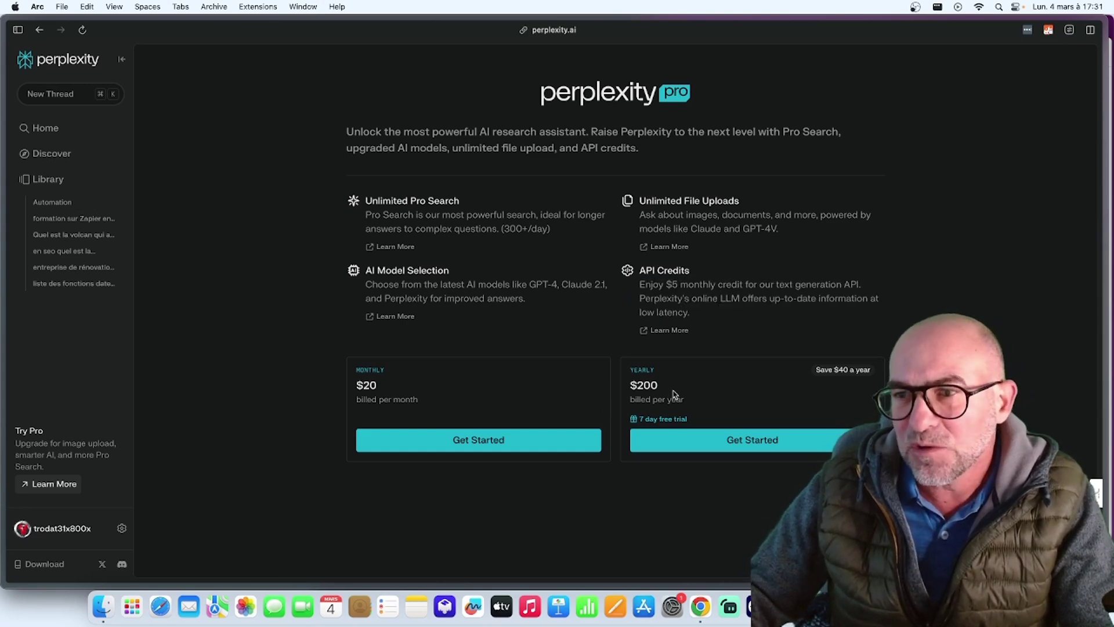
Step: Highlight the yearly plan's price and its free trial offer
{"action": "left_click_drag", "start_coordinate": [660, 386], "coordinate": [634, 385]}
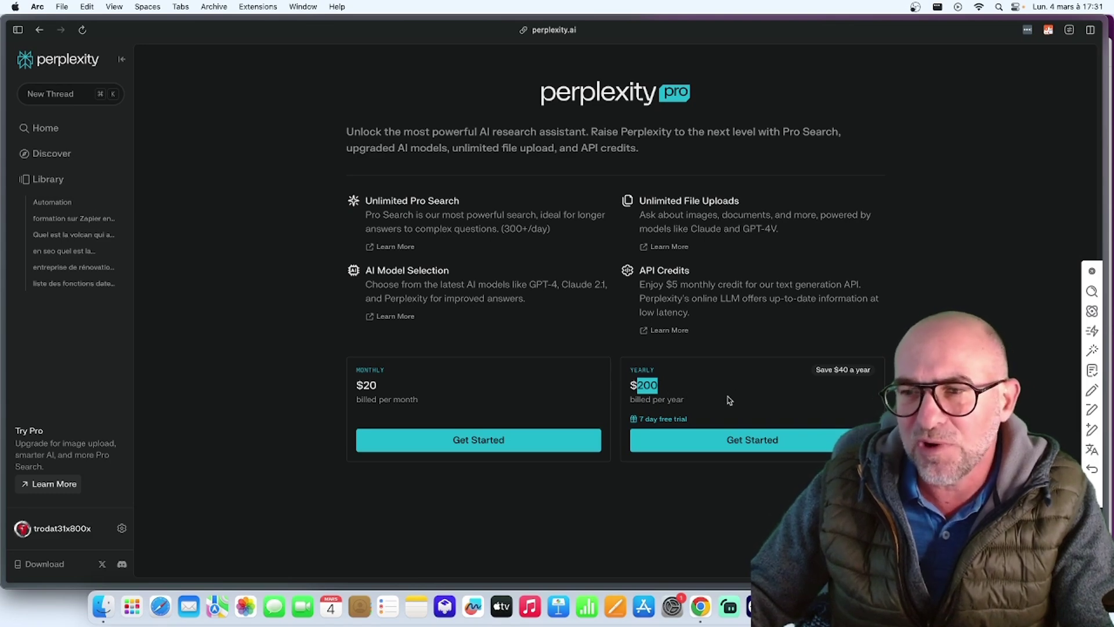
{"action": "left_click_drag", "start_coordinate": [688, 418], "coordinate": [645, 417]}
{"action": "left_click", "coordinate": [87, 402]}
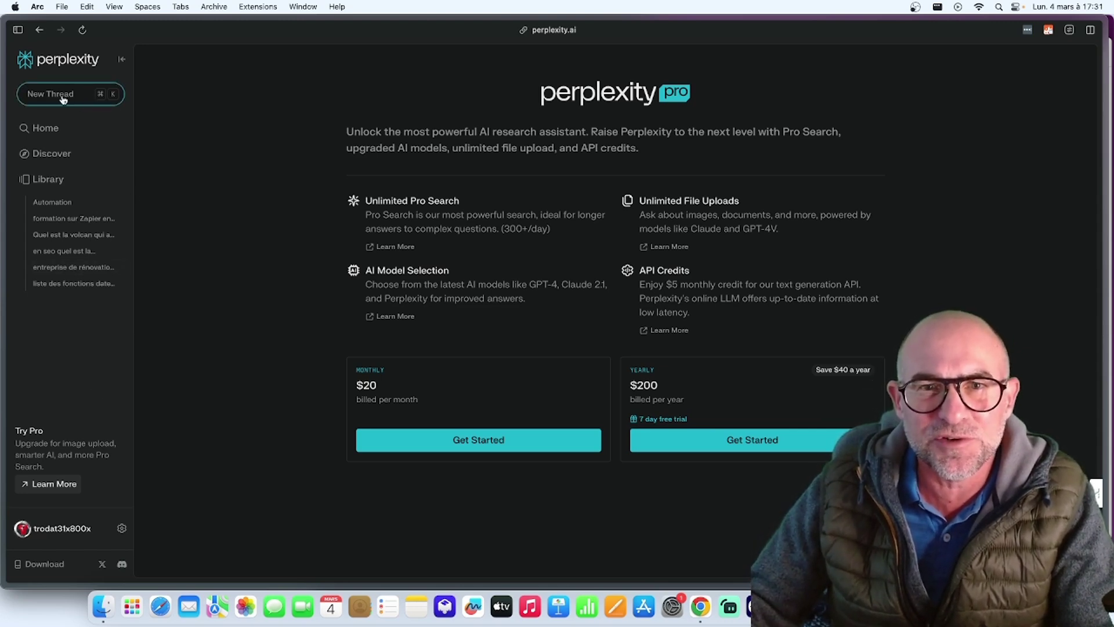
Step: Return to the home page and view the topics suggested under the empty question box
{"action": "left_click", "coordinate": [57, 133]}
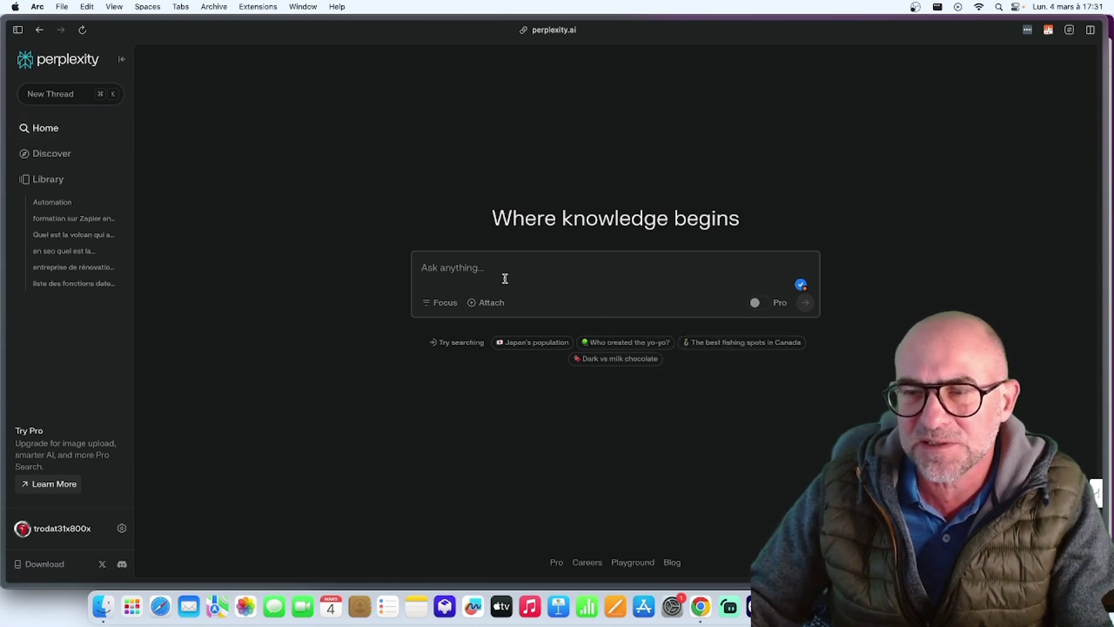
{"action": "left_click", "coordinate": [530, 273]}
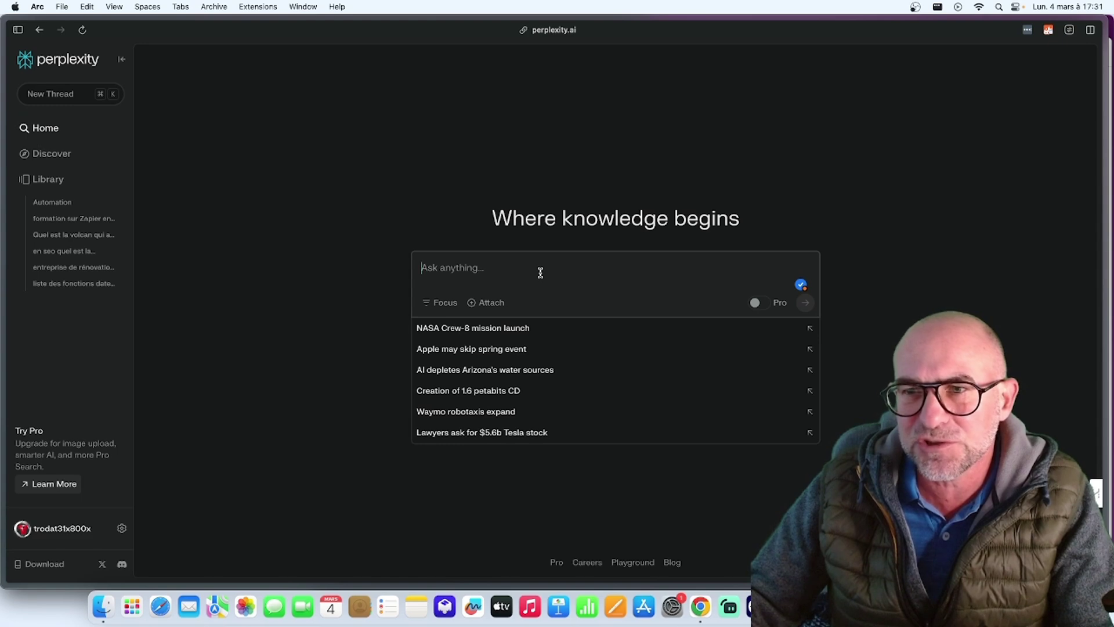
{"action": "left_click", "coordinate": [356, 253]}
{"action": "left_click", "coordinate": [470, 271]}
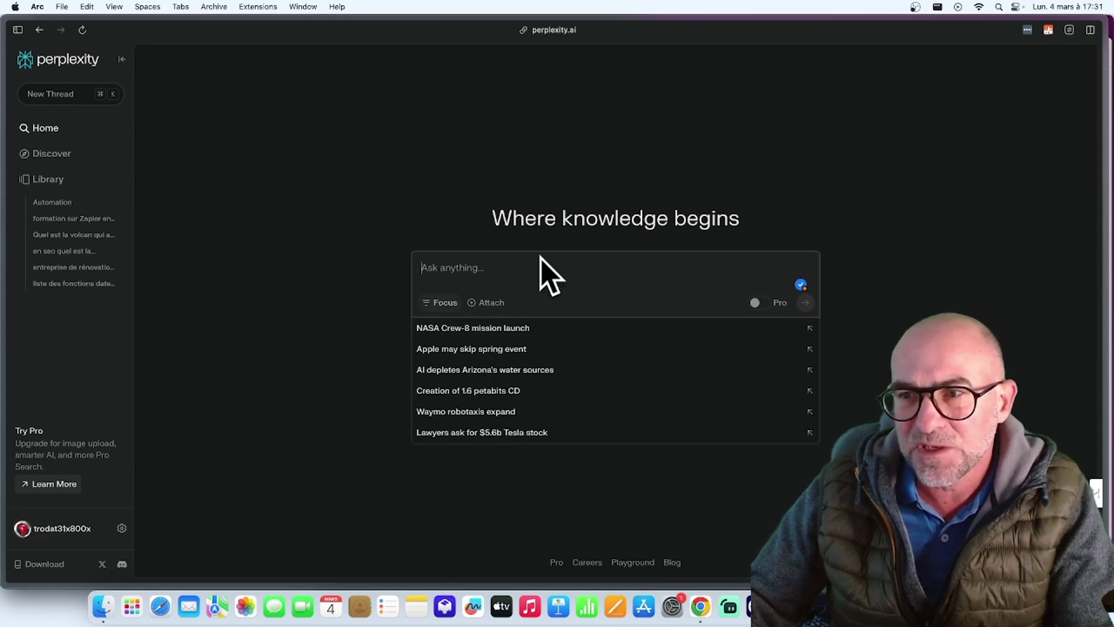
{"action": "left_click", "coordinate": [776, 241]}
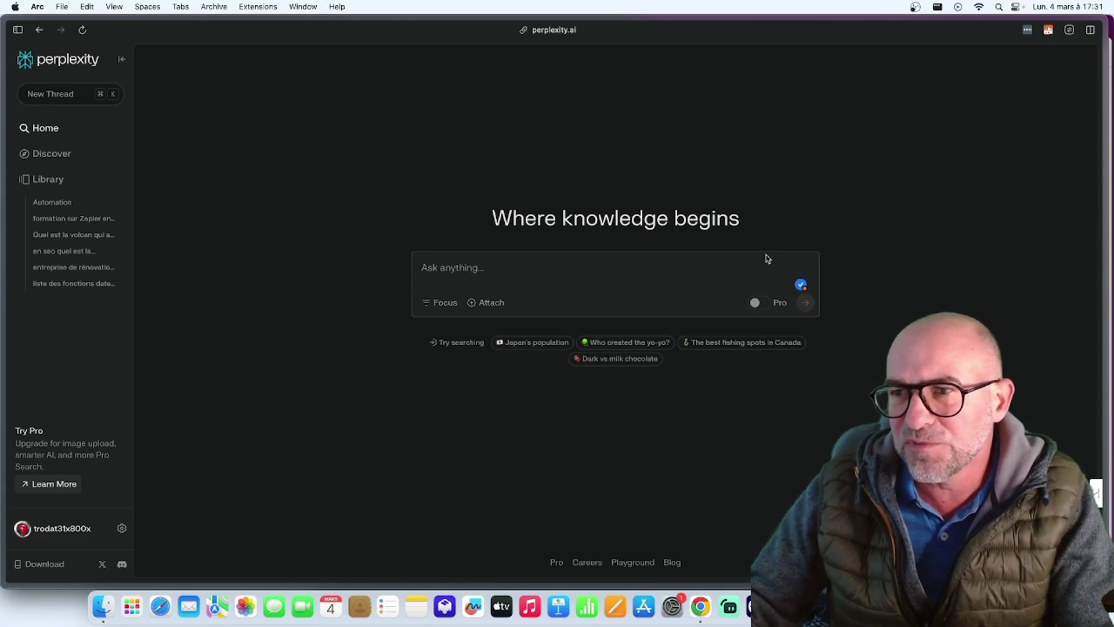
Step: Turn Pro search on and back off for the question box
{"action": "left_click", "coordinate": [756, 303]}
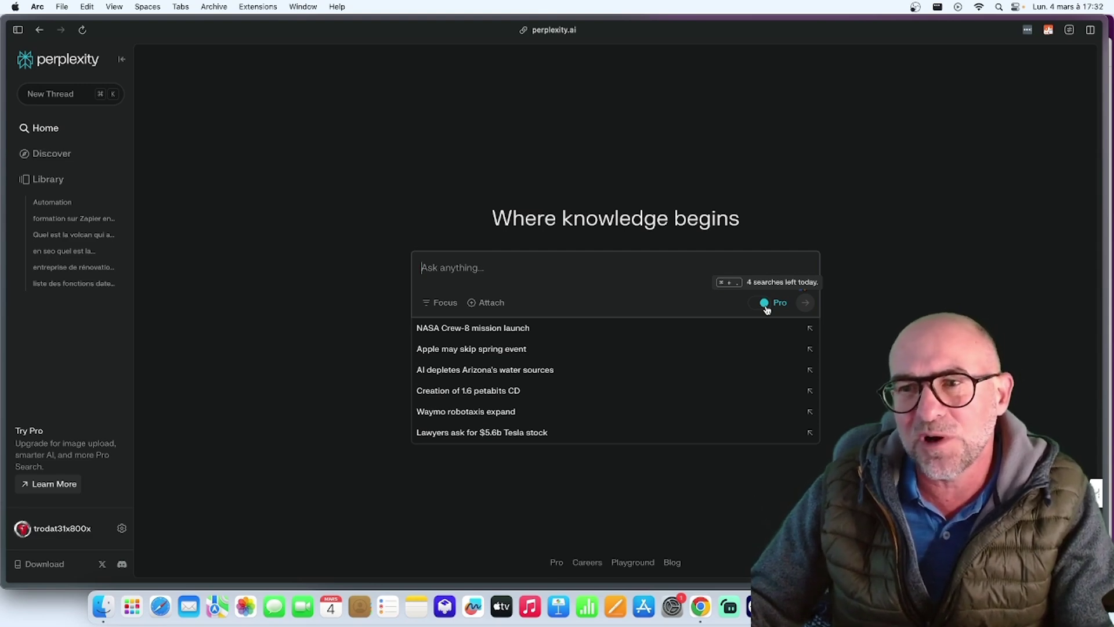
{"action": "left_click", "coordinate": [756, 304]}
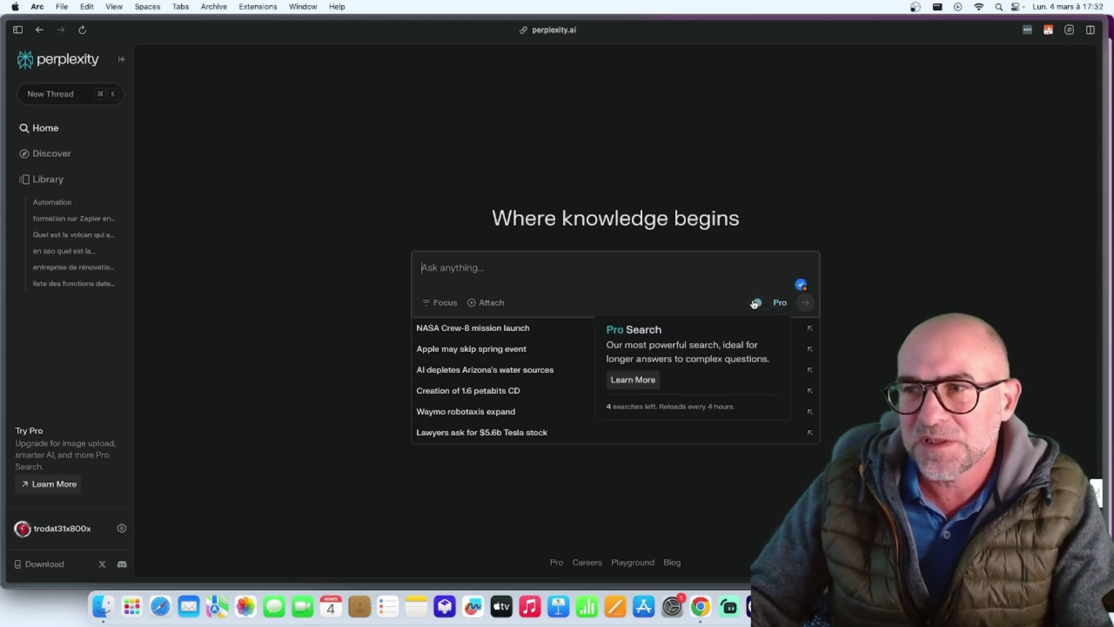
Step: Switch the search focus to Wolfram|Alpha, to Academic and back to All
{"action": "left_click", "coordinate": [449, 304]}
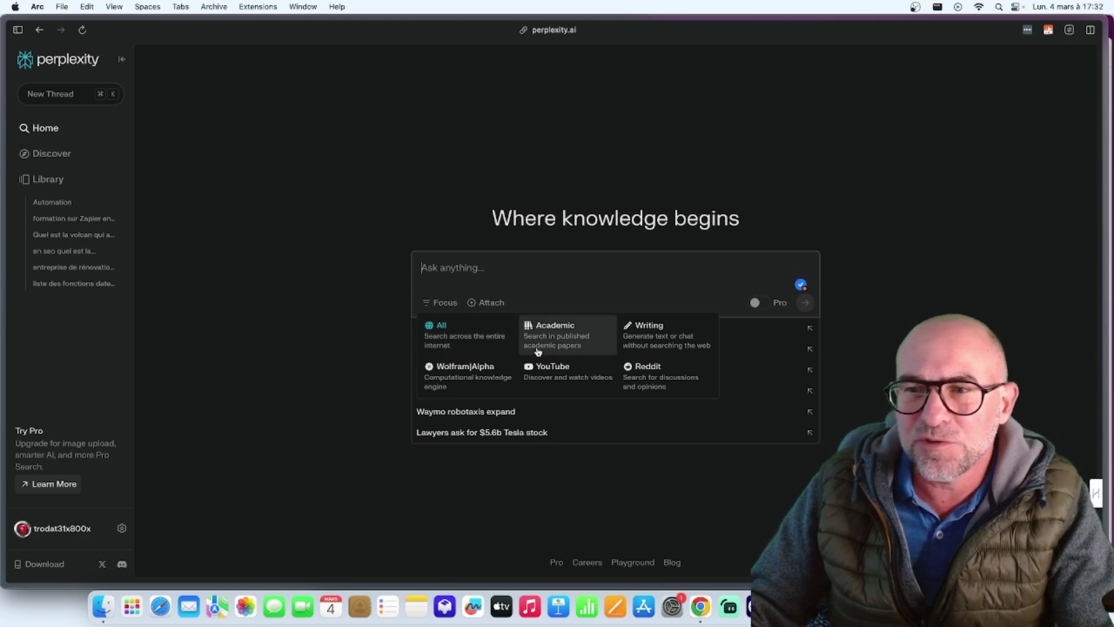
{"action": "left_click", "coordinate": [482, 372]}
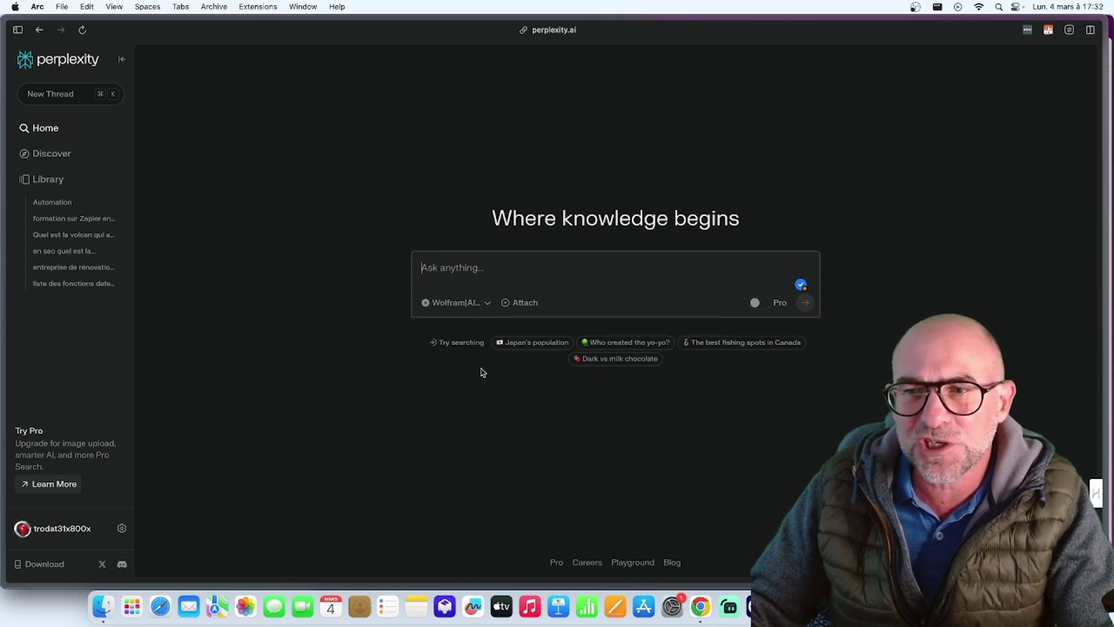
{"action": "left_click", "coordinate": [461, 304]}
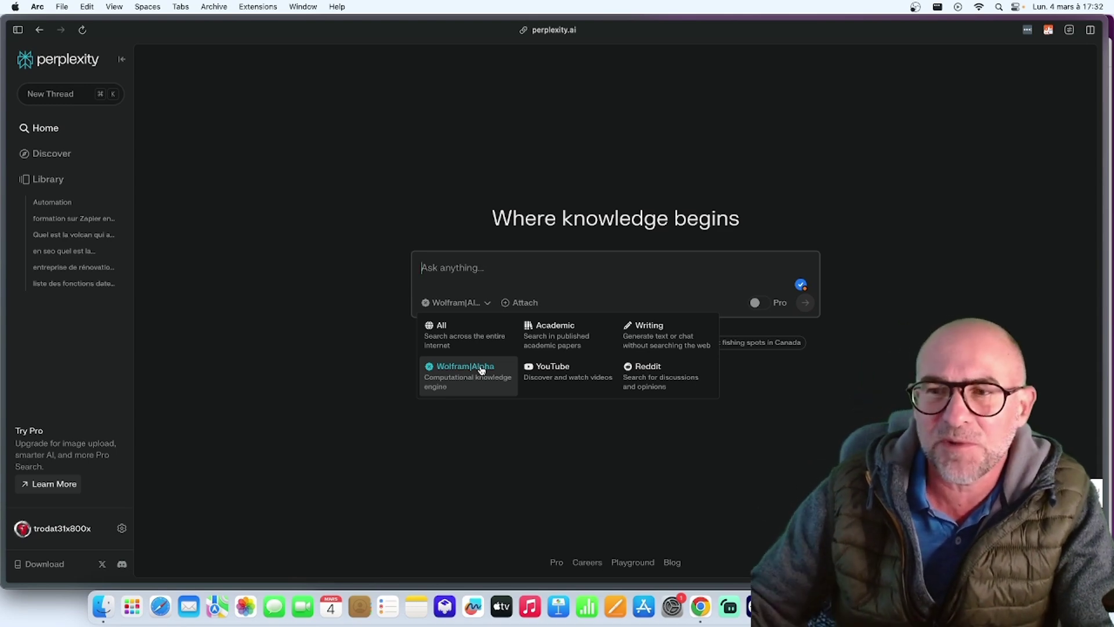
{"action": "left_click", "coordinate": [551, 327]}
{"action": "left_click", "coordinate": [453, 302]}
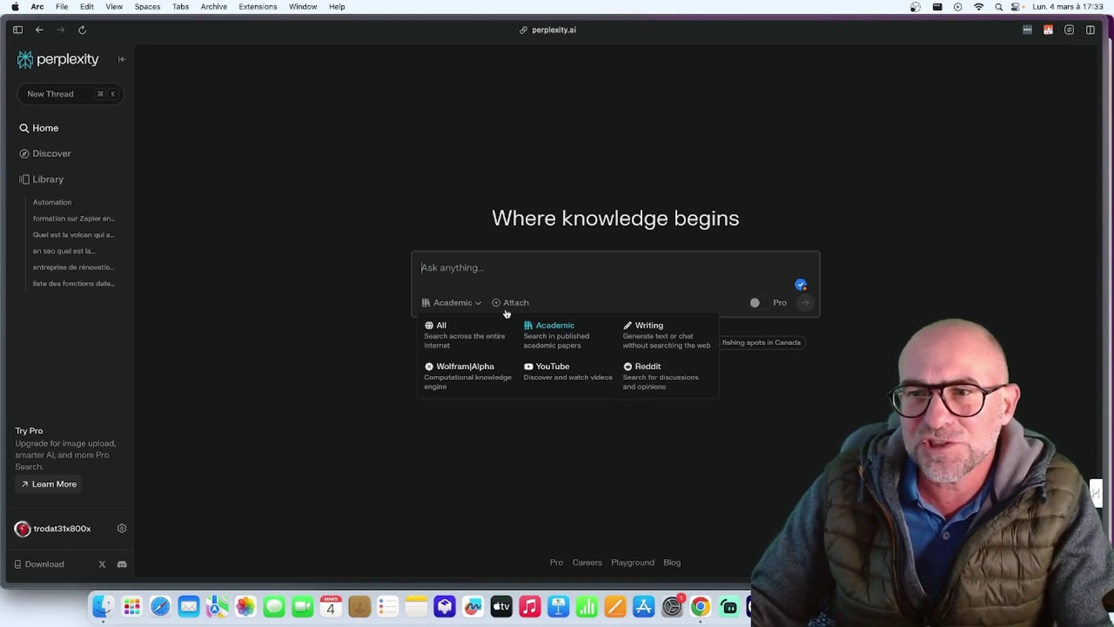
{"action": "left_click", "coordinate": [454, 336]}
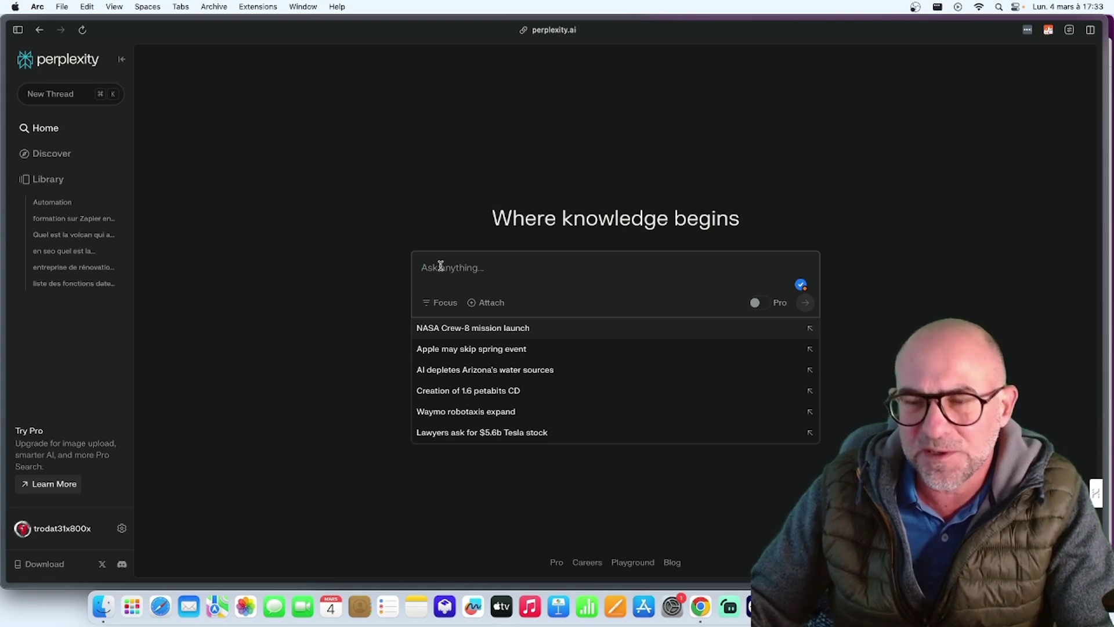
Step: Ask "Qui est le développeur de perplexity ai ?" and highlight the generated answer to read it
{"action": "type", "text": "Qui est "}
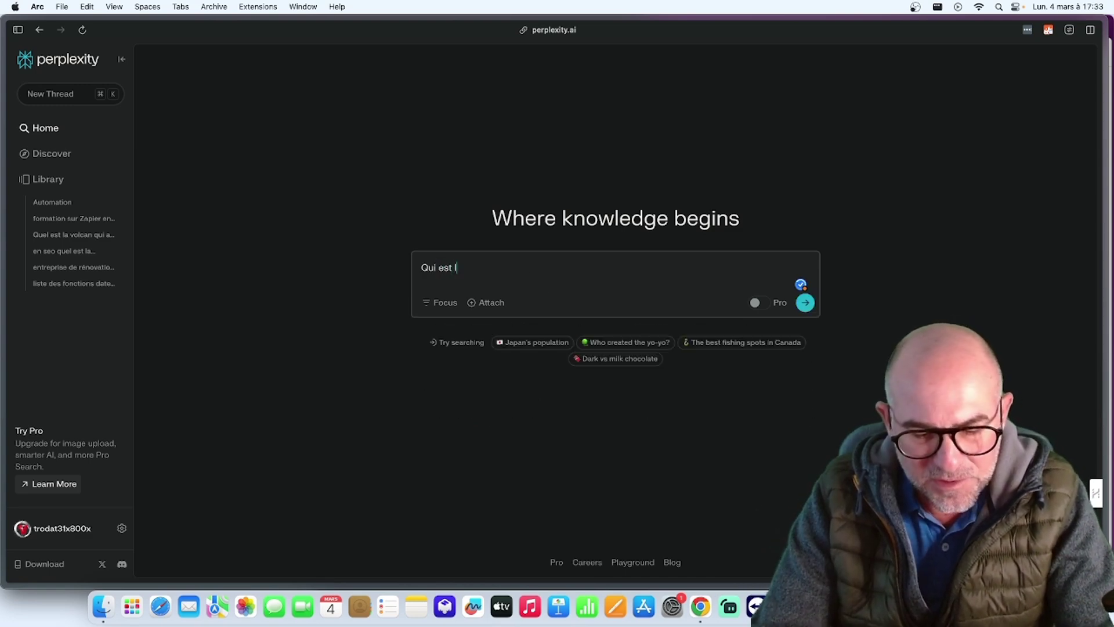
{"action": "type", "text": "le développeur "}
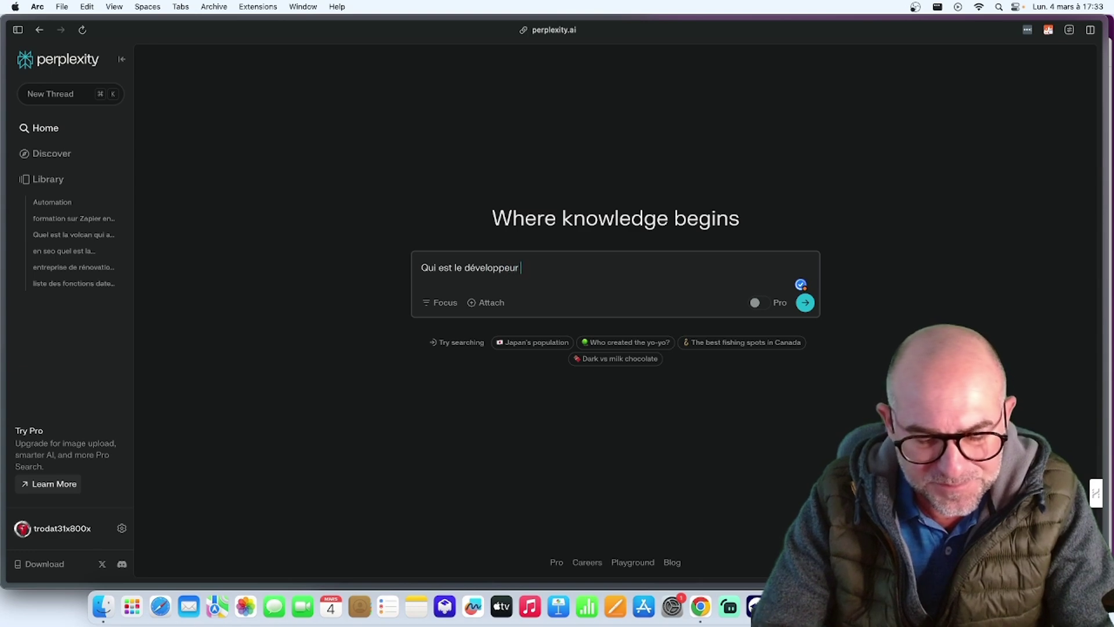
{"action": "type", "text": "de perp"}
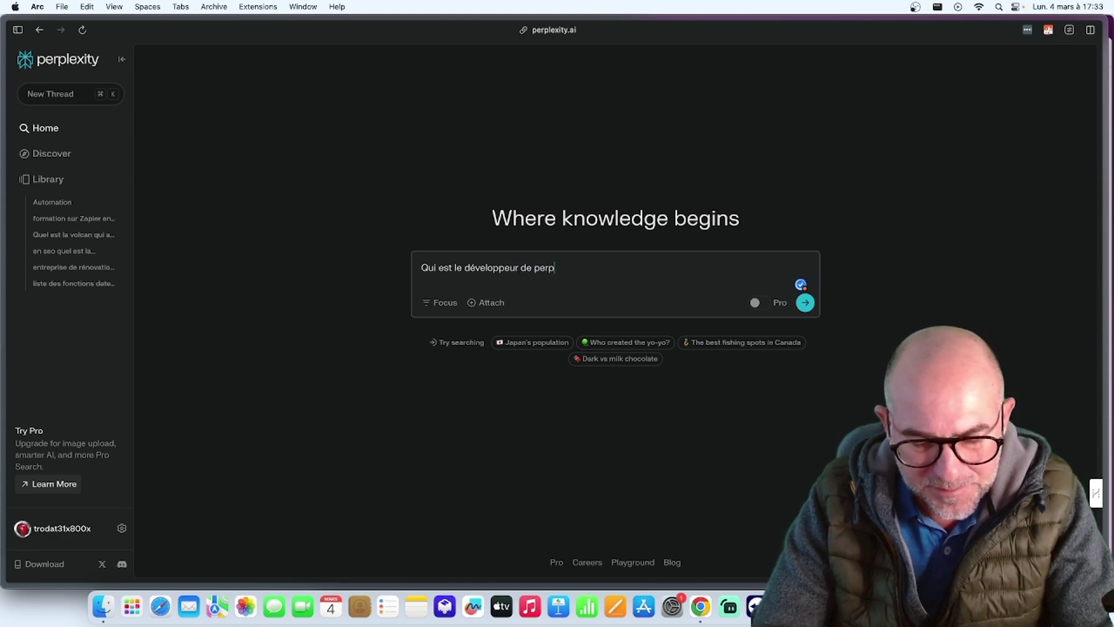
{"action": "type", "text": "lexity ai ?"}
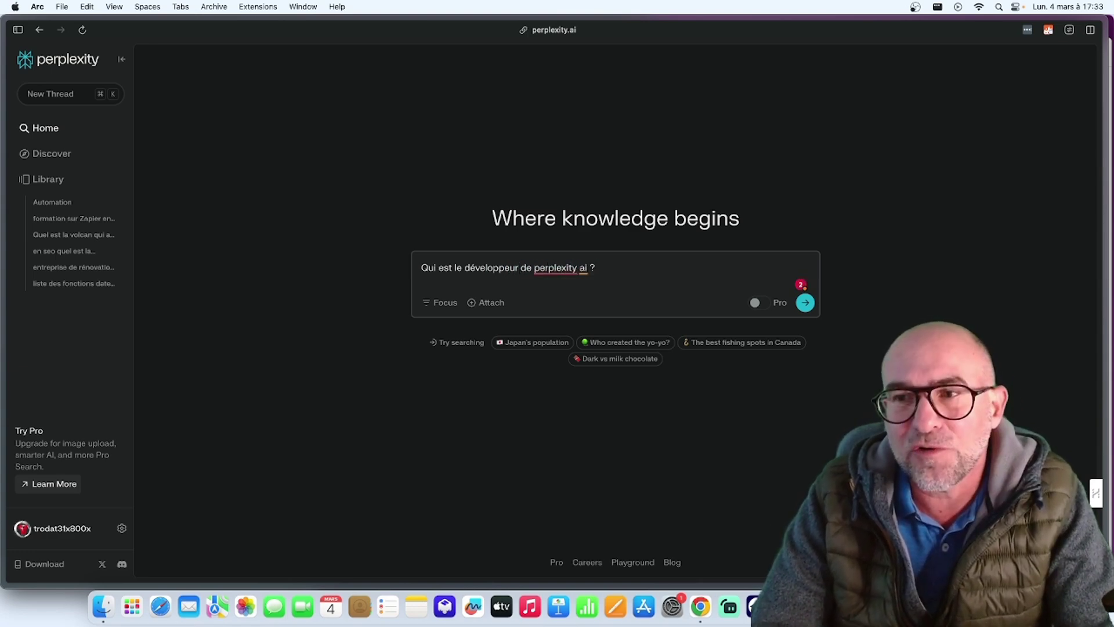
{"action": "key", "text": "Return"}
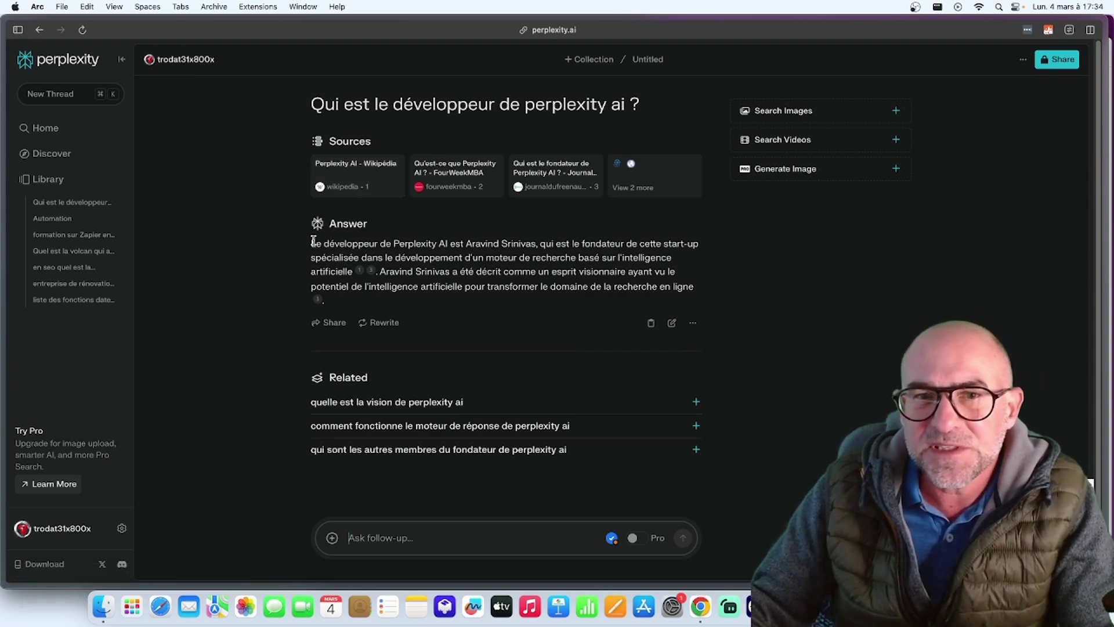
{"action": "left_click_drag", "start_coordinate": [313, 241], "coordinate": [702, 302]}
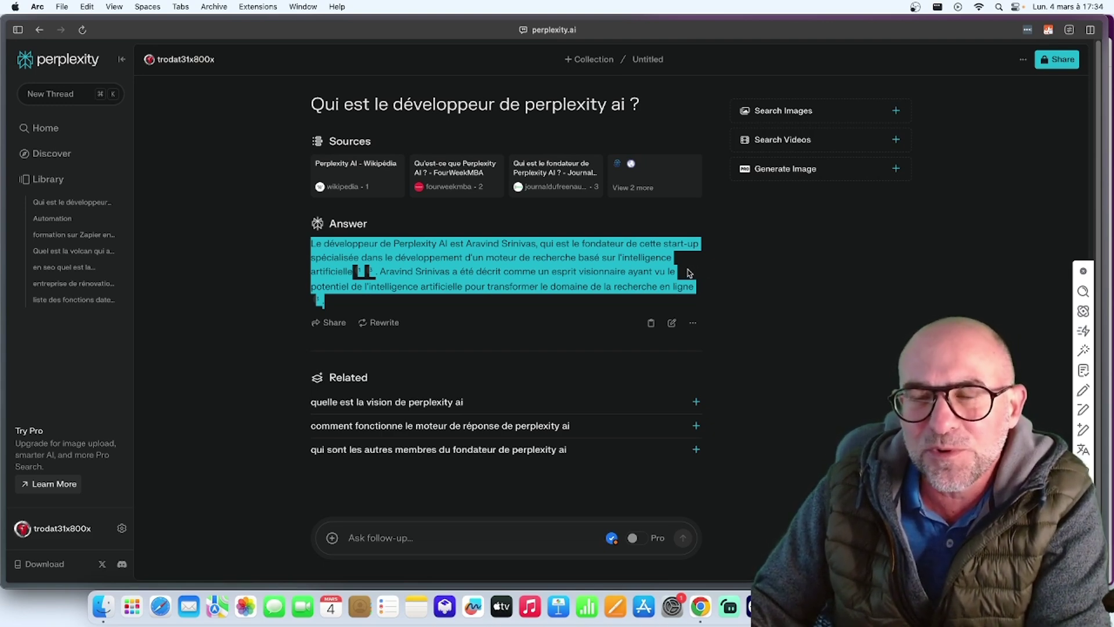
{"action": "left_click", "coordinate": [481, 300]}
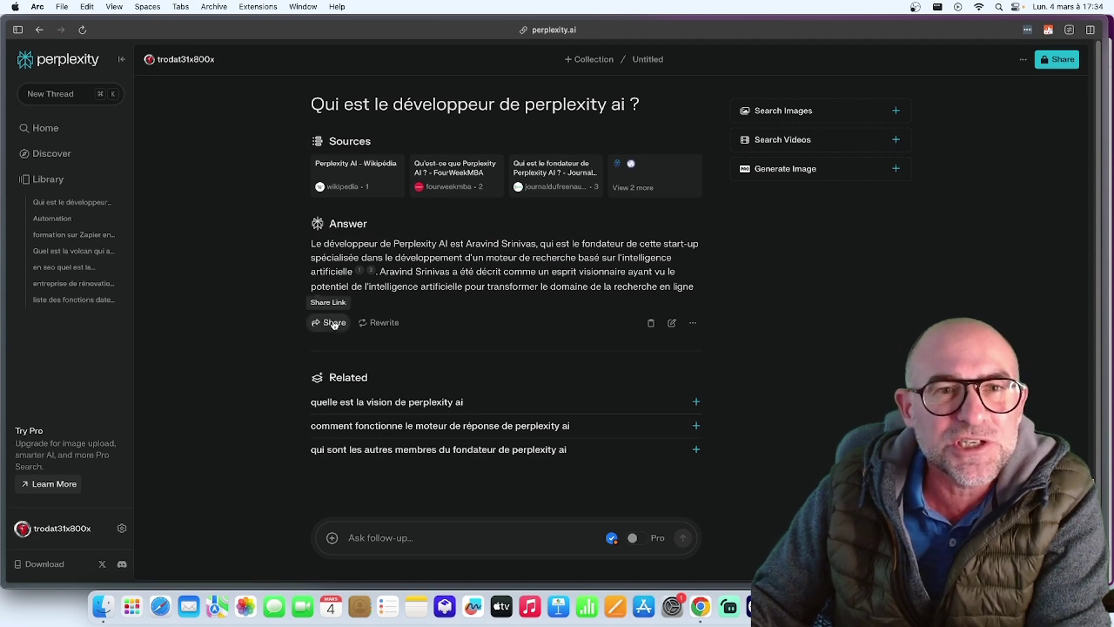
Step: View the models offered for rewriting the answer, and close the list without choosing one
{"action": "left_click", "coordinate": [392, 324]}
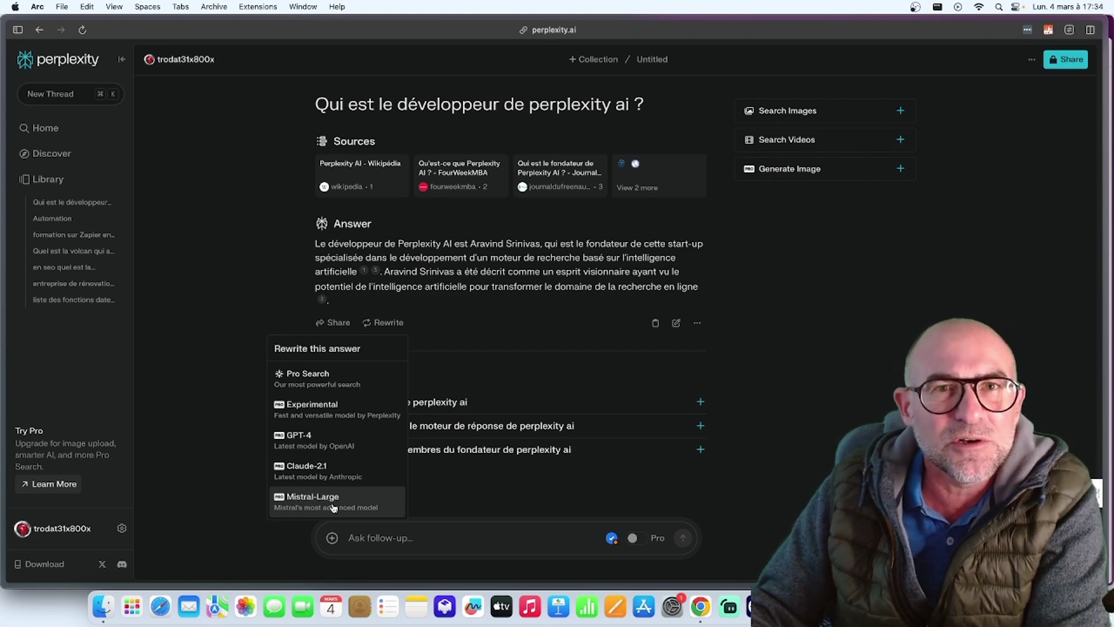
{"action": "left_click", "coordinate": [497, 325]}
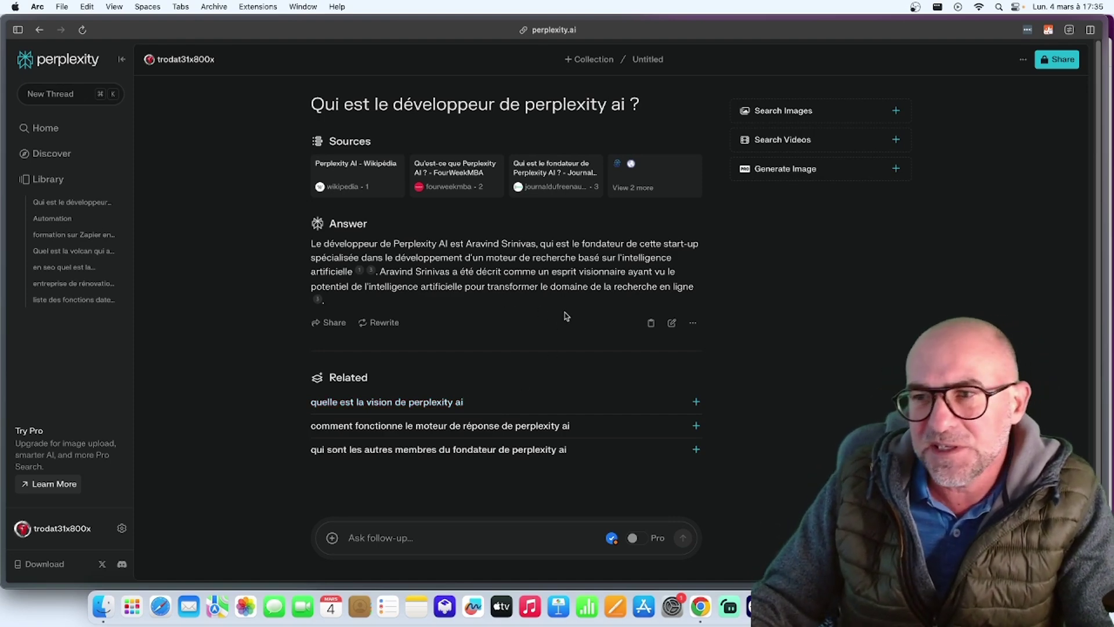
Step: Ask the related question "quelle est la vision de perplexity ai" and read through its answer and the thread so far
{"action": "left_click", "coordinate": [521, 406]}
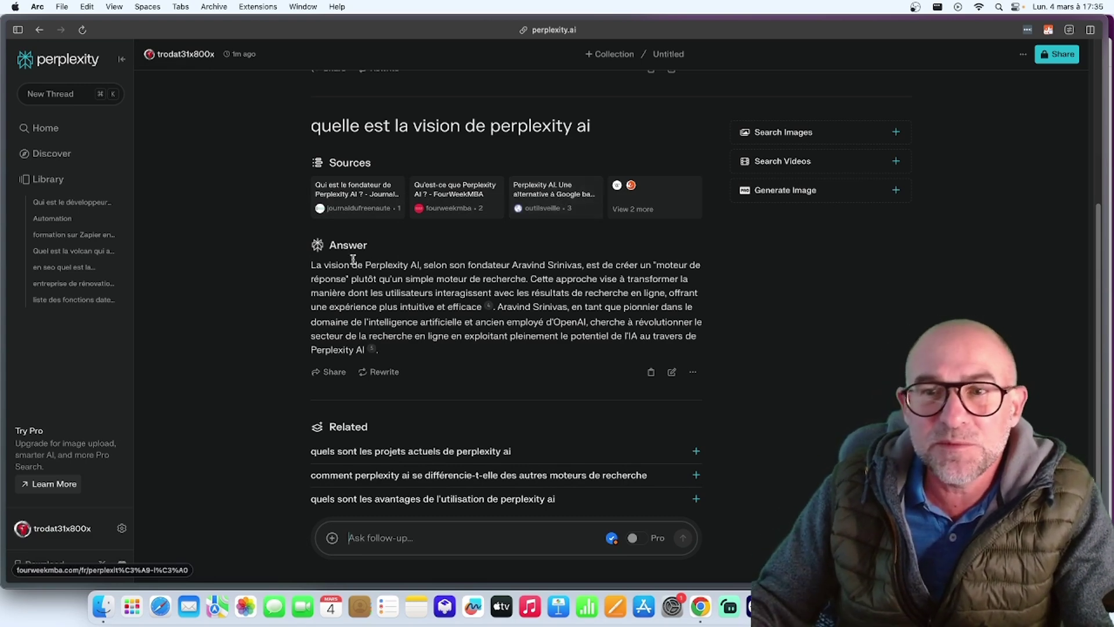
{"action": "left_click_drag", "start_coordinate": [313, 266], "coordinate": [691, 290]}
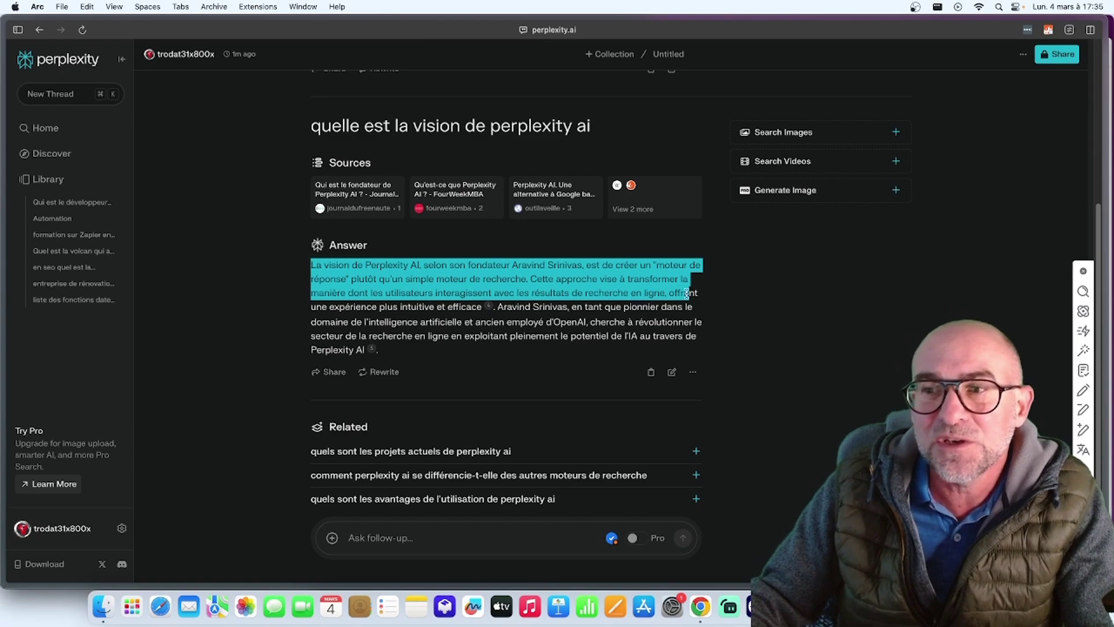
{"action": "left_click", "coordinate": [715, 298]}
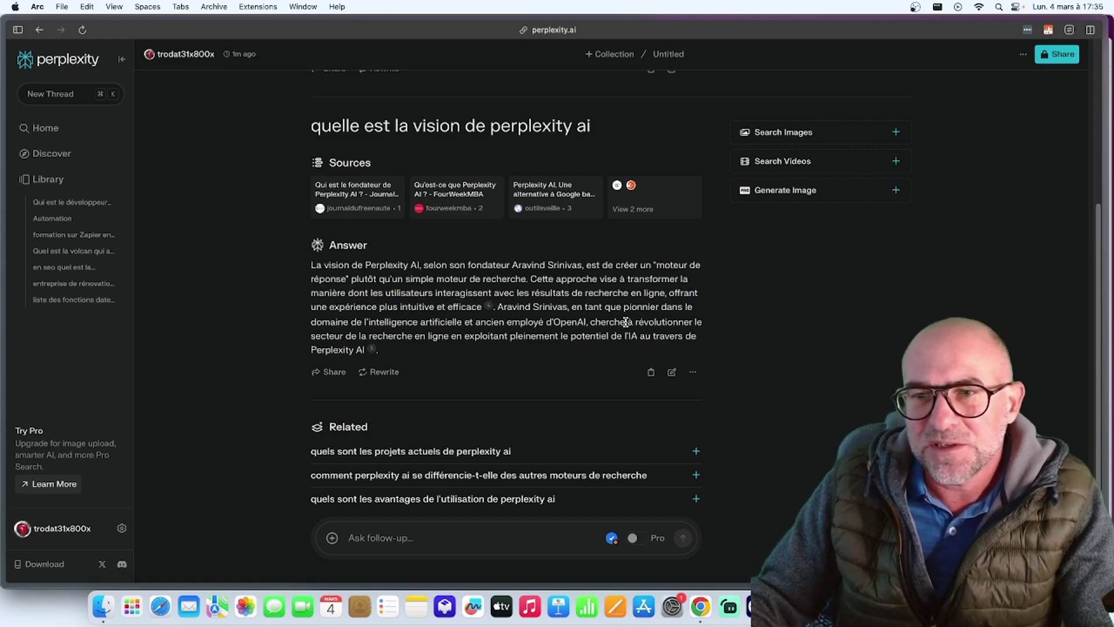
{"action": "scroll", "coordinate": [615, 322], "scroll_direction": "down", "scroll_amount": 1}
{"action": "scroll", "coordinate": [607, 326], "scroll_direction": "up", "scroll_amount": 3}
{"action": "scroll", "coordinate": [607, 325], "scroll_direction": "up", "scroll_amount": 5}
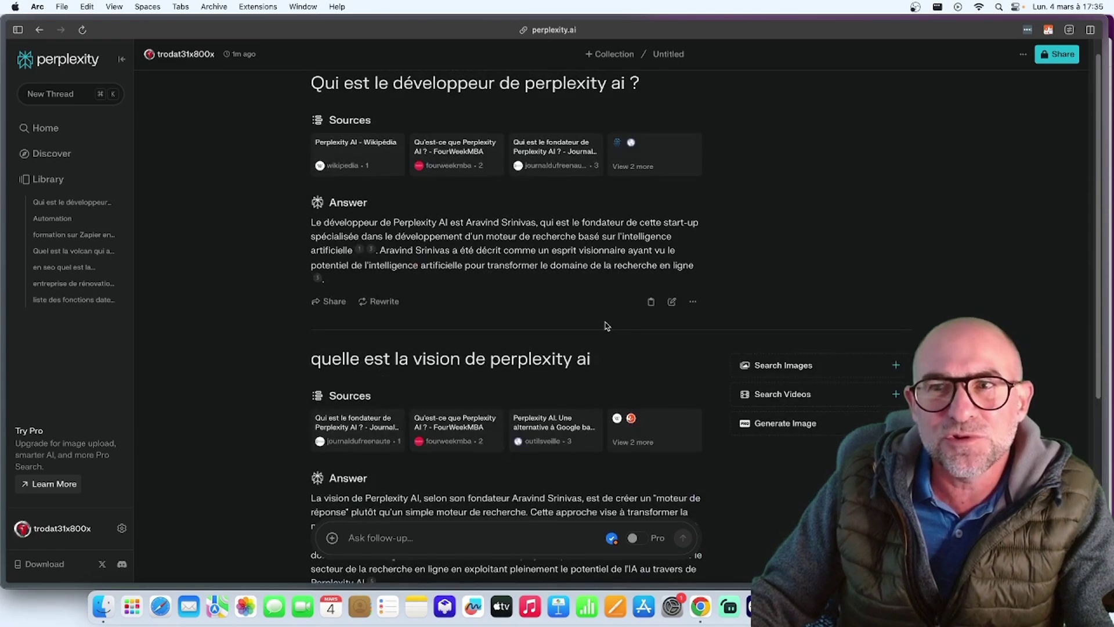
{"action": "scroll", "coordinate": [607, 325], "scroll_direction": "down", "scroll_amount": 8}
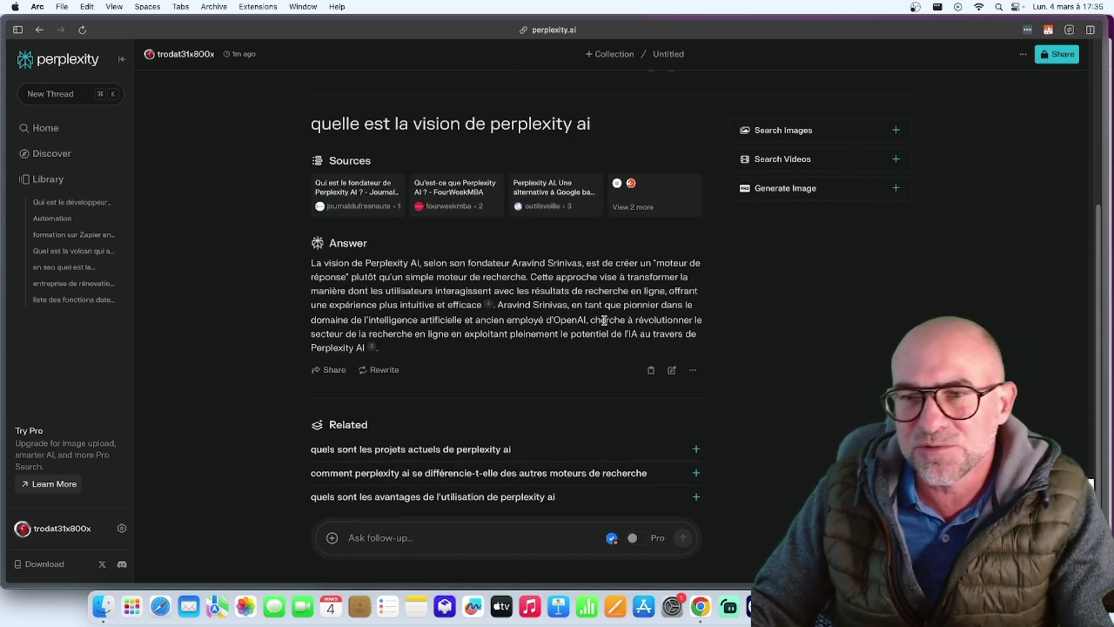
{"action": "scroll", "coordinate": [604, 319], "scroll_direction": "down", "scroll_amount": 2}
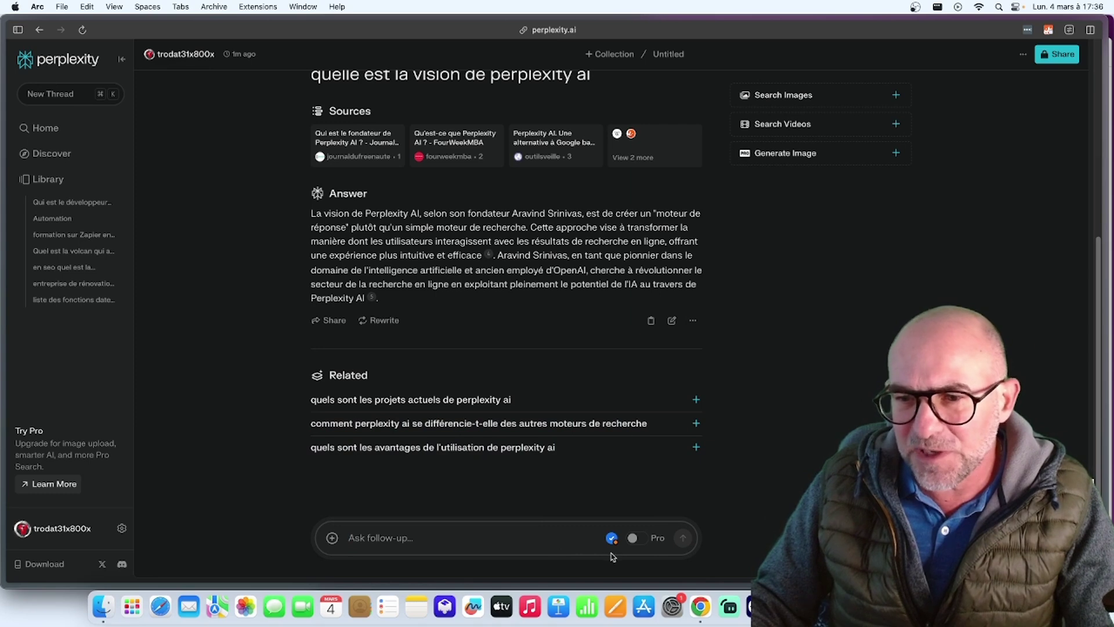
Step: View the file picker for attaching a document to the follow-up, and cancel it without choosing a file
{"action": "left_click", "coordinate": [333, 539]}
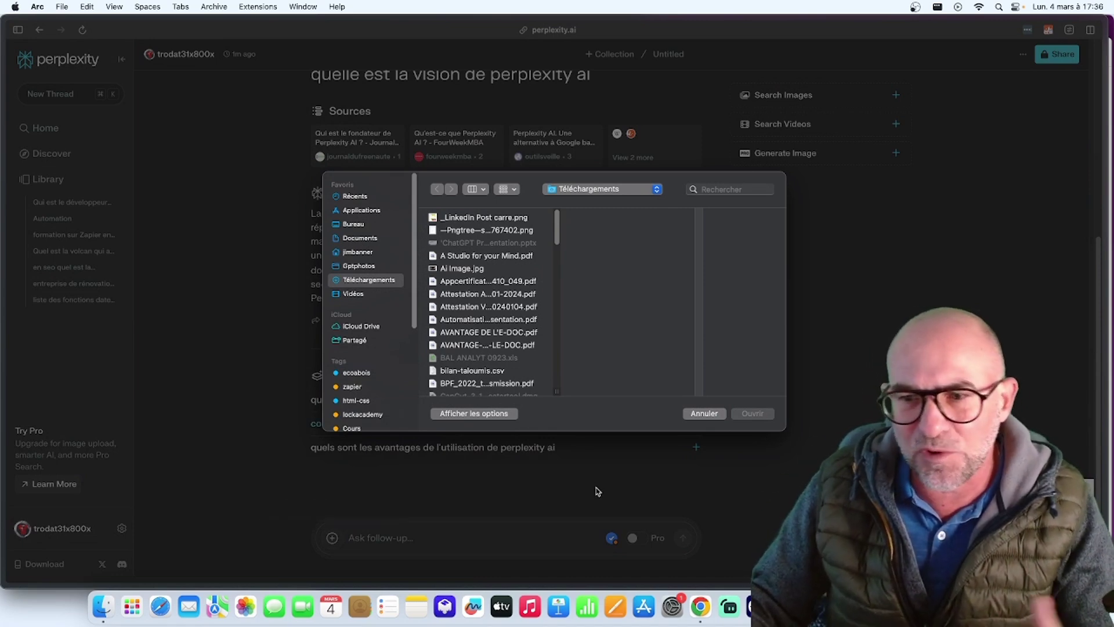
{"action": "left_click", "coordinate": [702, 413]}
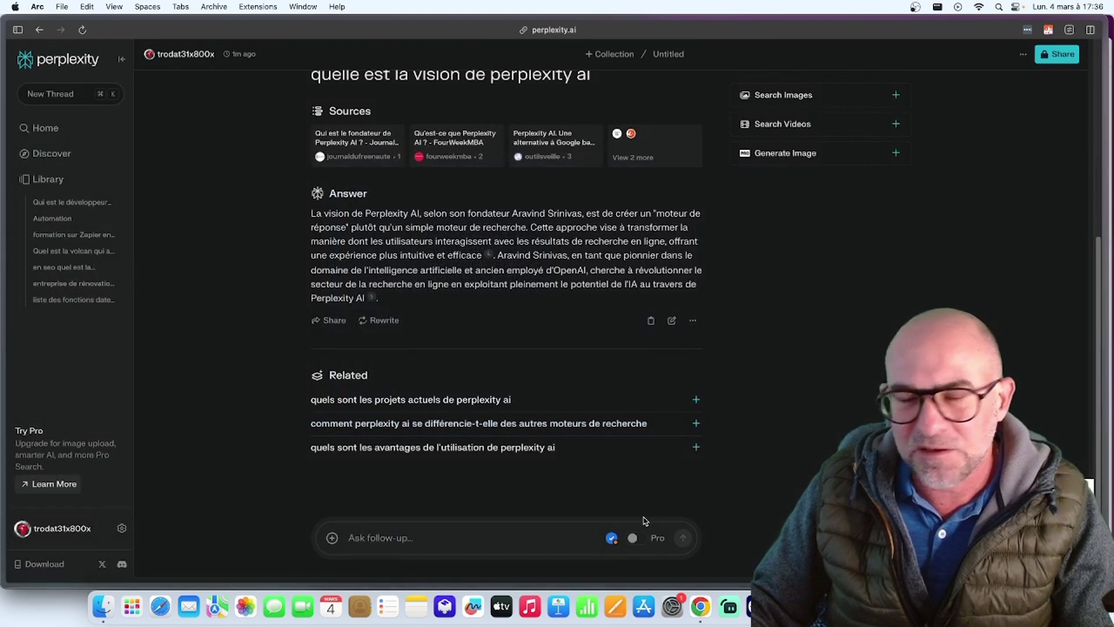
Step: Turn Pro search on and ask the follow-up "Quel model de language utilise perplexity"
{"action": "mouse_move", "coordinate": [646, 541]}
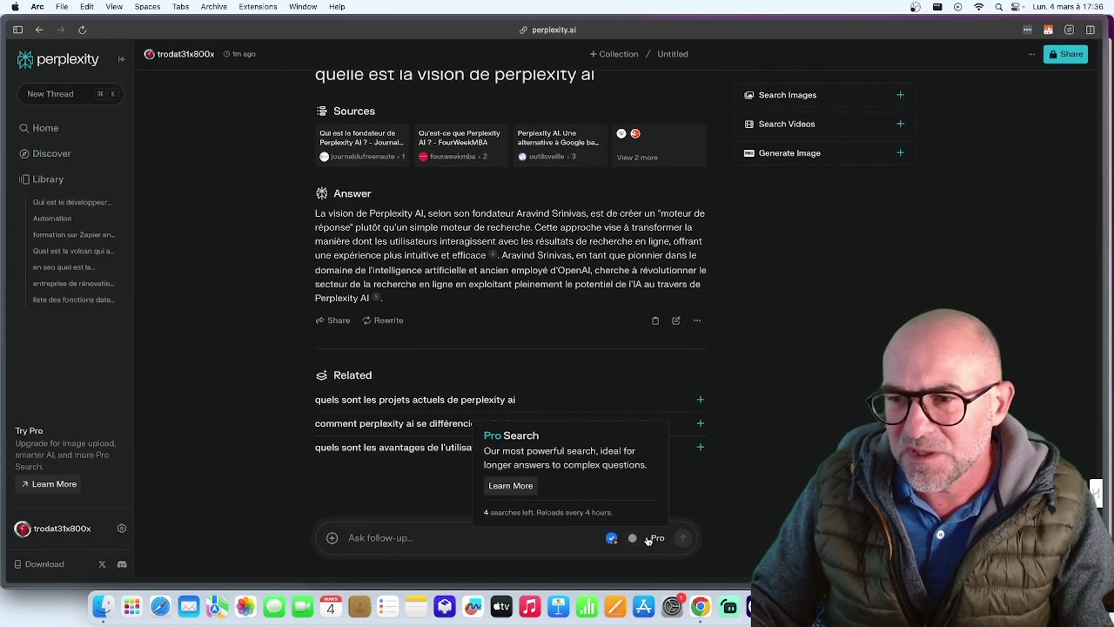
{"action": "left_click", "coordinate": [648, 541]}
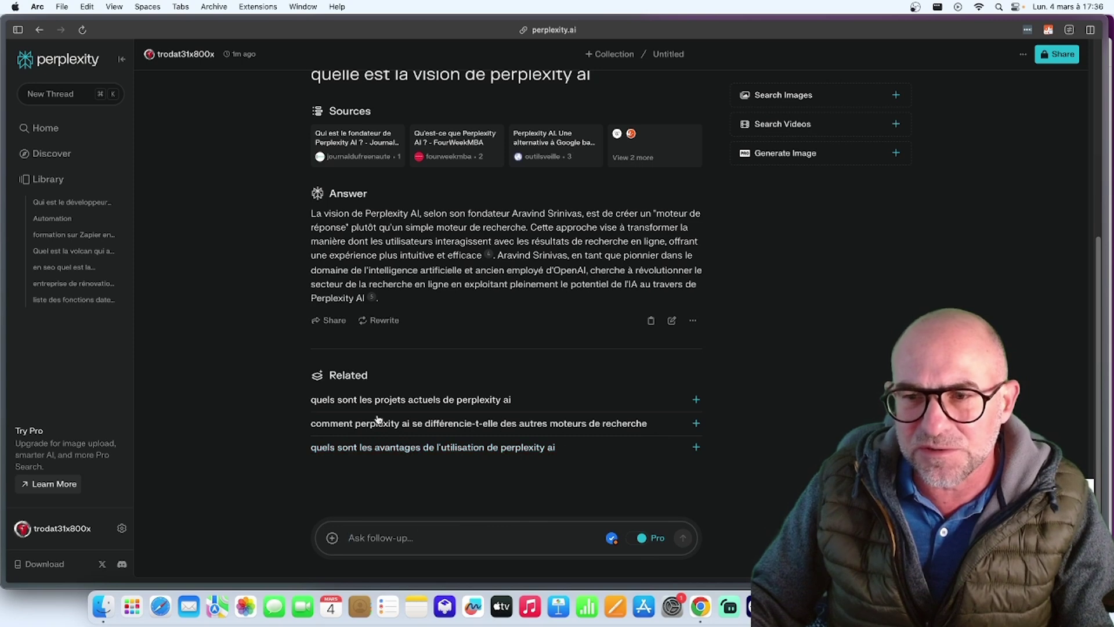
{"action": "left_click", "coordinate": [400, 534]}
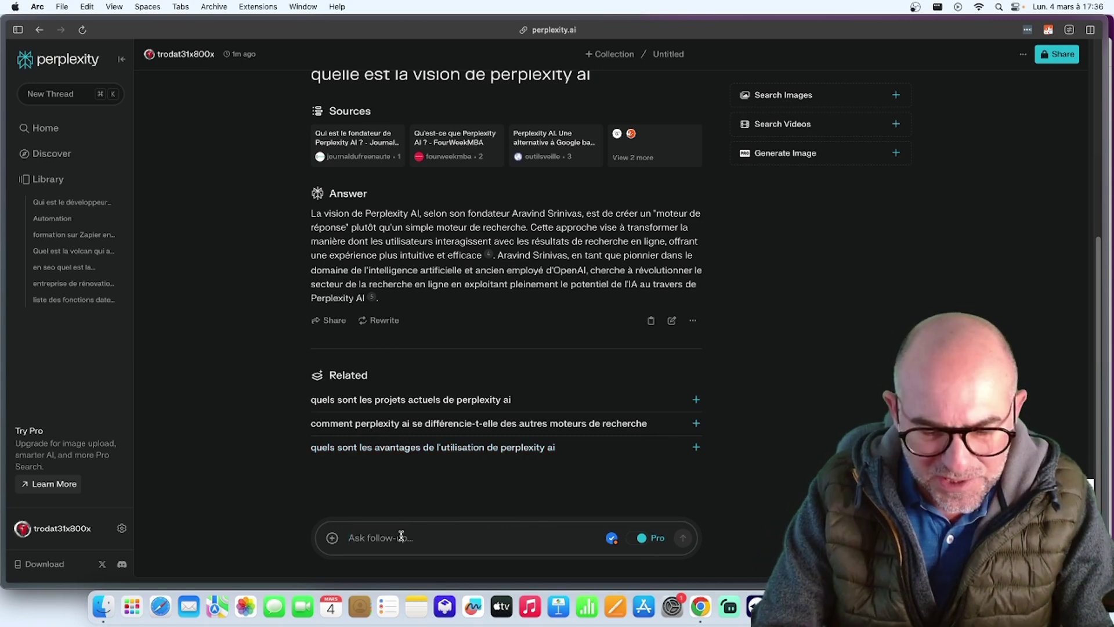
{"action": "type", "text": "Quel "}
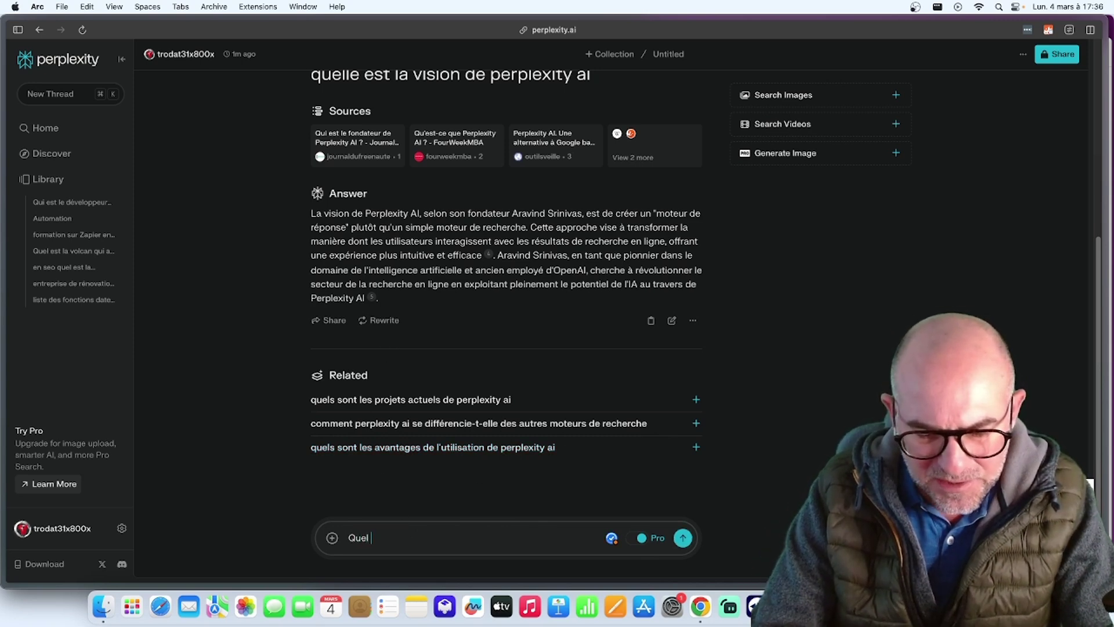
{"action": "type", "text": "model de language utilise "}
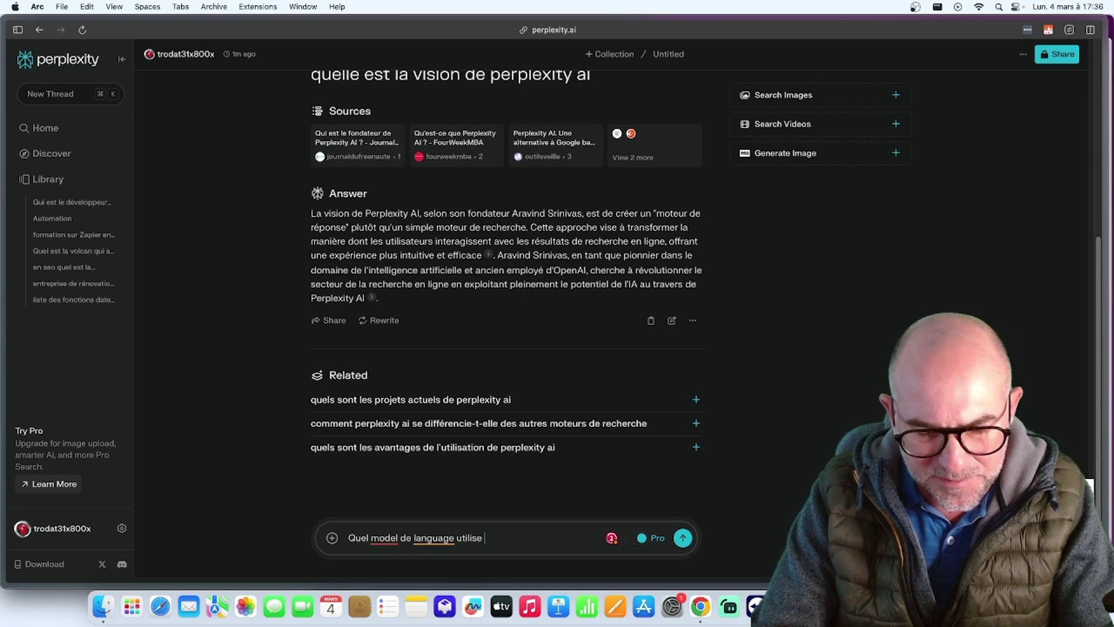
{"action": "type", "text": "perplexity"}
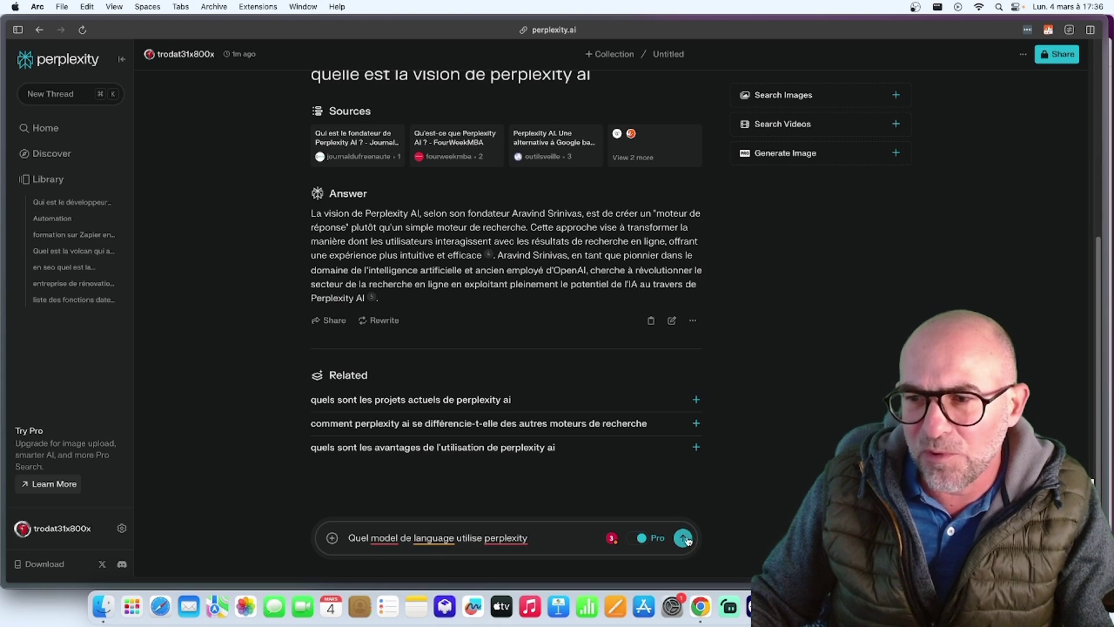
{"action": "key", "text": "Return"}
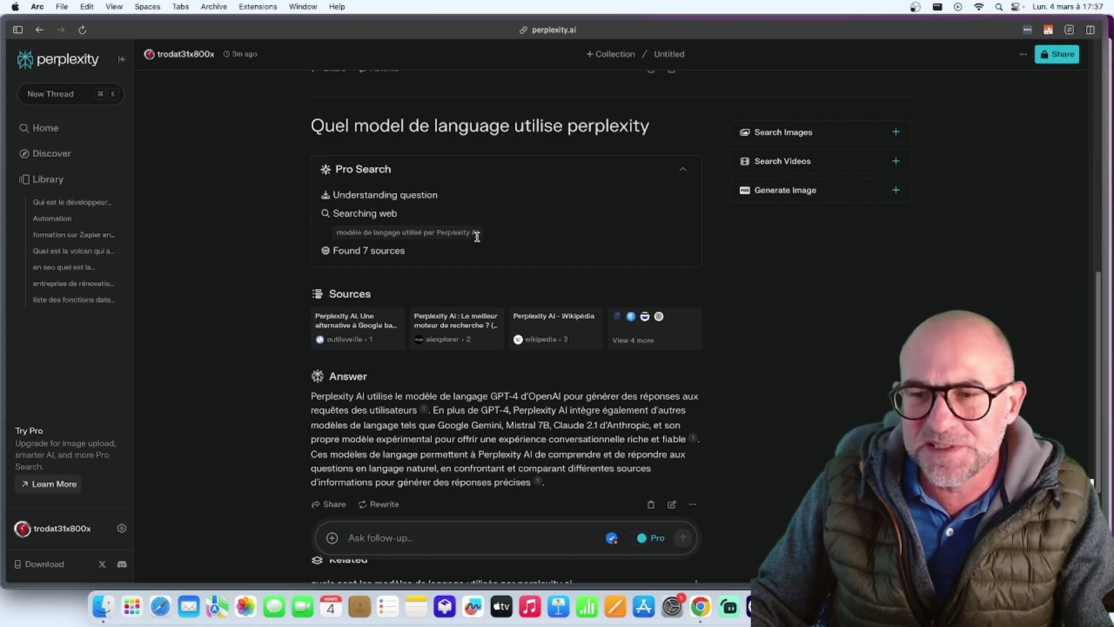
Step: Read the answer about the language models, highlighting the GPT-4 mention and the passage on conversational experience
{"action": "scroll", "coordinate": [477, 236], "scroll_direction": "down", "scroll_amount": 4}
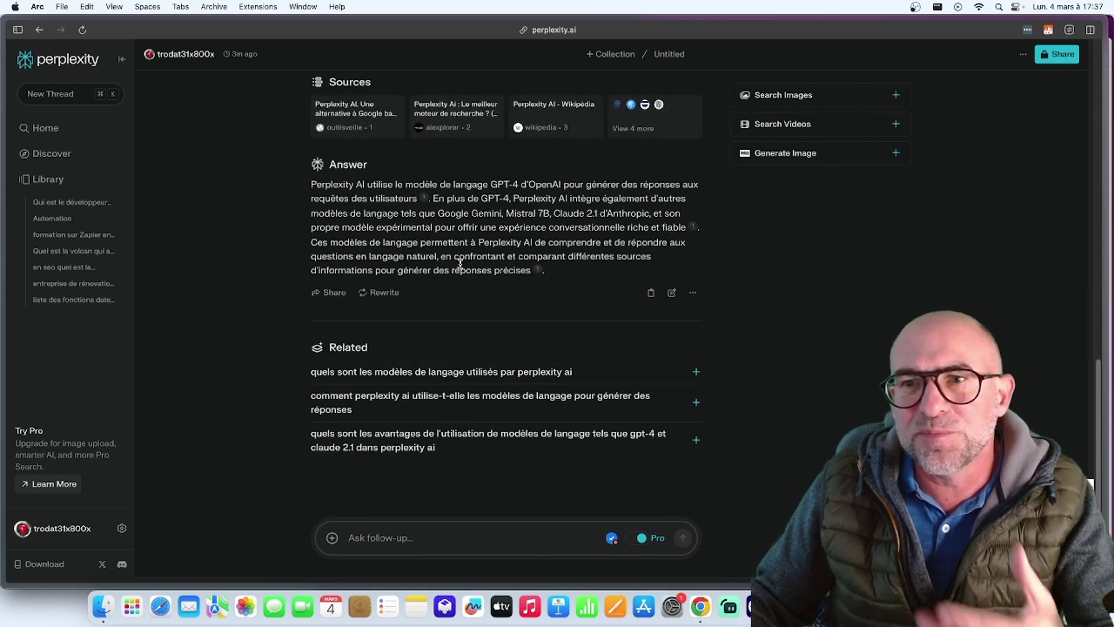
{"action": "scroll", "coordinate": [463, 261], "scroll_direction": "up", "scroll_amount": 2}
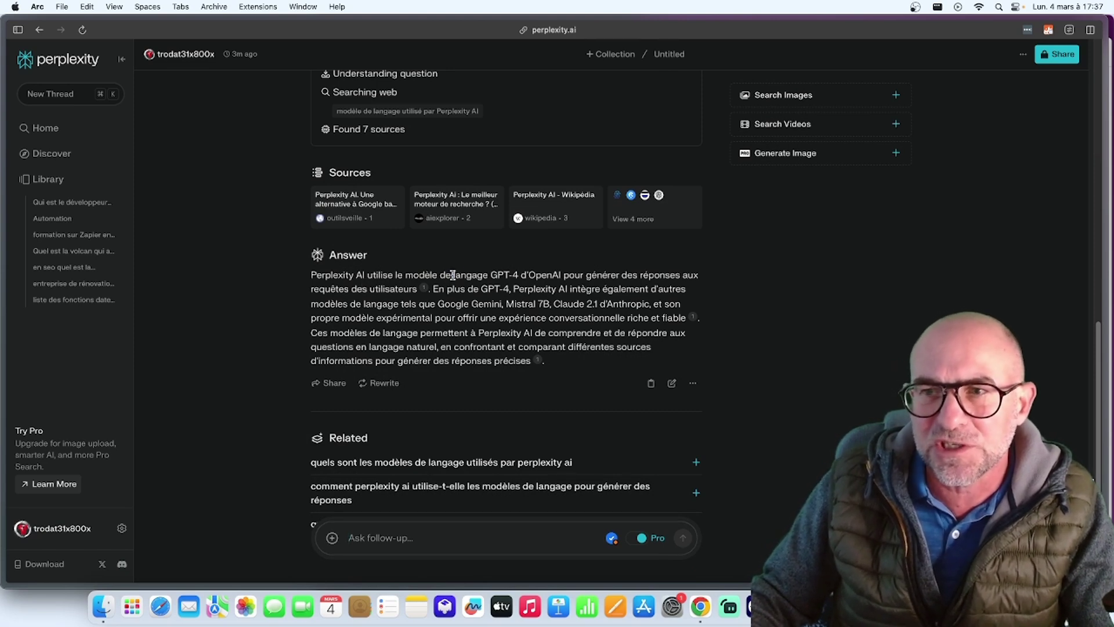
{"action": "left_click_drag", "start_coordinate": [450, 276], "coordinate": [558, 279]}
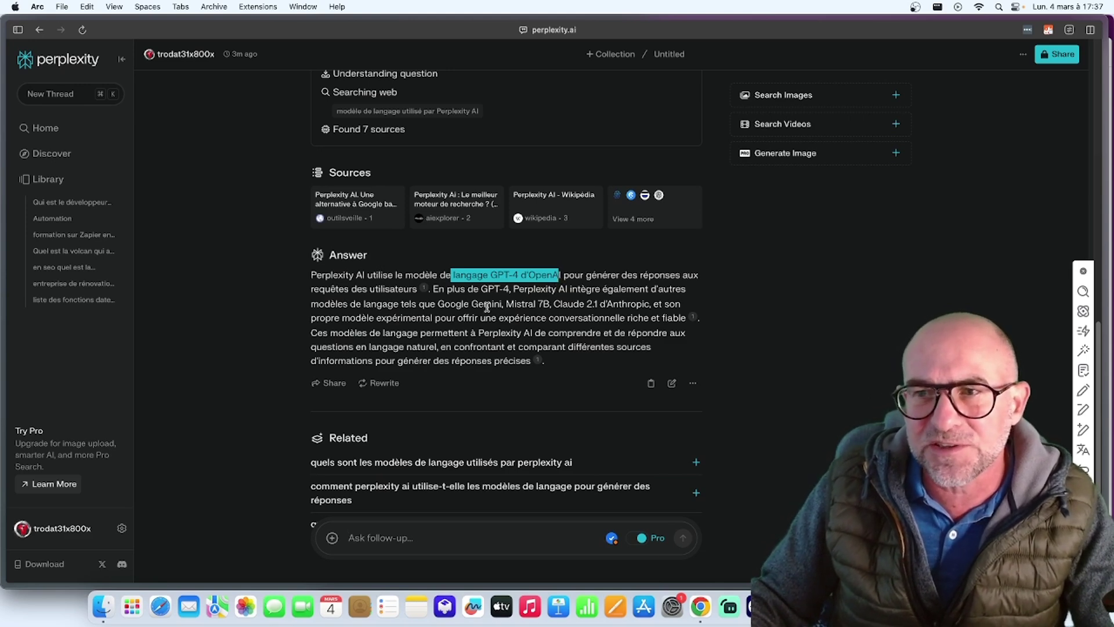
{"action": "left_click", "coordinate": [465, 290]}
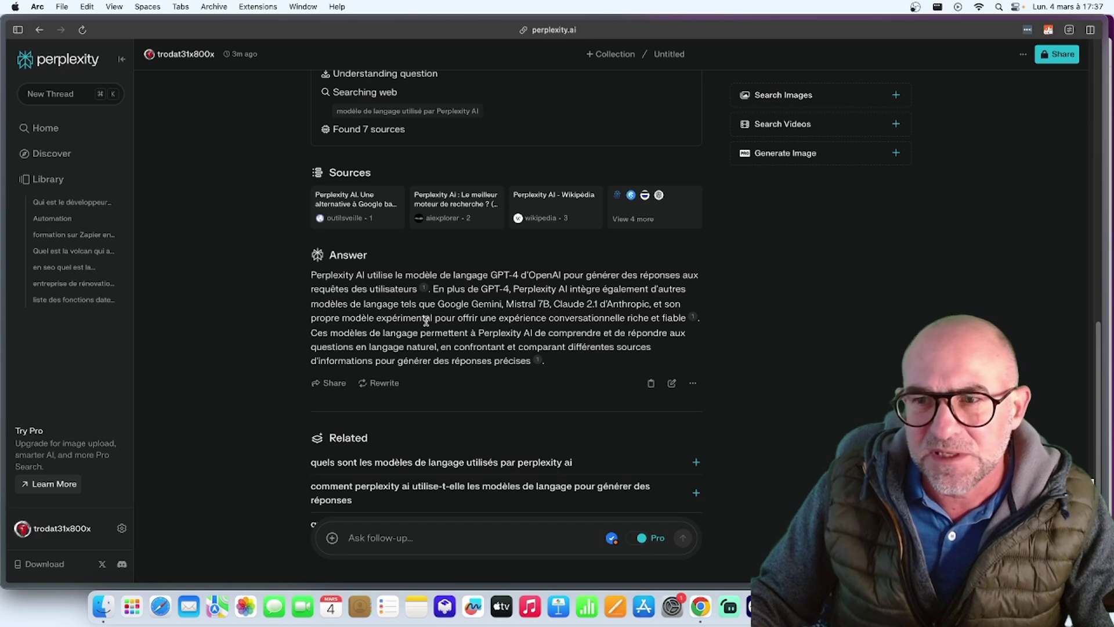
{"action": "left_click_drag", "start_coordinate": [426, 321], "coordinate": [436, 346]}
{"action": "scroll", "coordinate": [436, 346], "scroll_direction": "down", "scroll_amount": 3}
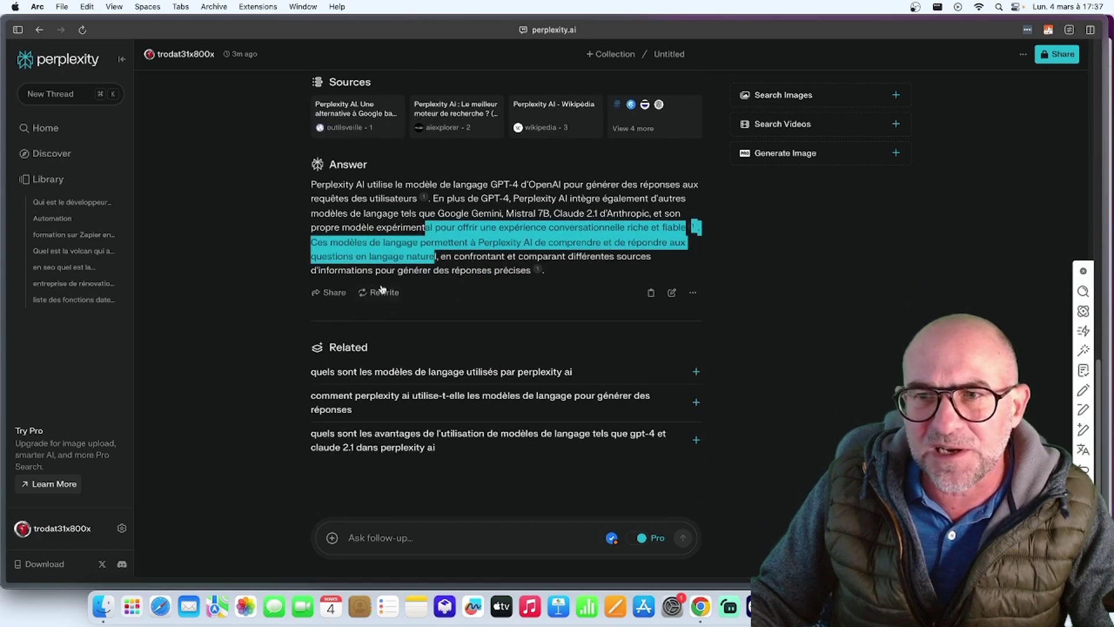
Step: Try to rewrite the answer with Mistral-Large and dismiss the Perplexity Pro subscription offer
{"action": "left_click", "coordinate": [385, 297]}
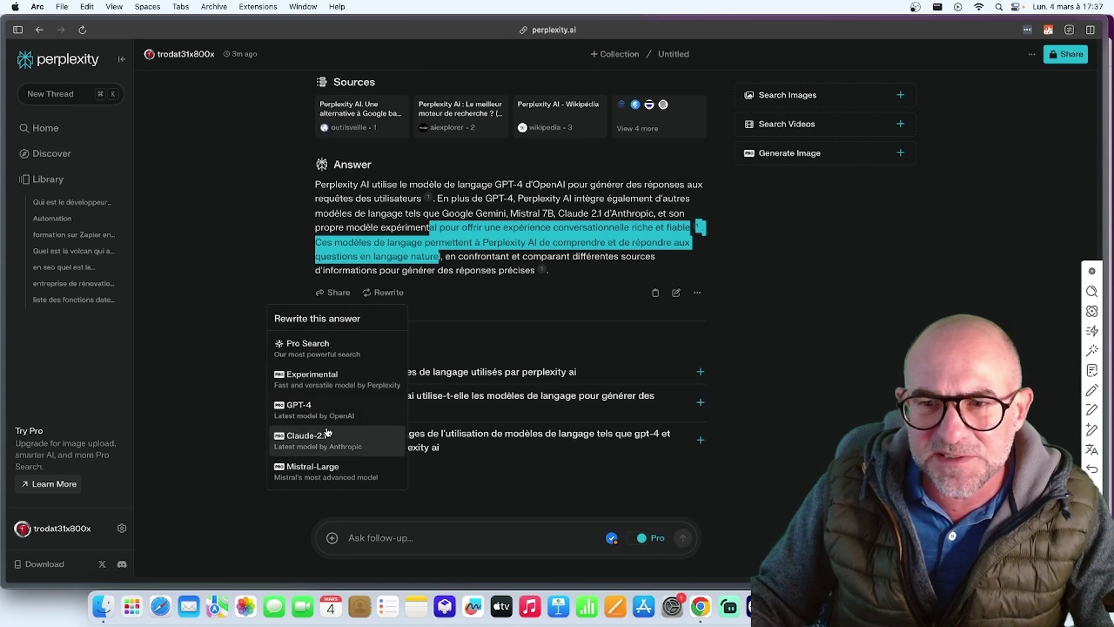
{"action": "left_click", "coordinate": [311, 470]}
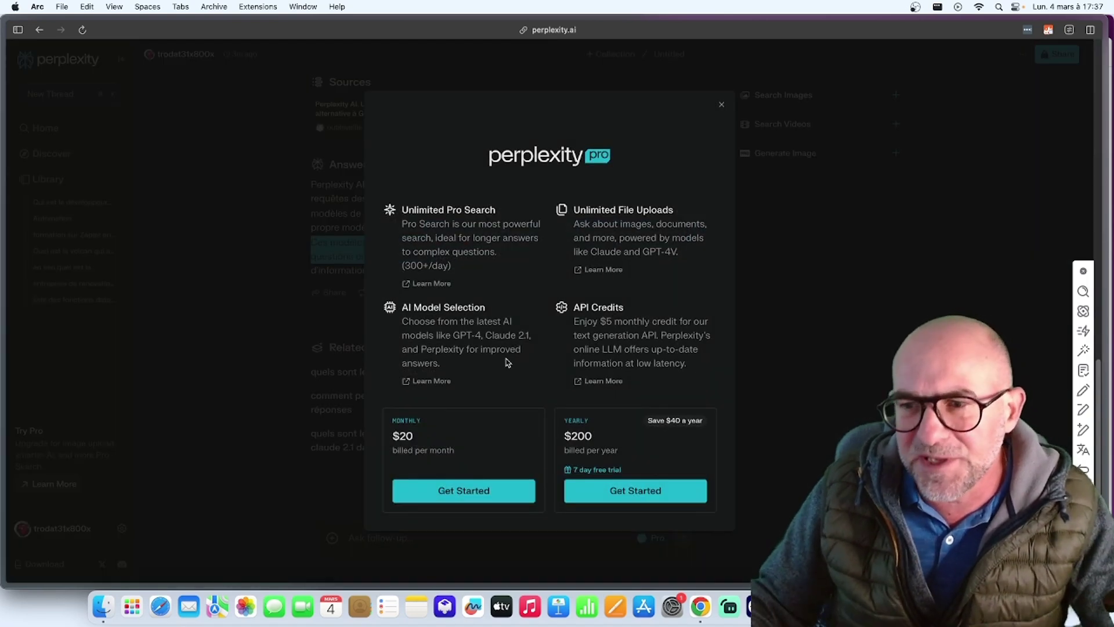
{"action": "left_click", "coordinate": [722, 104]}
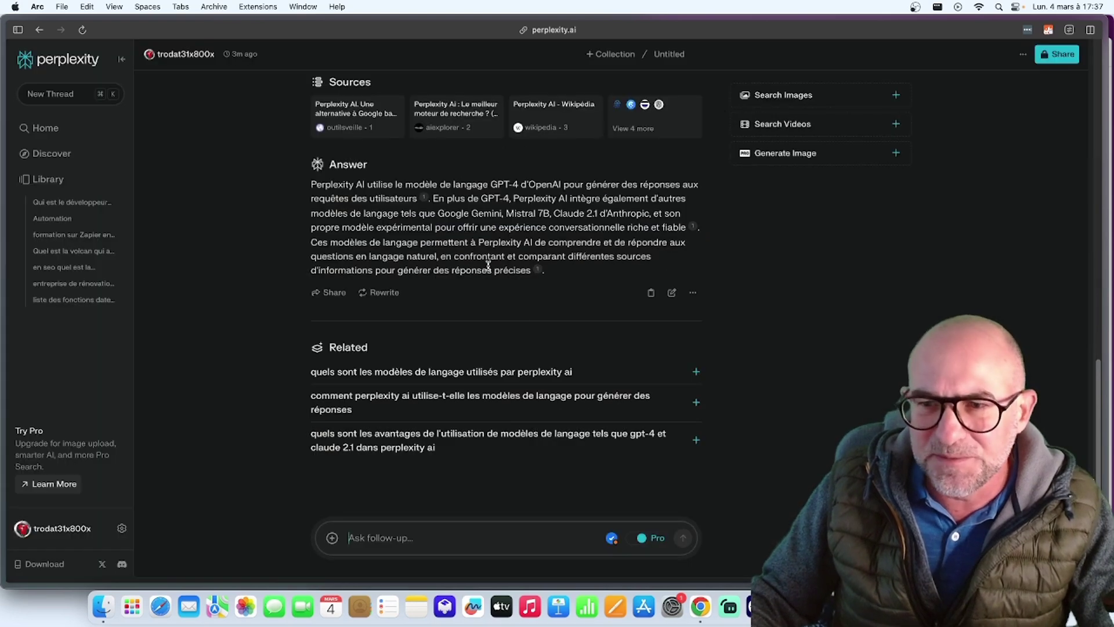
Step: Open the language model question for editing and cancel without changing it
{"action": "left_click", "coordinate": [672, 293]}
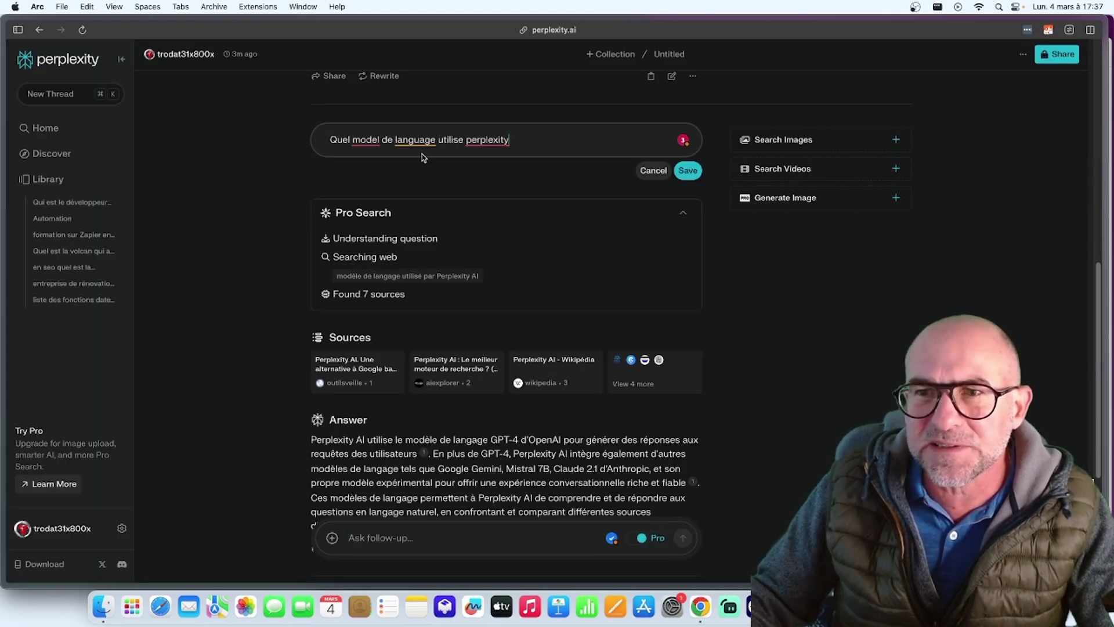
{"action": "key", "text": "Escape"}
{"action": "scroll", "coordinate": [651, 462], "scroll_direction": "down", "scroll_amount": 3}
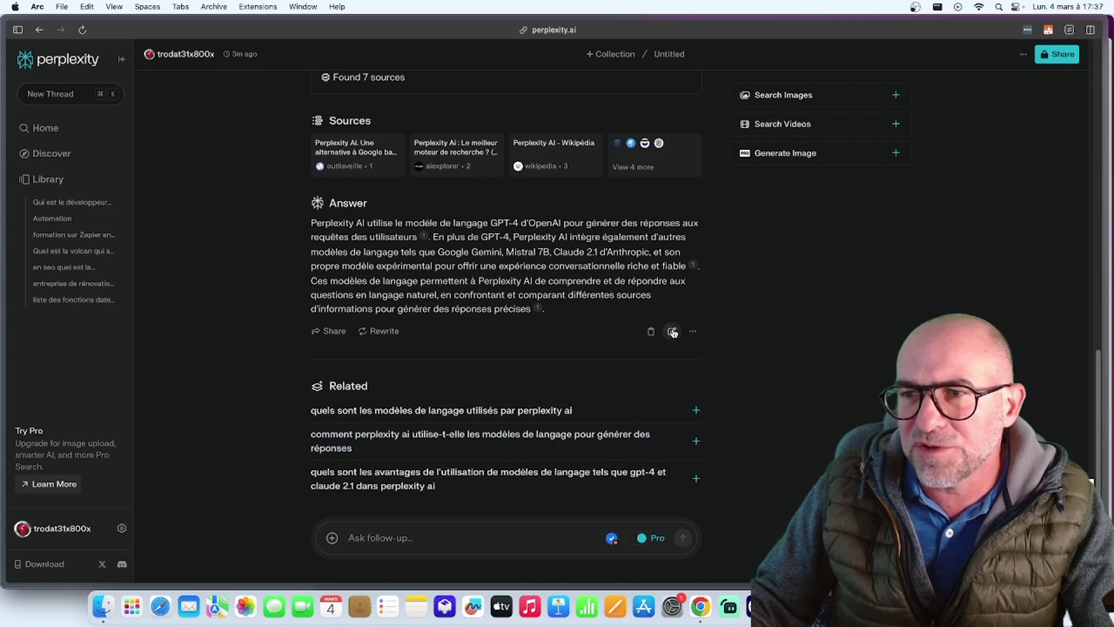
Step: View the full list of sources behind the language model answer and consult the first source
{"action": "left_click", "coordinate": [693, 331]}
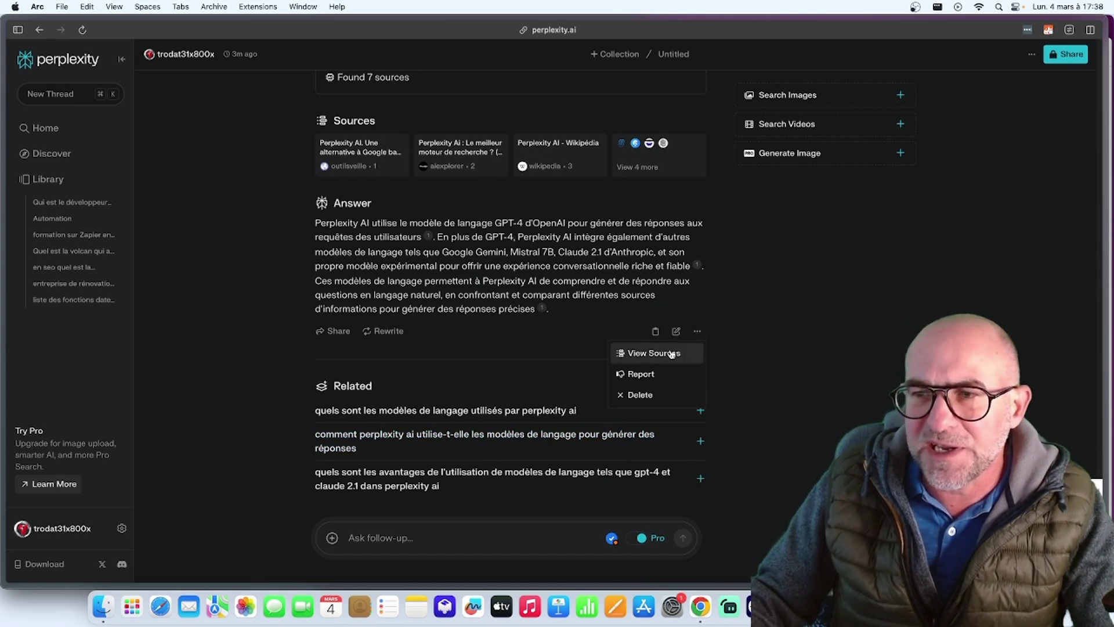
{"action": "left_click", "coordinate": [671, 354]}
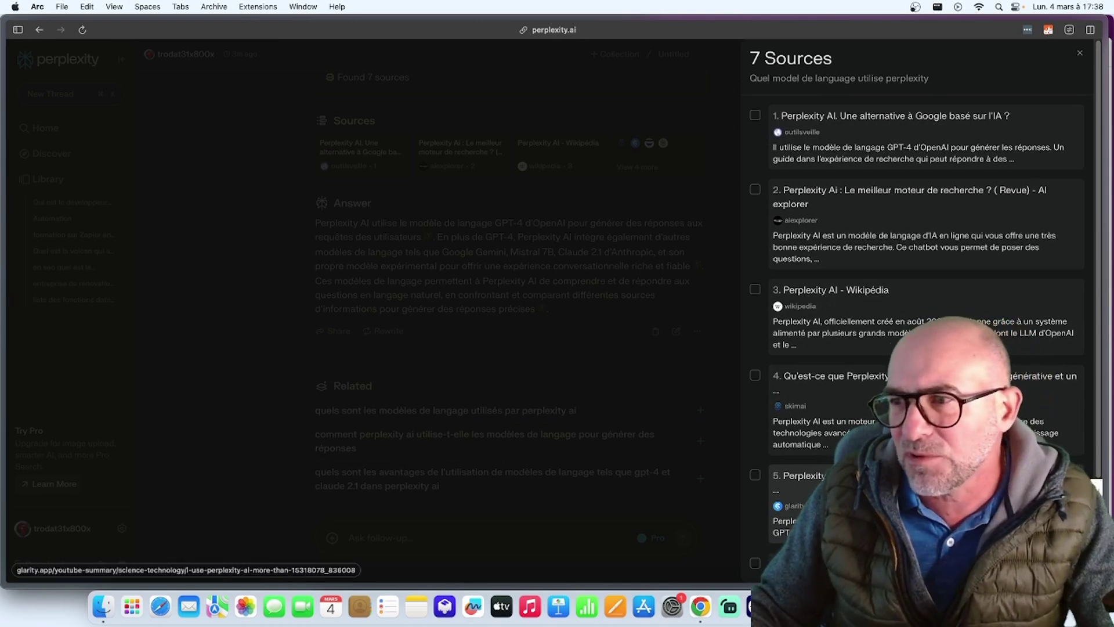
{"action": "left_click", "coordinate": [833, 141]}
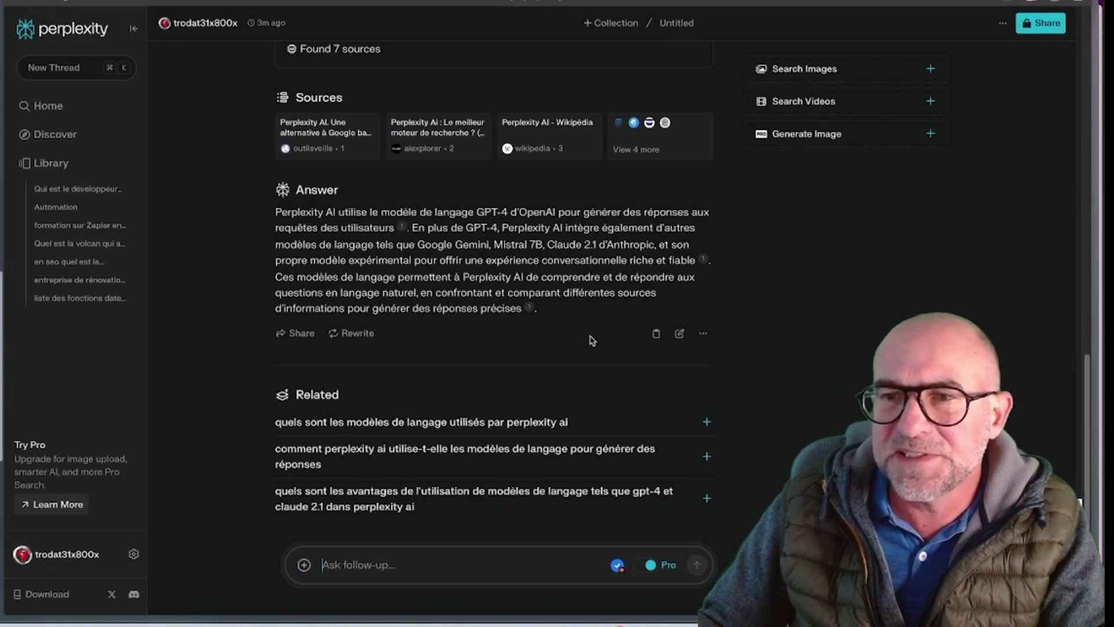
Step: Search images for the language model answer, enlarge the Perplexity formula slide, check its image options, and close it
{"action": "scroll", "coordinate": [590, 340], "scroll_direction": "down", "scroll_amount": 1}
{"action": "scroll", "coordinate": [580, 342], "scroll_direction": "up", "scroll_amount": 10}
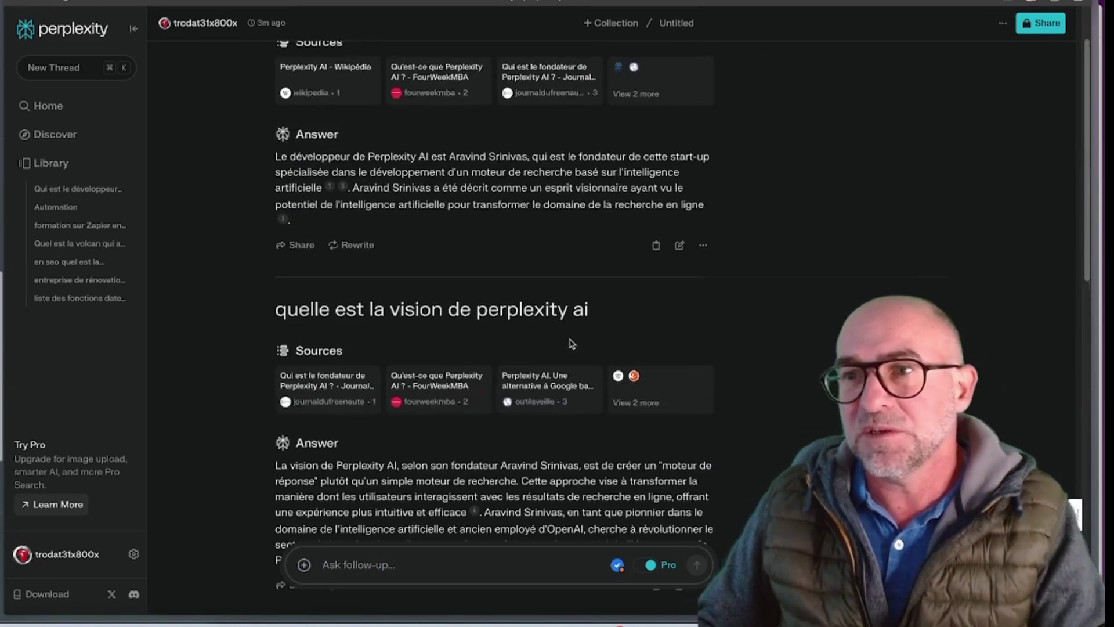
{"action": "scroll", "coordinate": [572, 343], "scroll_direction": "up", "scroll_amount": 2}
{"action": "scroll", "coordinate": [557, 354], "scroll_direction": "down", "scroll_amount": 15}
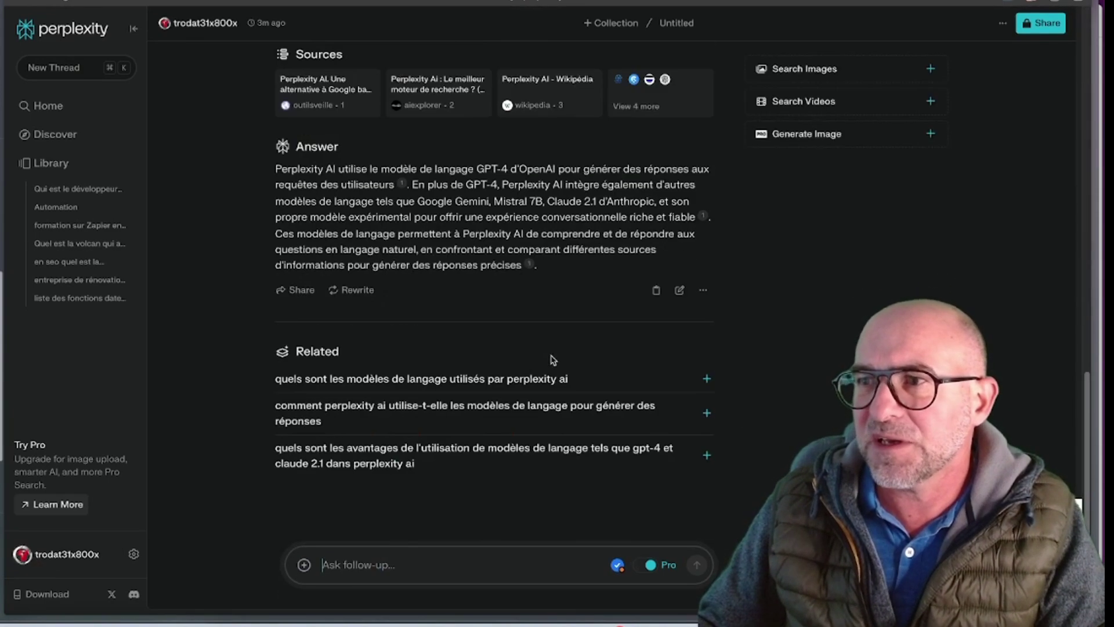
{"action": "left_click", "coordinate": [859, 76]}
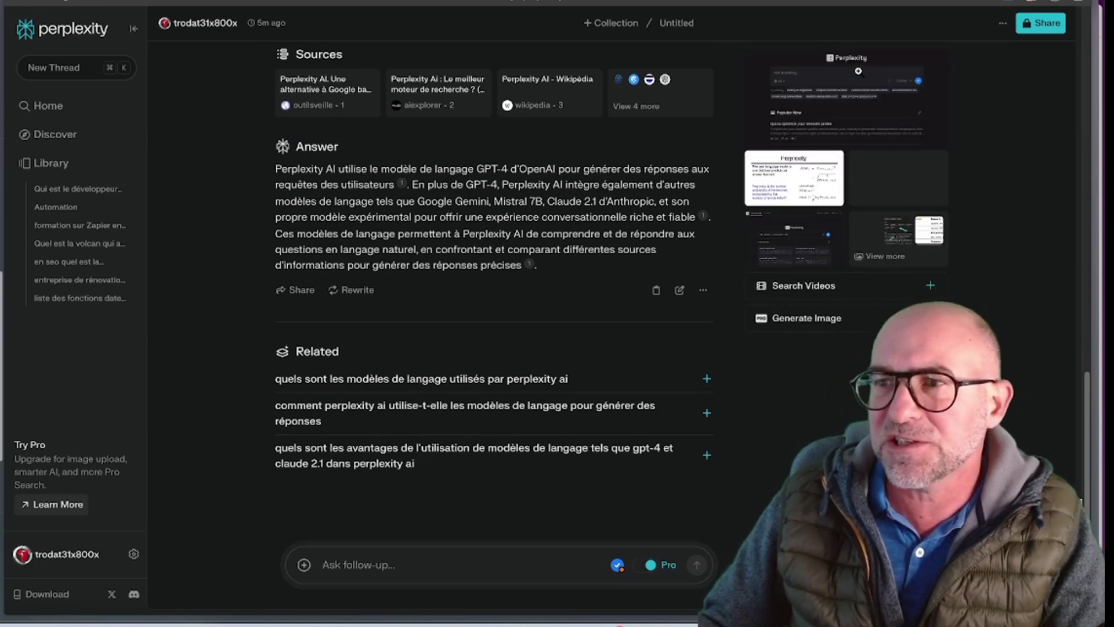
{"action": "left_click", "coordinate": [808, 184]}
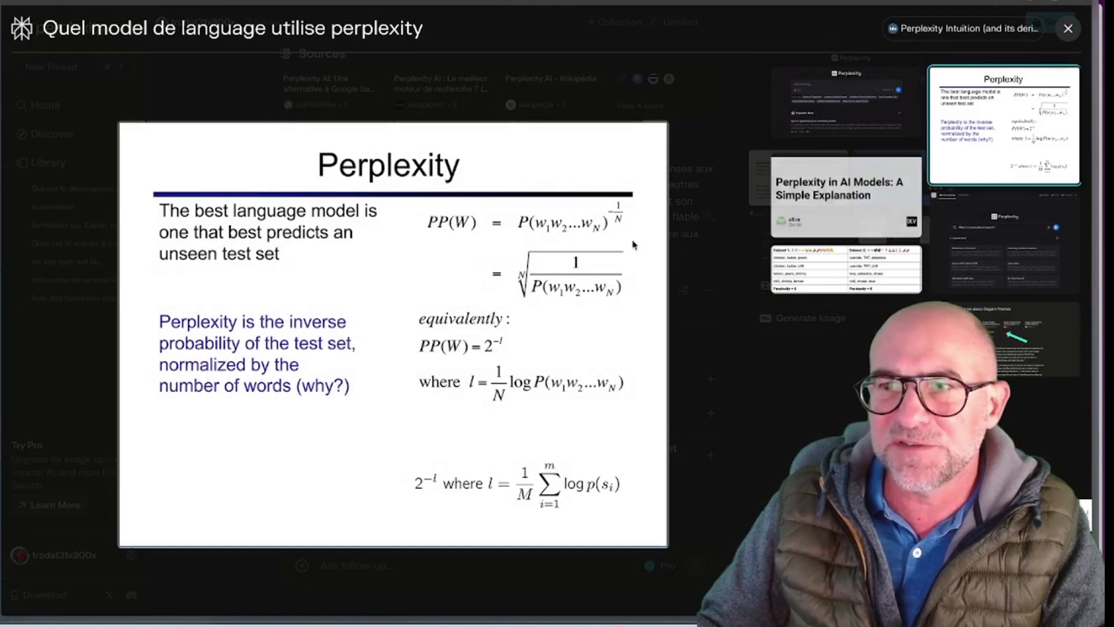
{"action": "right_click", "coordinate": [521, 265]}
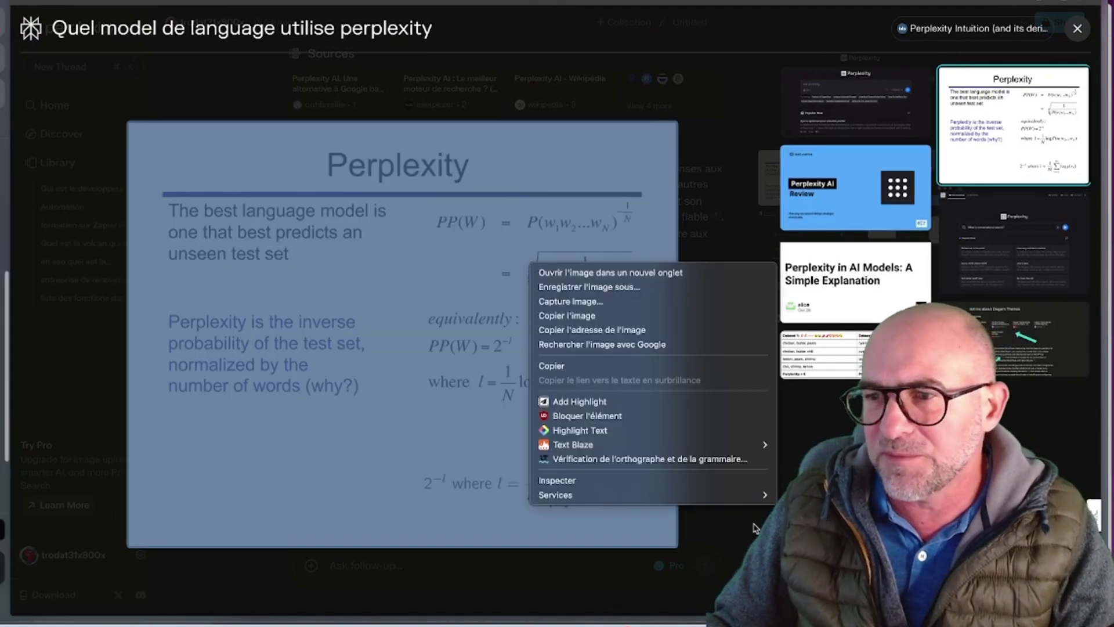
{"action": "left_click", "coordinate": [755, 528]}
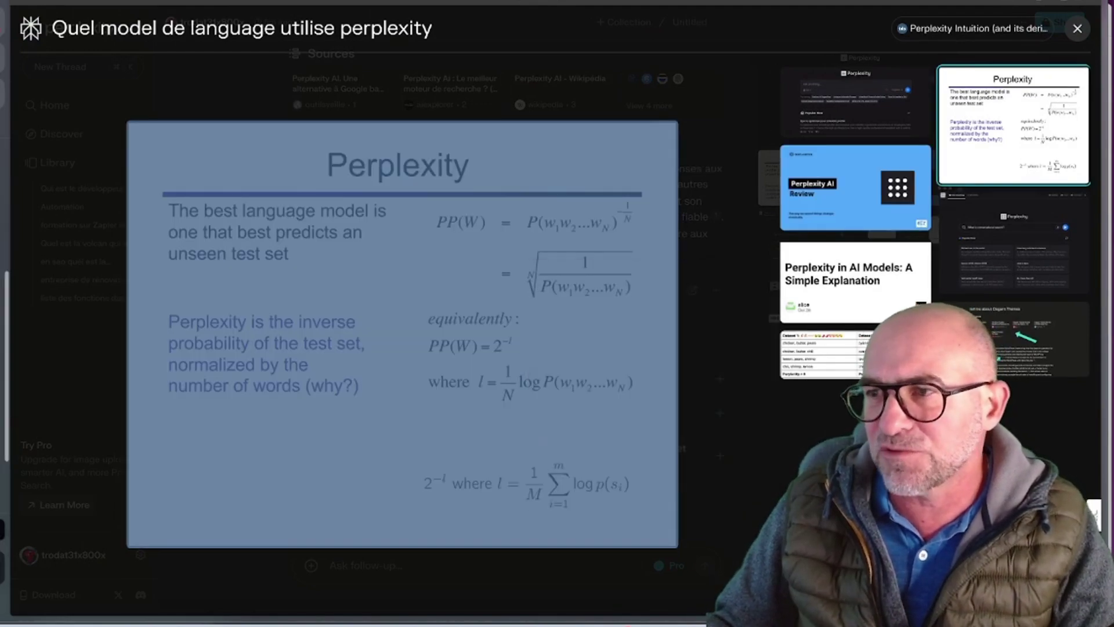
{"action": "key", "text": "Escape"}
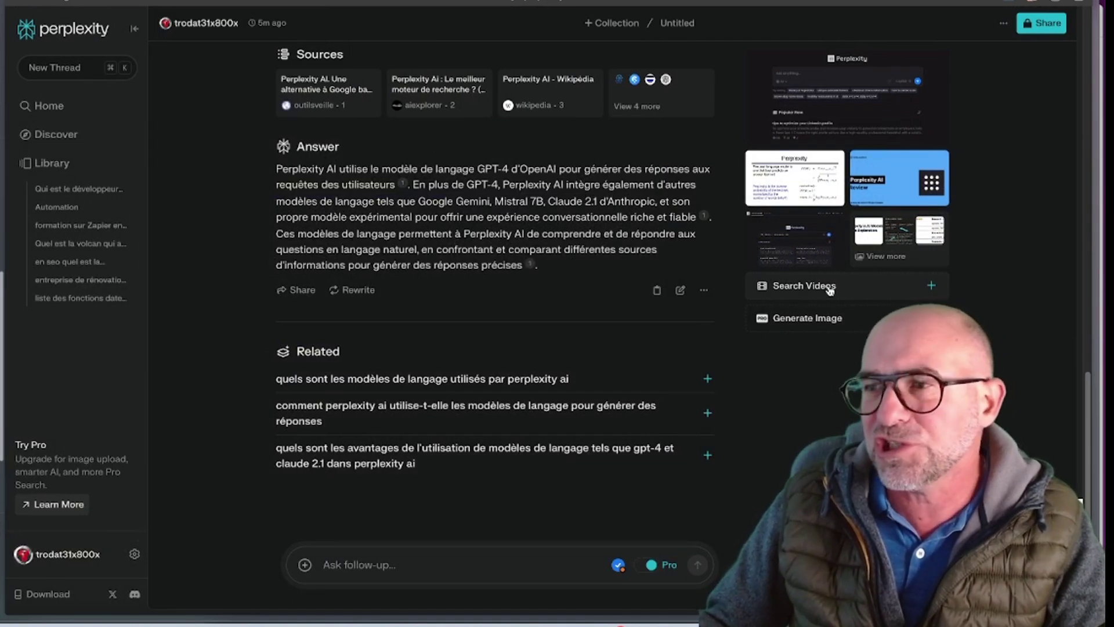
Step: Search videos for the language model answer, play "IA 2023 : Ce qu'il faut retenir" and mute it
{"action": "left_click", "coordinate": [829, 289]}
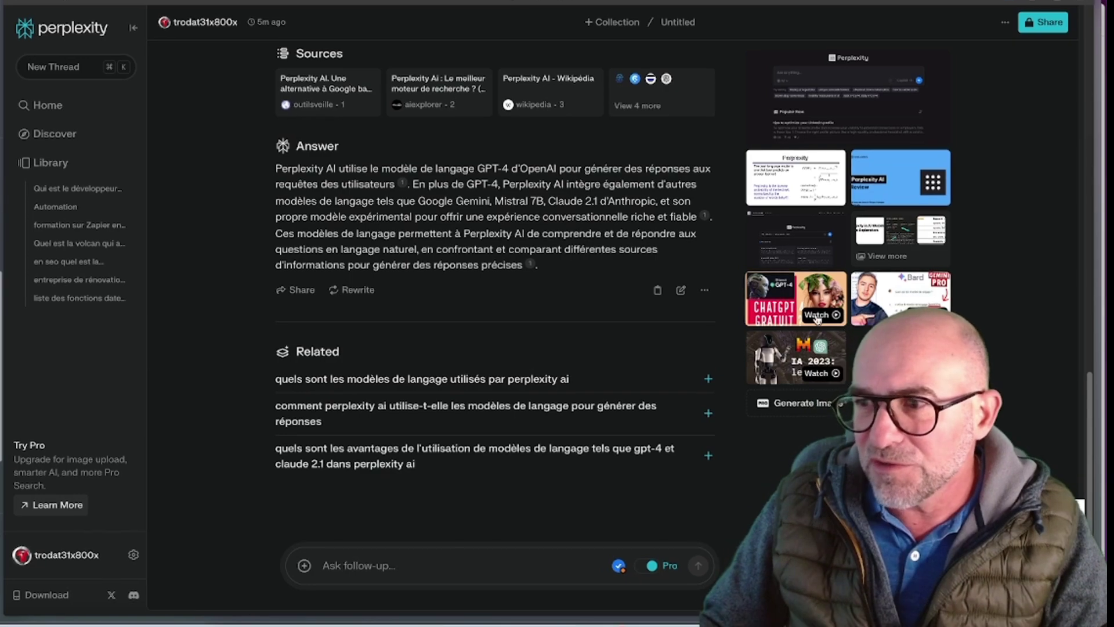
{"action": "left_click", "coordinate": [821, 373]}
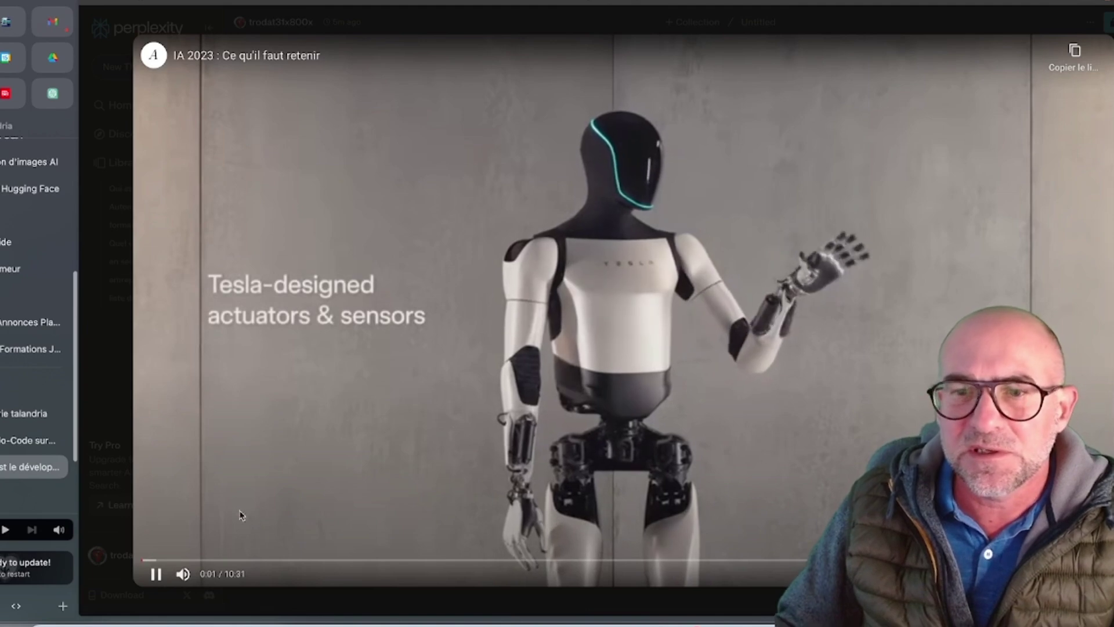
{"action": "left_click", "coordinate": [183, 574]}
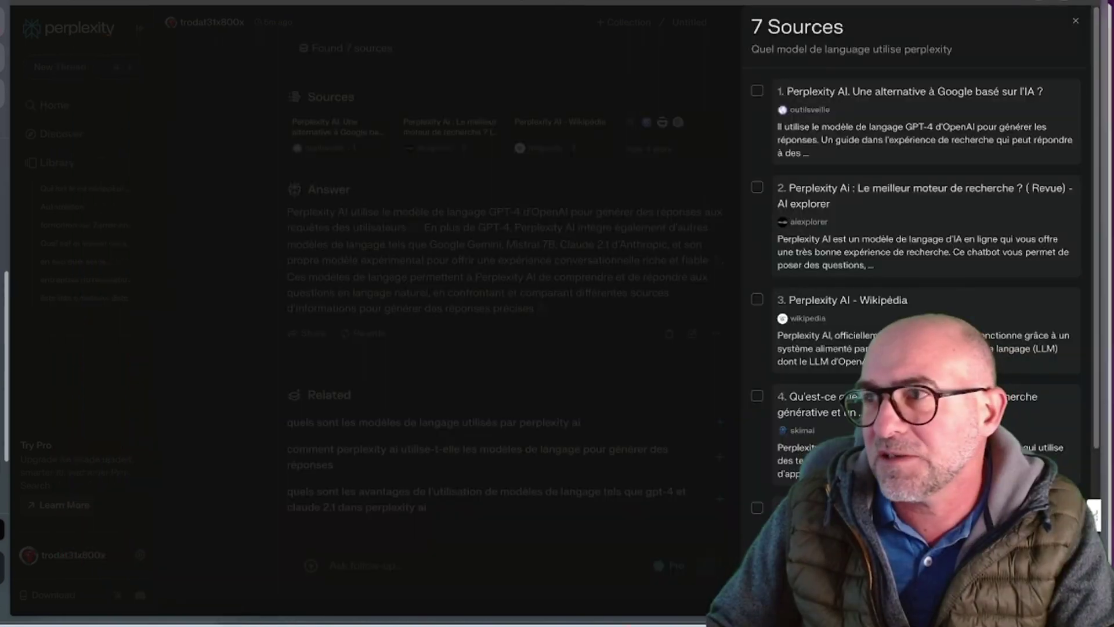
Step: Close the list of sources and look back over the thread's earlier answers
{"action": "left_click", "coordinate": [1078, 22]}
{"action": "scroll", "coordinate": [590, 342], "scroll_direction": "down", "scroll_amount": 1}
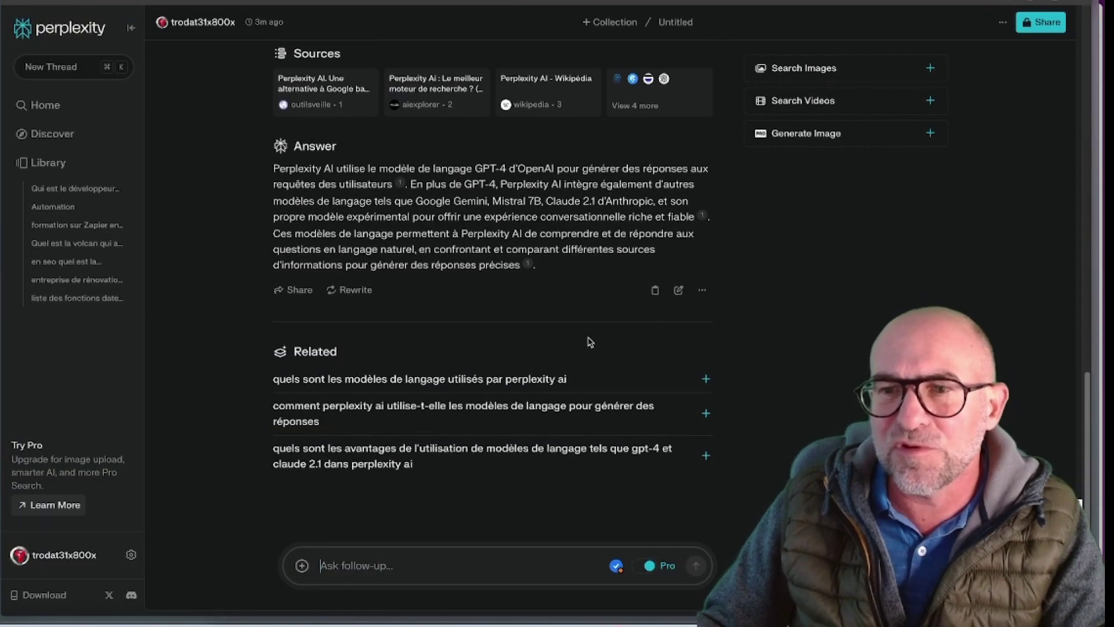
{"action": "scroll", "coordinate": [591, 341], "scroll_direction": "up", "scroll_amount": 10}
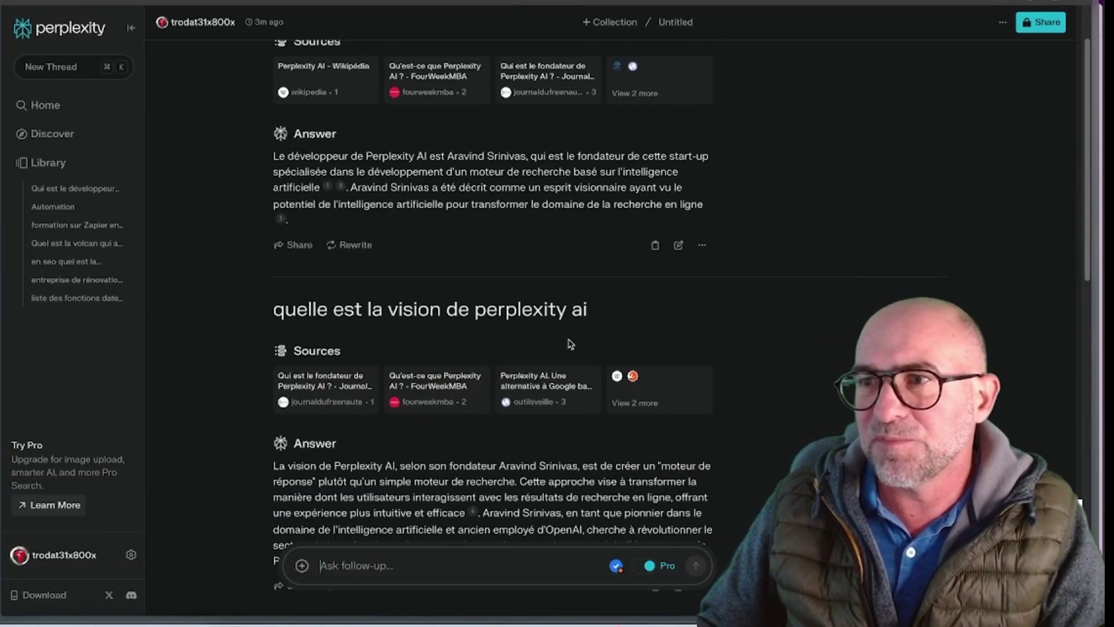
{"action": "scroll", "coordinate": [553, 358], "scroll_direction": "down", "scroll_amount": 10}
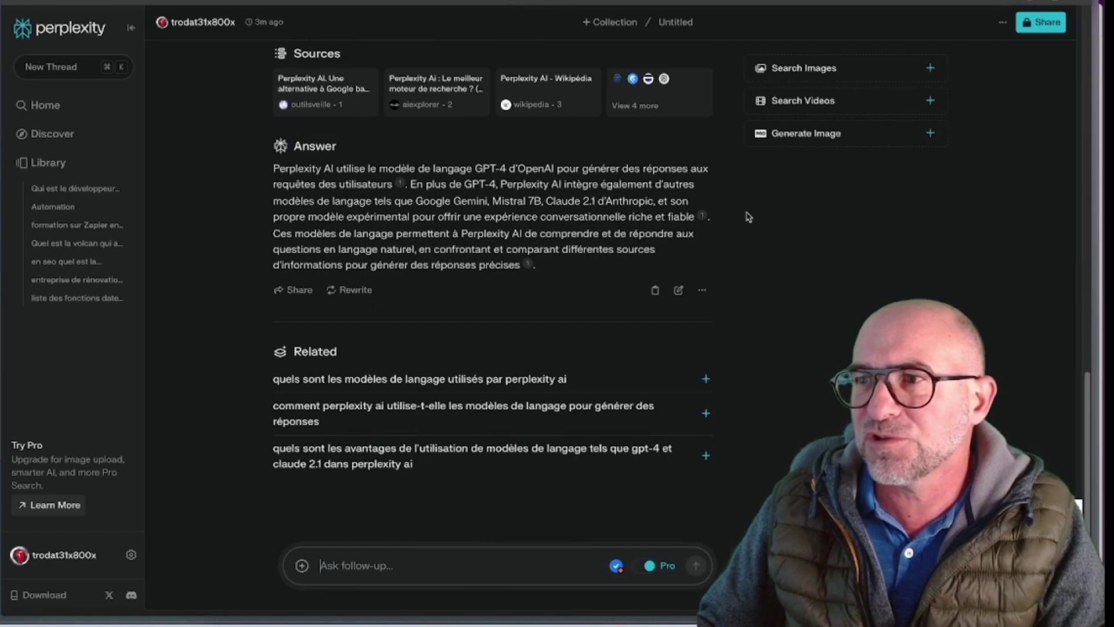
Step: Find images related to the language model question, view the Perplexity formula slide and its image options, and return to the thread
{"action": "left_click", "coordinate": [846, 69]}
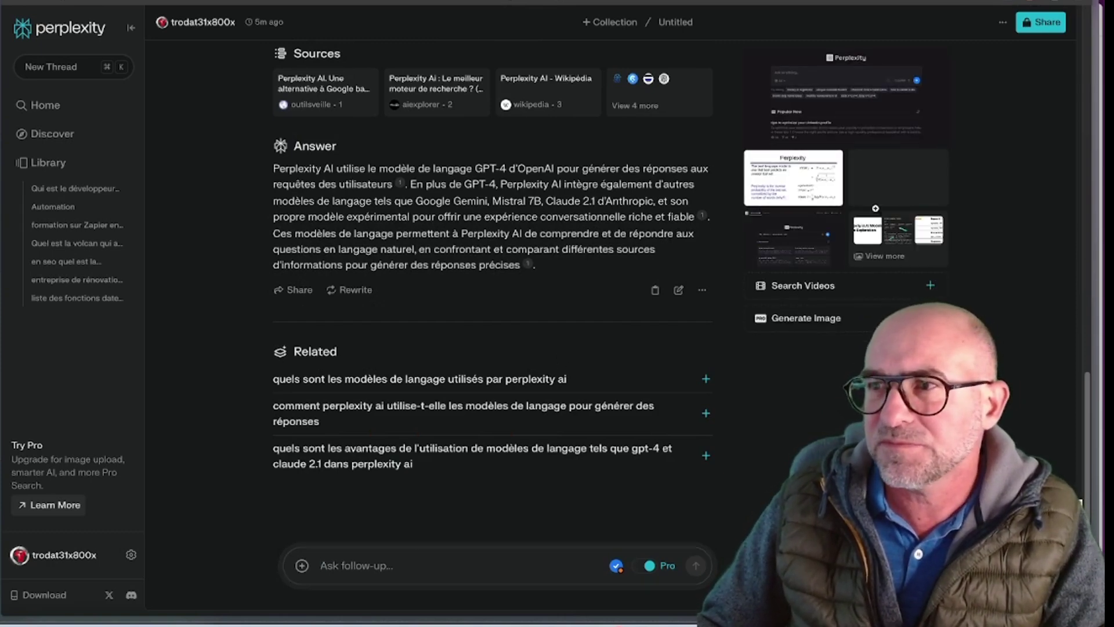
{"action": "left_click", "coordinate": [807, 184]}
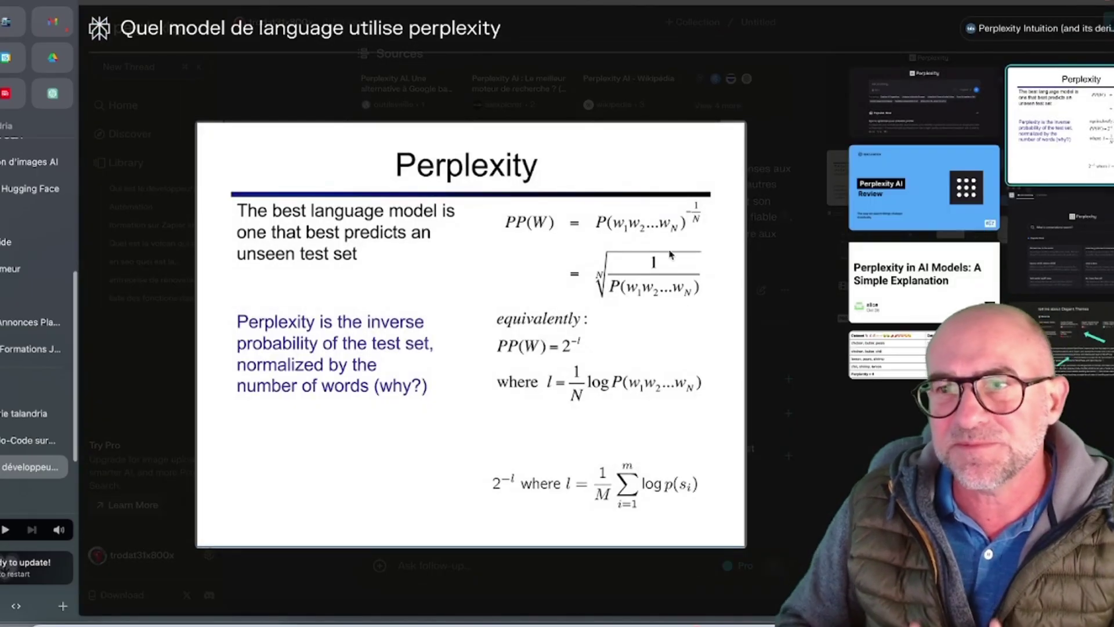
{"action": "right_click", "coordinate": [600, 269]}
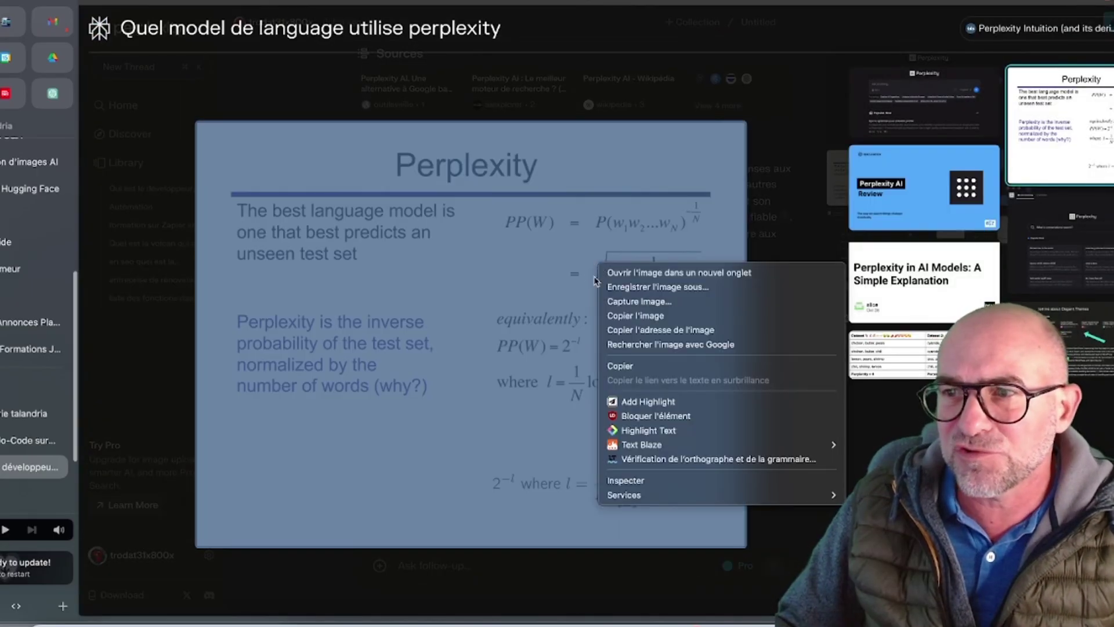
{"action": "key", "text": "Escape"}
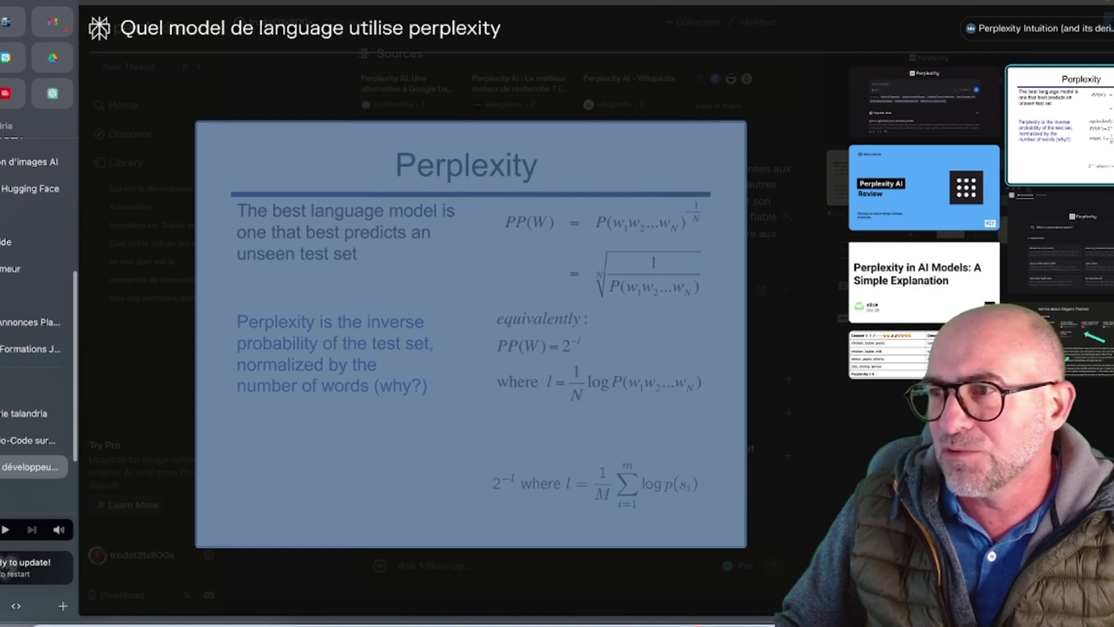
{"action": "key", "text": "Escape"}
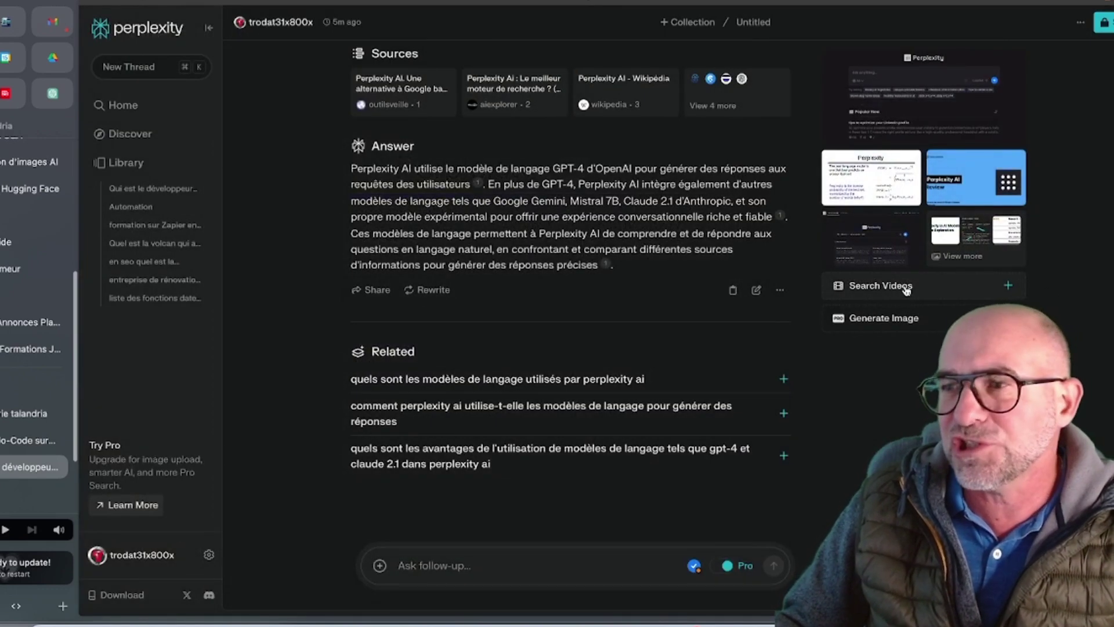
Step: Find related videos, play "IA 2023 : Ce qu'il faut retenir" muted, skip ahead in it, and close the player
{"action": "left_click", "coordinate": [906, 288]}
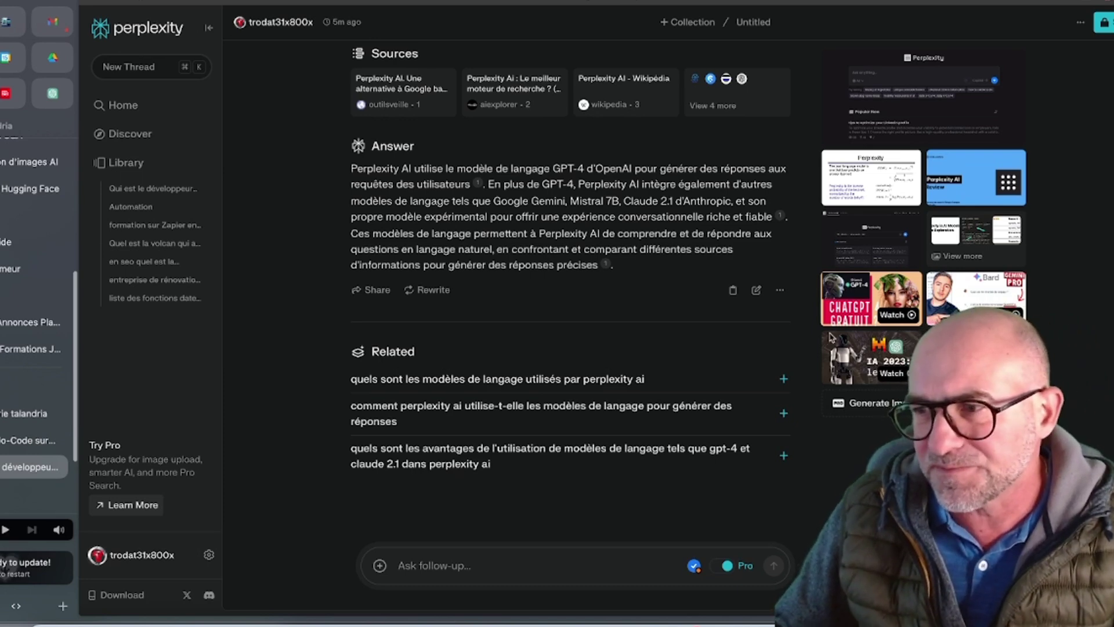
{"action": "left_click", "coordinate": [898, 375]}
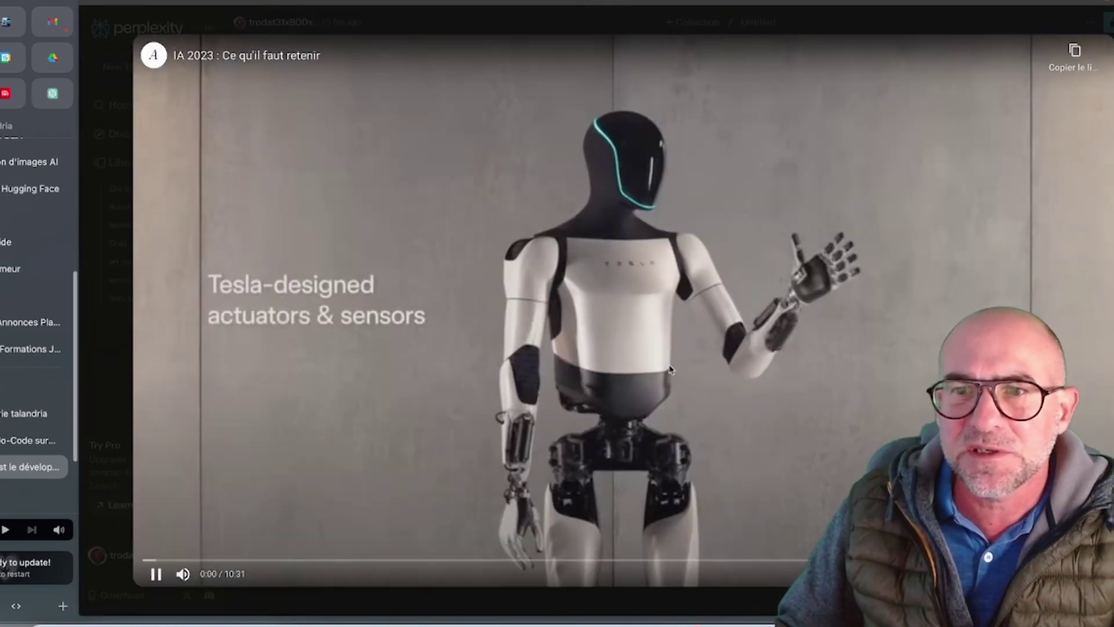
{"action": "left_click", "coordinate": [180, 576]}
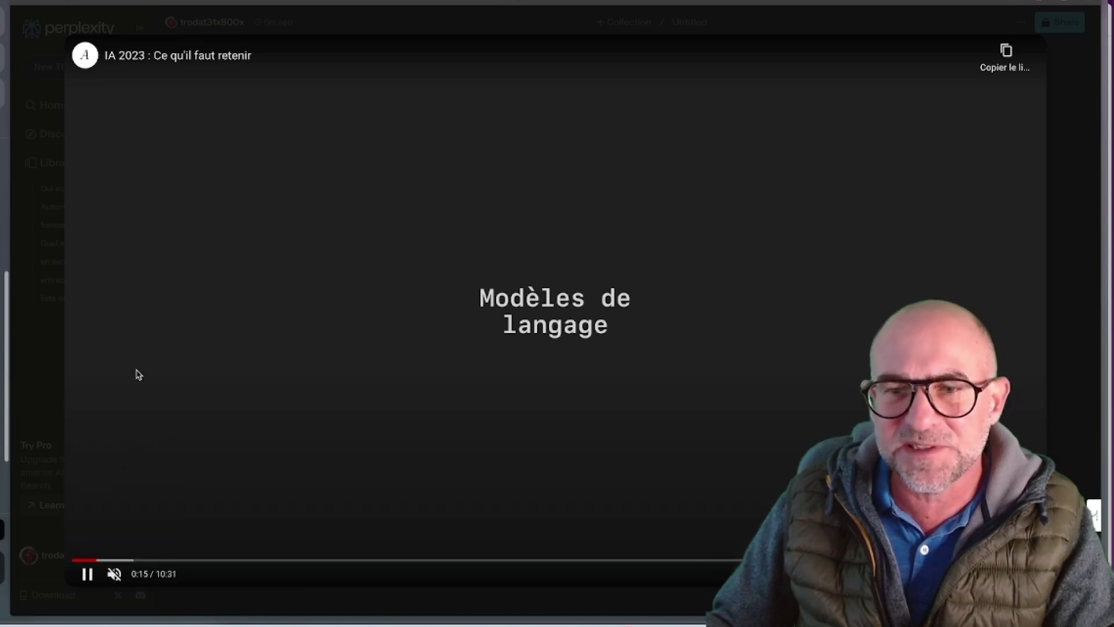
{"action": "left_click", "coordinate": [127, 559]}
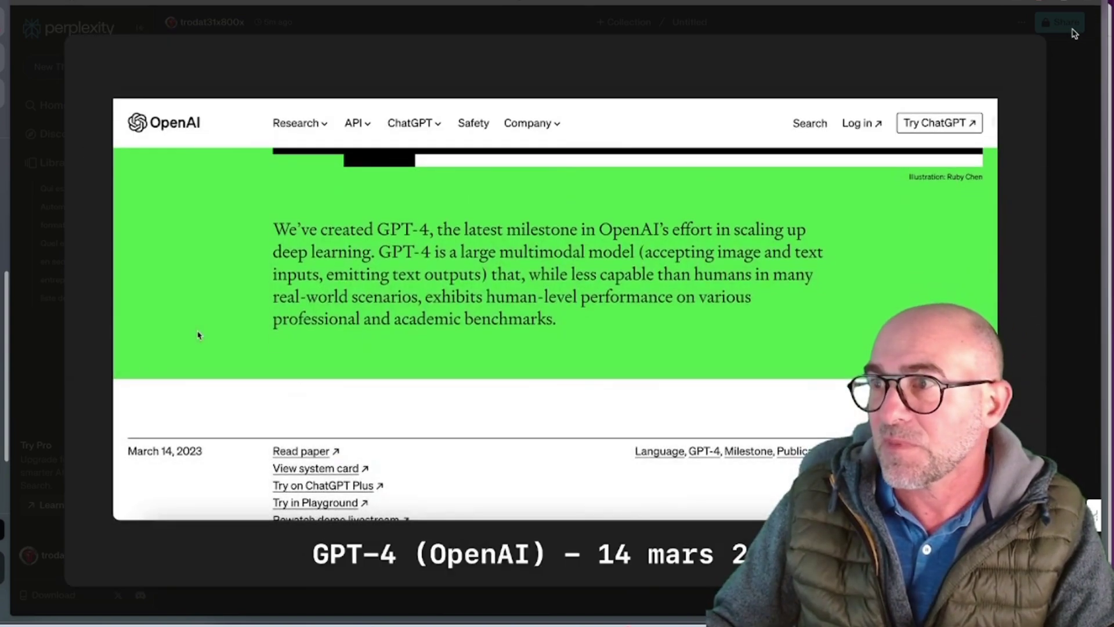
{"action": "left_click", "coordinate": [1081, 363]}
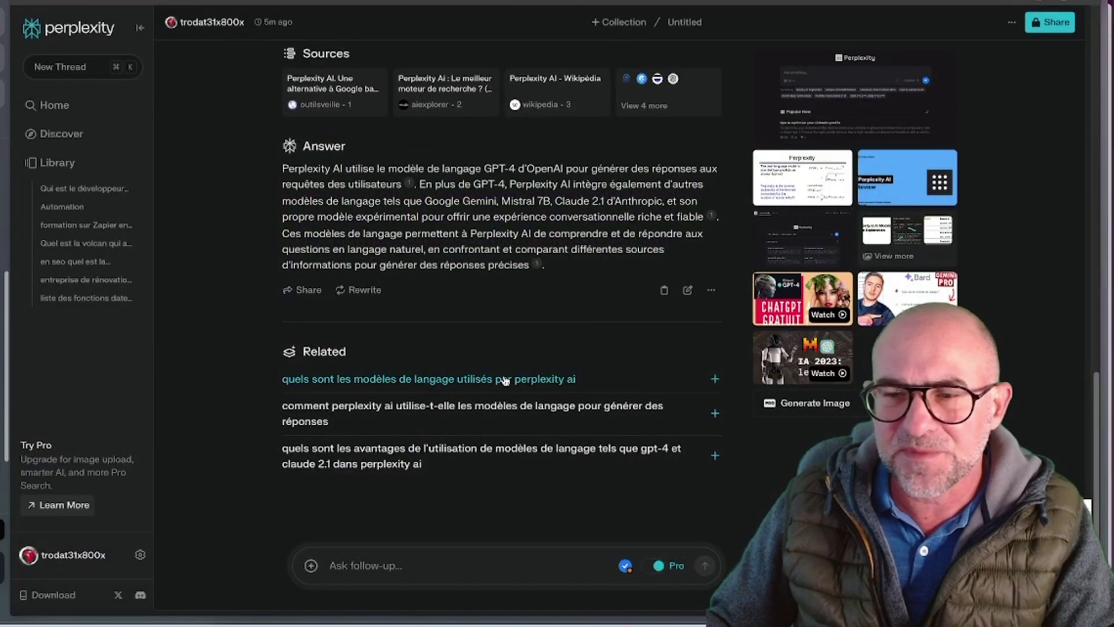
Step: Rename the untitled thread as "Qu'est ce que perplexity"
{"action": "scroll", "coordinate": [490, 399], "scroll_direction": "up", "scroll_amount": 15}
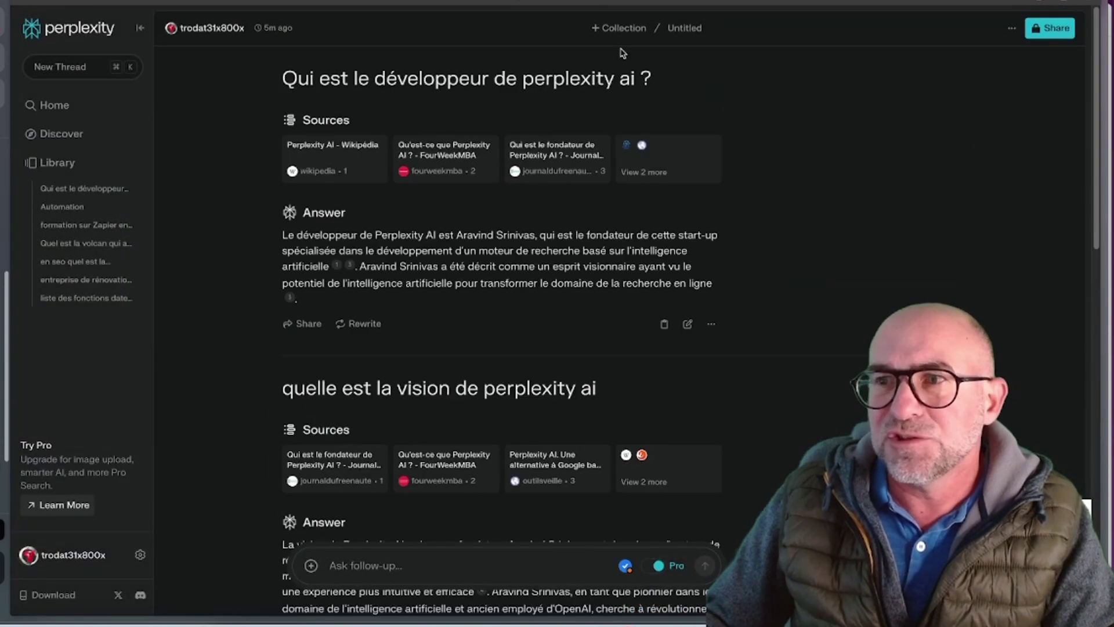
{"action": "left_click", "coordinate": [689, 32]}
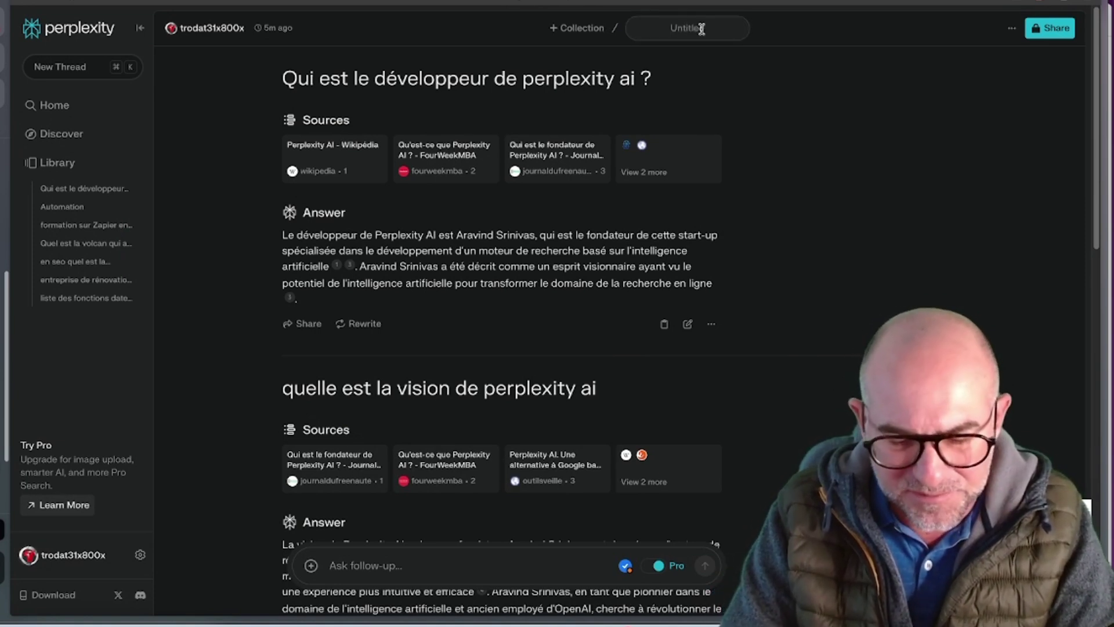
{"action": "type", "text": "Qu'est"}
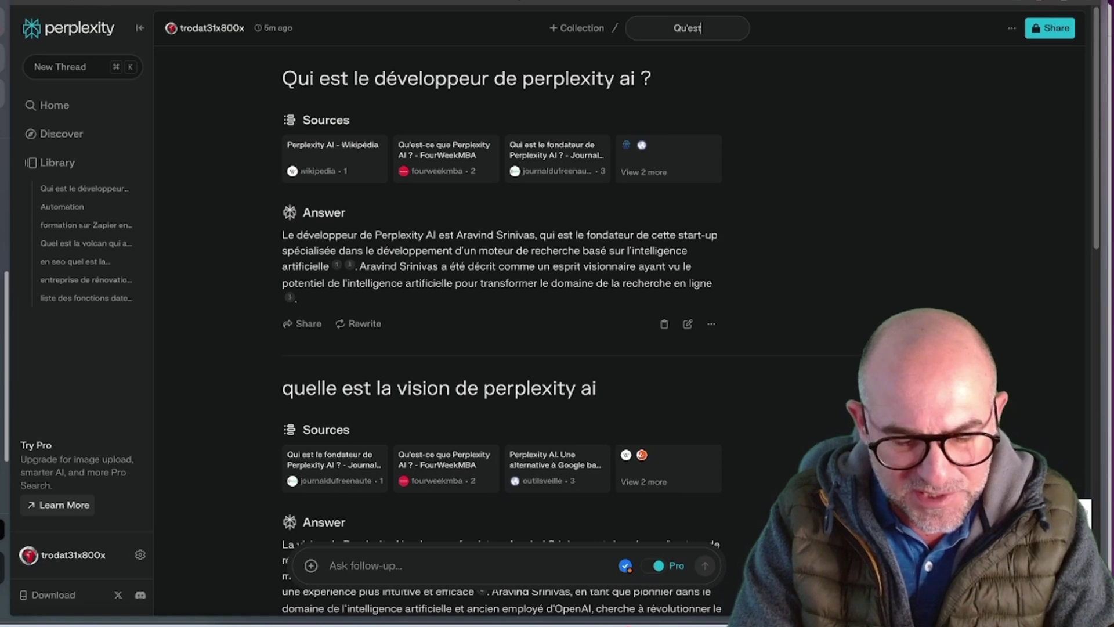
{"action": "type", "text": " ce que perplexity"}
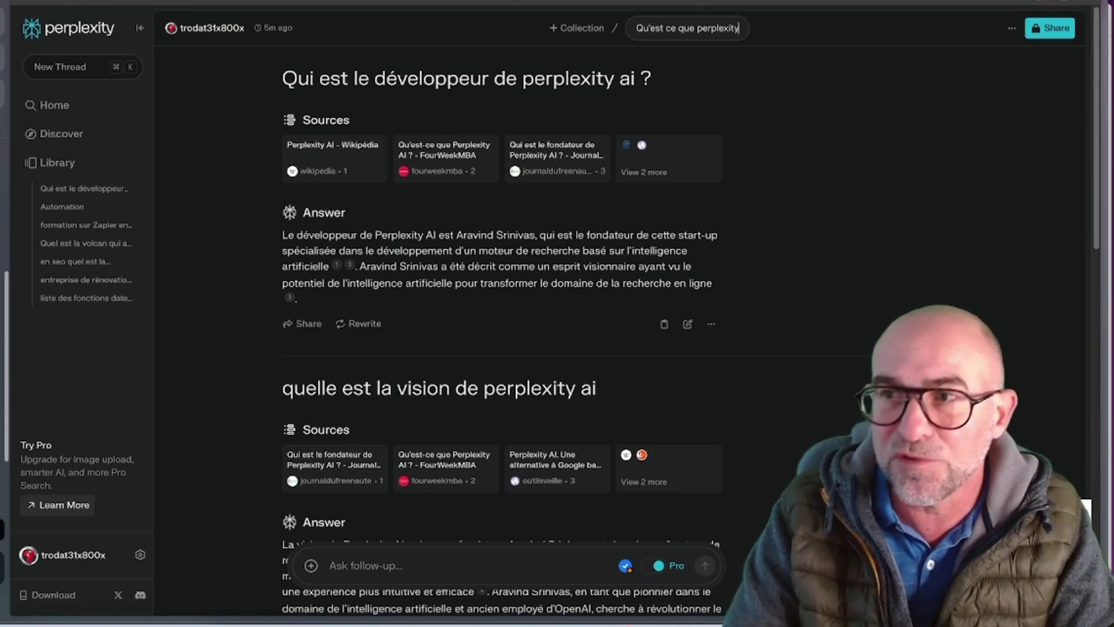
{"action": "key", "text": "Return"}
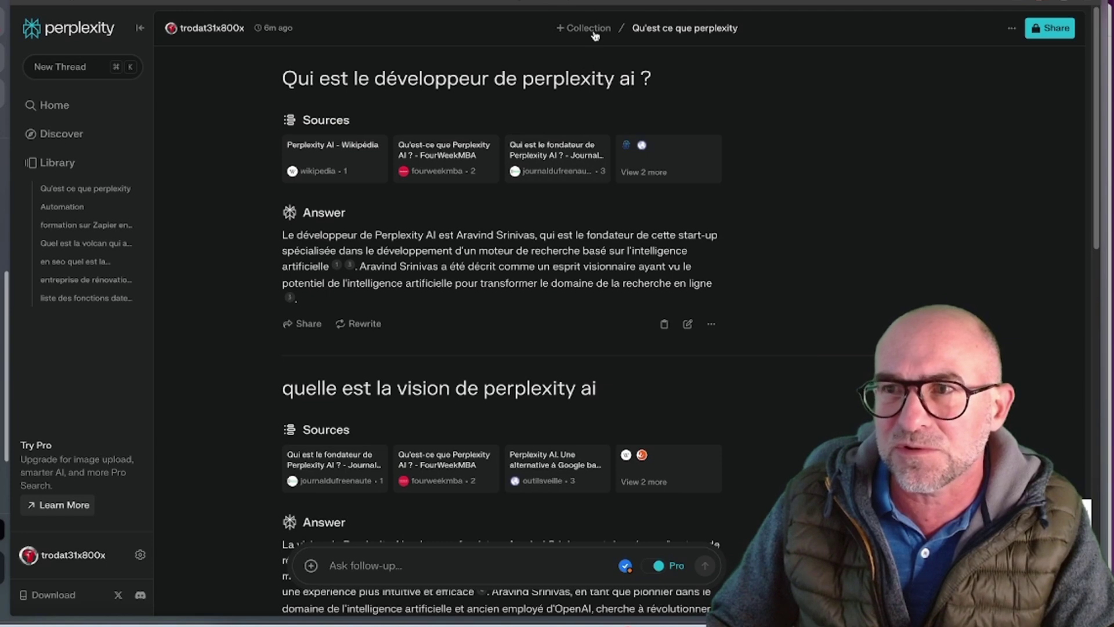
Step: Start a new collection for the thread, titled "IA", with the robot emoji
{"action": "left_click", "coordinate": [588, 29]}
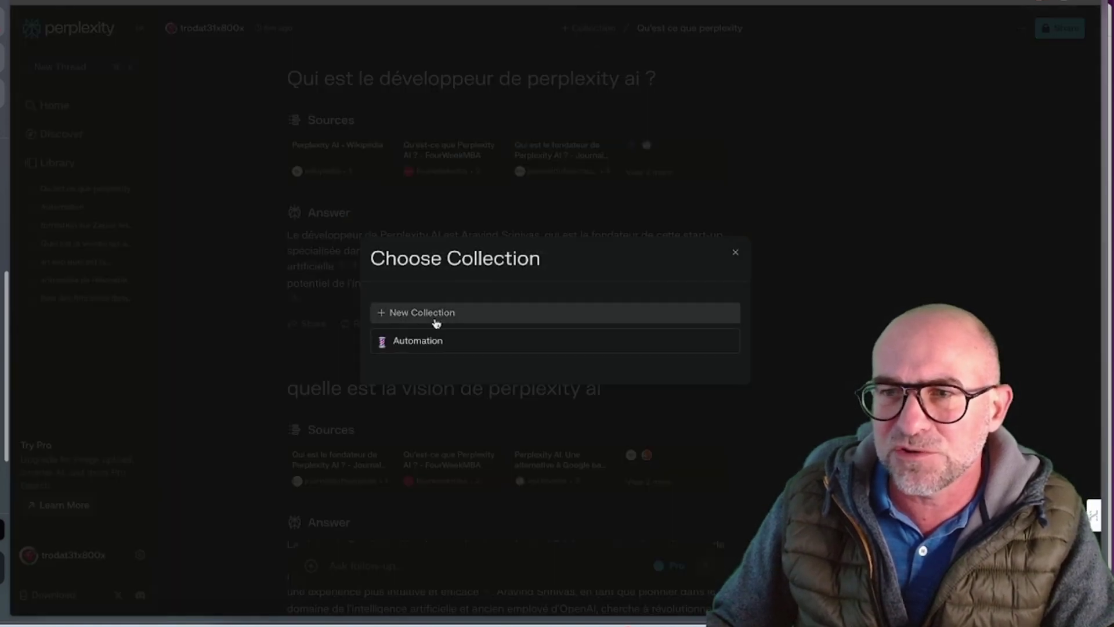
{"action": "left_click", "coordinate": [437, 314]}
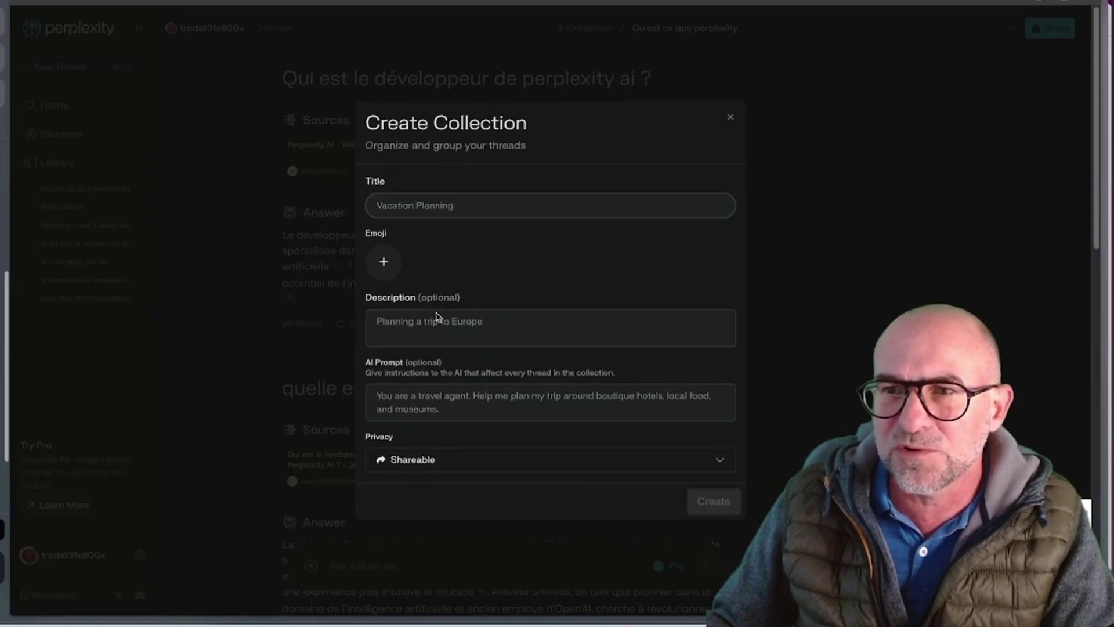
{"action": "left_click", "coordinate": [446, 211]}
{"action": "type", "text": "IA"}
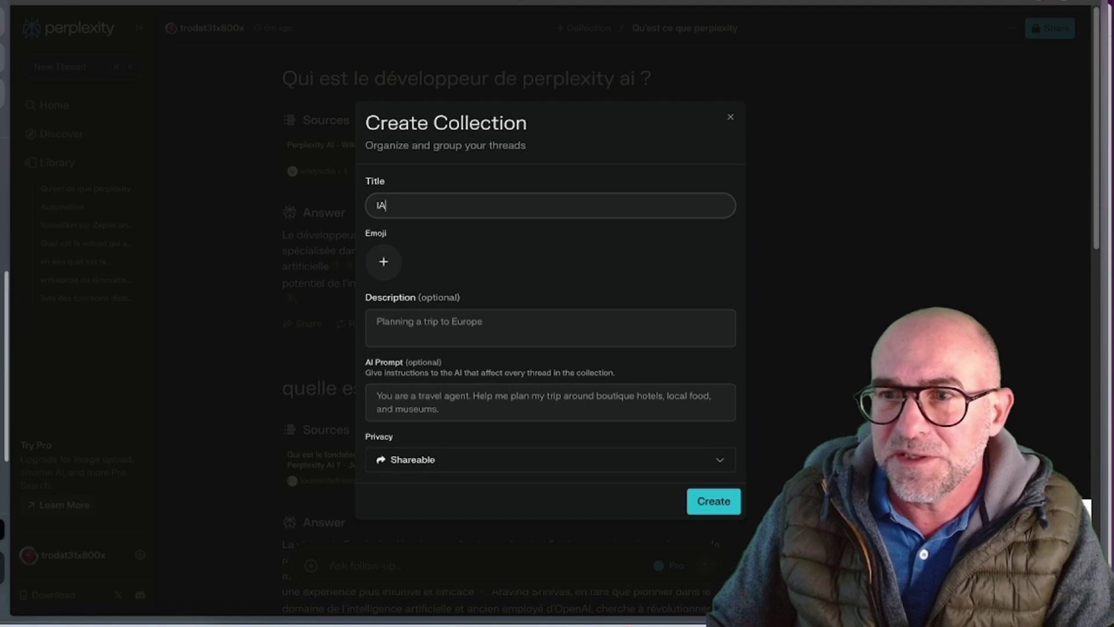
{"action": "left_click", "coordinate": [389, 262]}
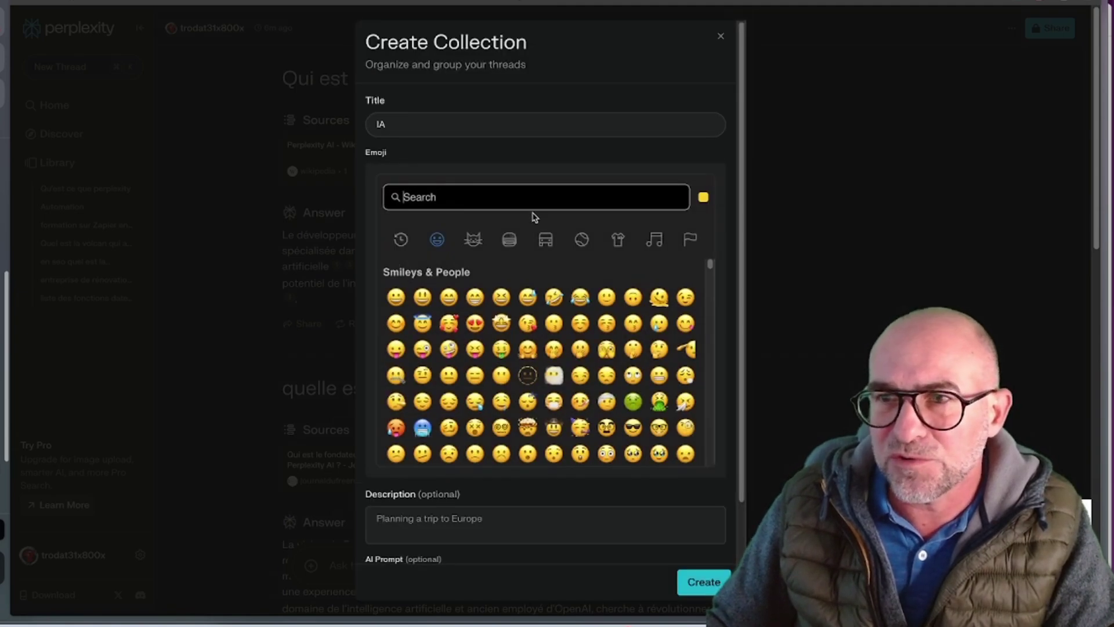
{"action": "type", "text": "ia"}
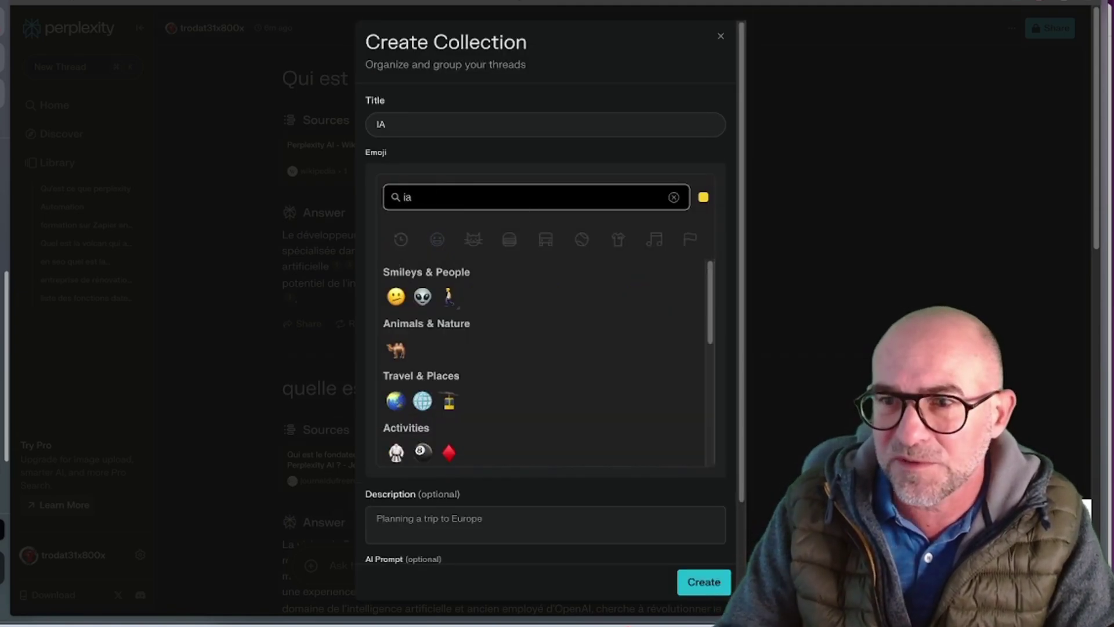
{"action": "left_click", "coordinate": [441, 315]}
Step: Describe the new collection as "Veille sur les différents models de languages"
{"action": "left_click", "coordinate": [442, 321]}
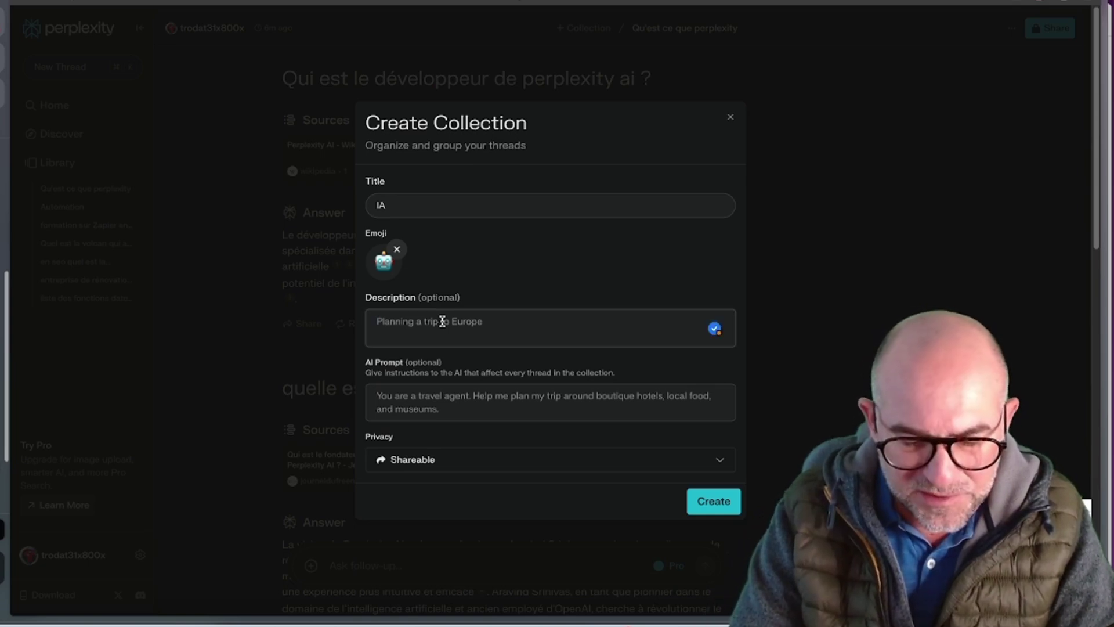
{"action": "type", "text": "Veille sur les "}
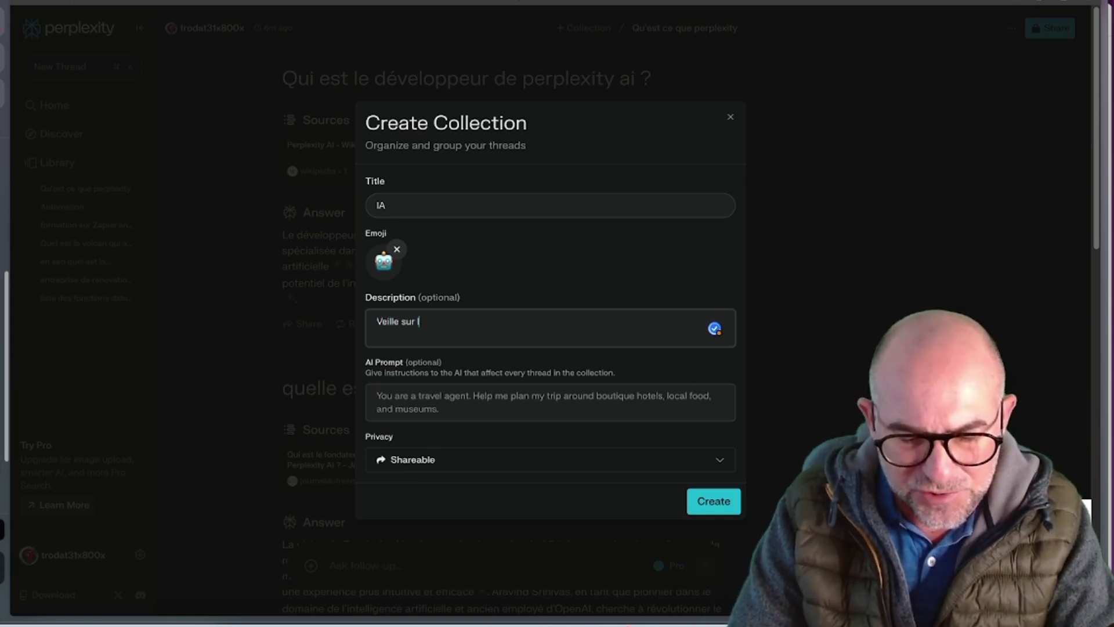
{"action": "type", "text": "différents mode"}
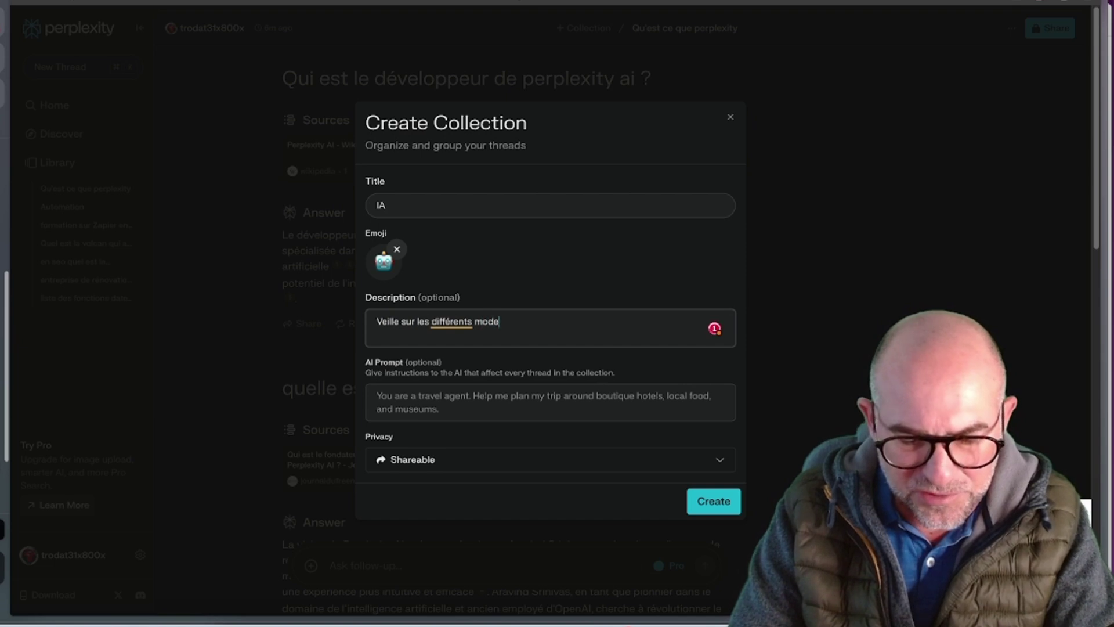
{"action": "type", "text": "ls de languages"}
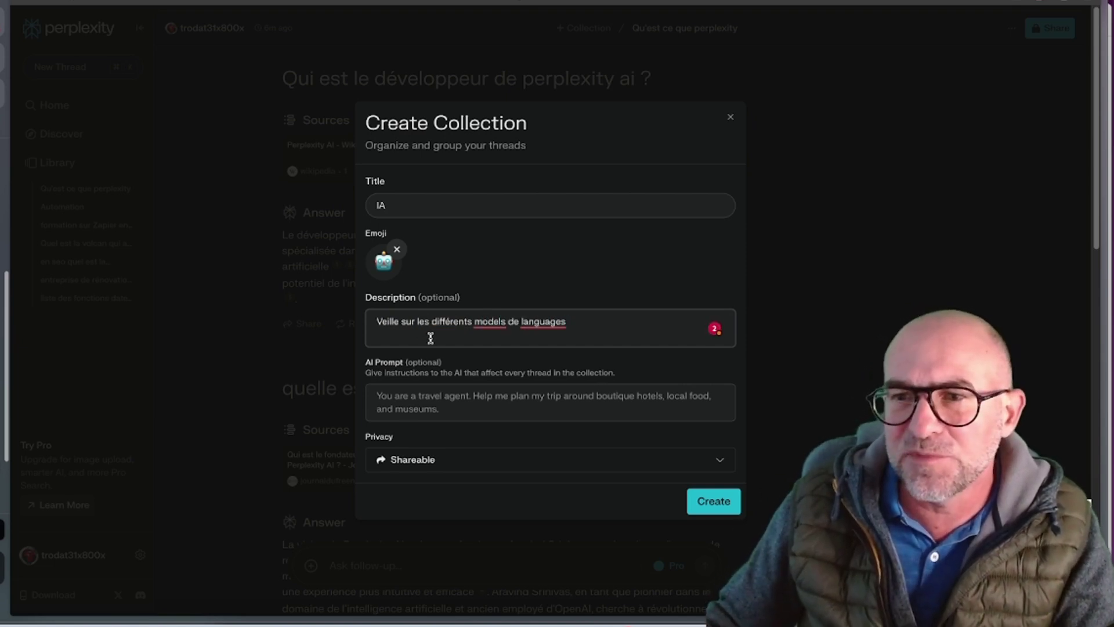
Step: Give the collection the AI prompt "Sur quels models de languages se base ..." and create it
{"action": "left_click", "coordinate": [457, 391]}
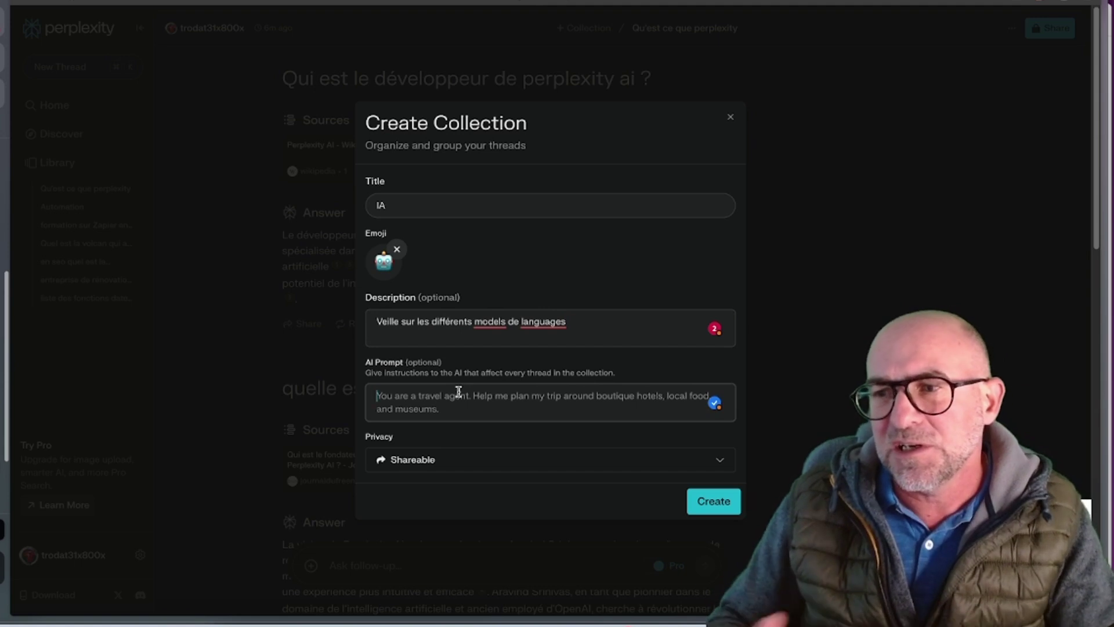
{"action": "left_click_drag", "start_coordinate": [373, 373], "coordinate": [598, 372]}
{"action": "left_click", "coordinate": [590, 402]}
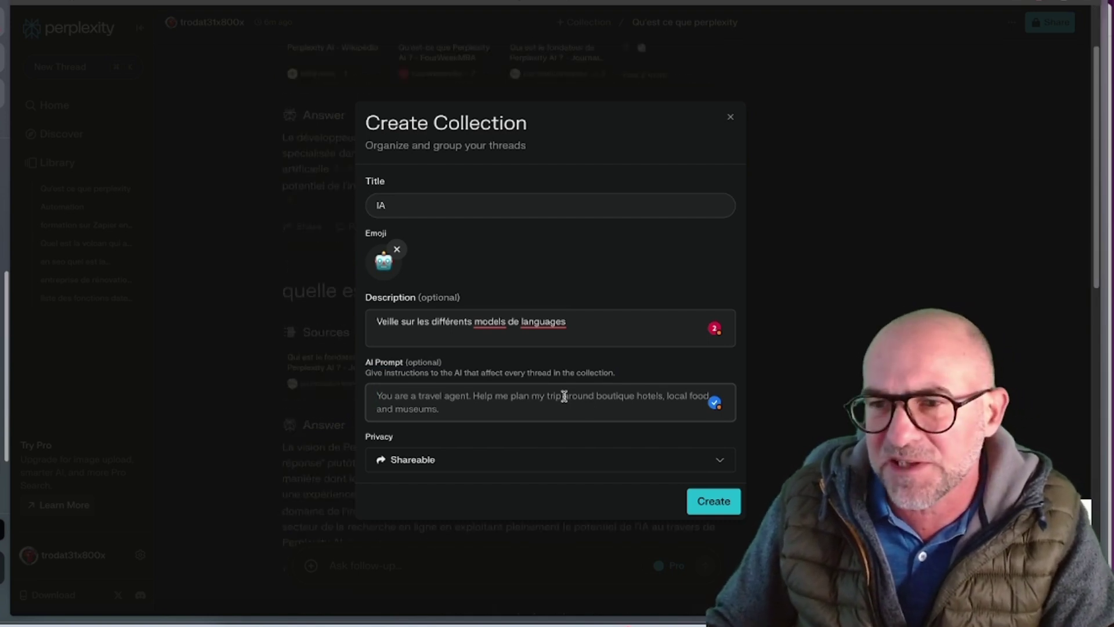
{"action": "left_click", "coordinate": [456, 403]}
{"action": "type", "text": "Sur que"}
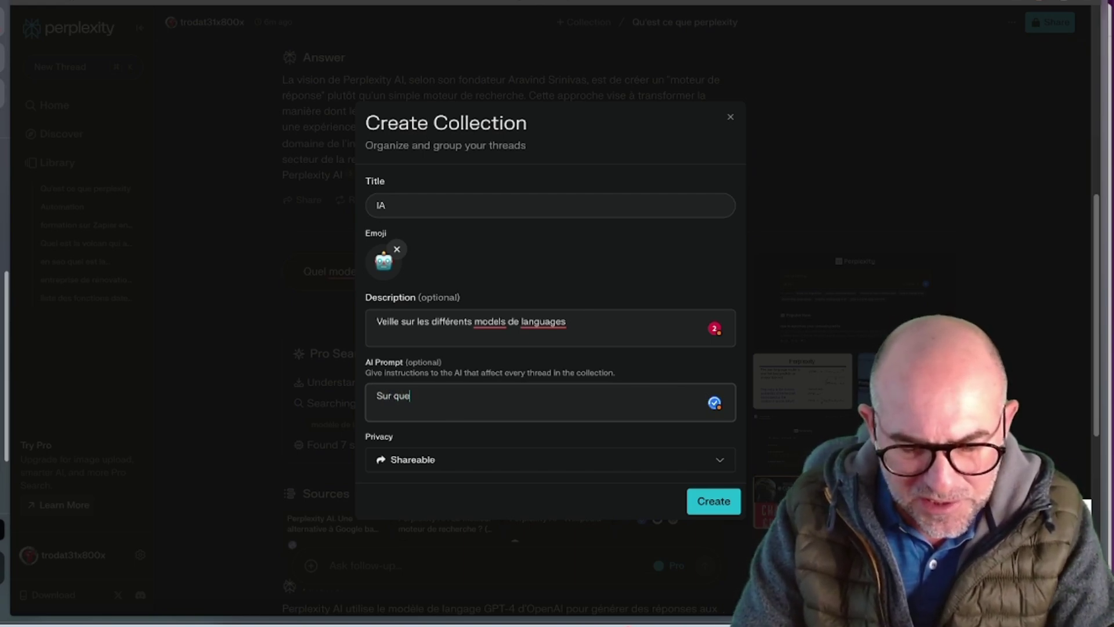
{"action": "type", "text": "ls models de "}
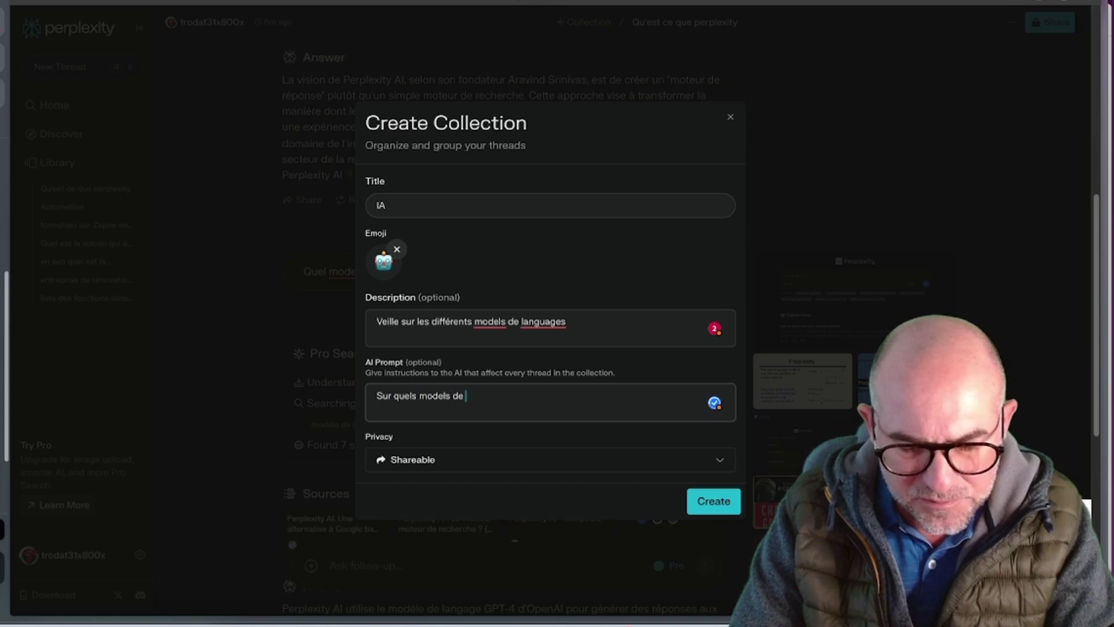
{"action": "type", "text": "languages s"}
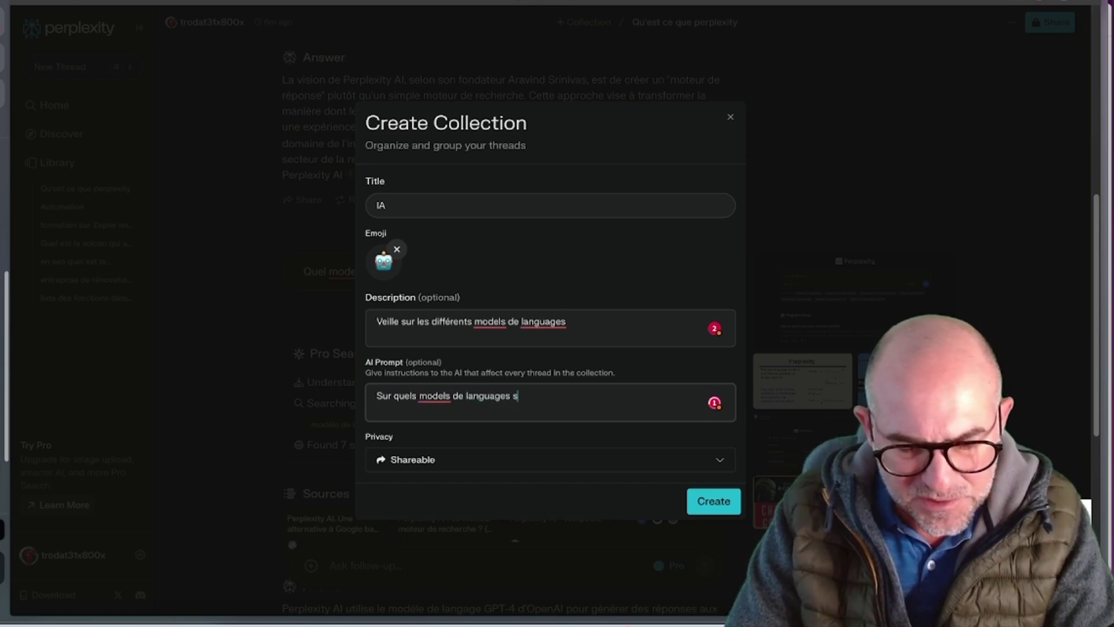
{"action": "type", "text": "e bas"}
{"action": "key", "text": "BackSpace"}
{"action": "type", "text": "ase"}
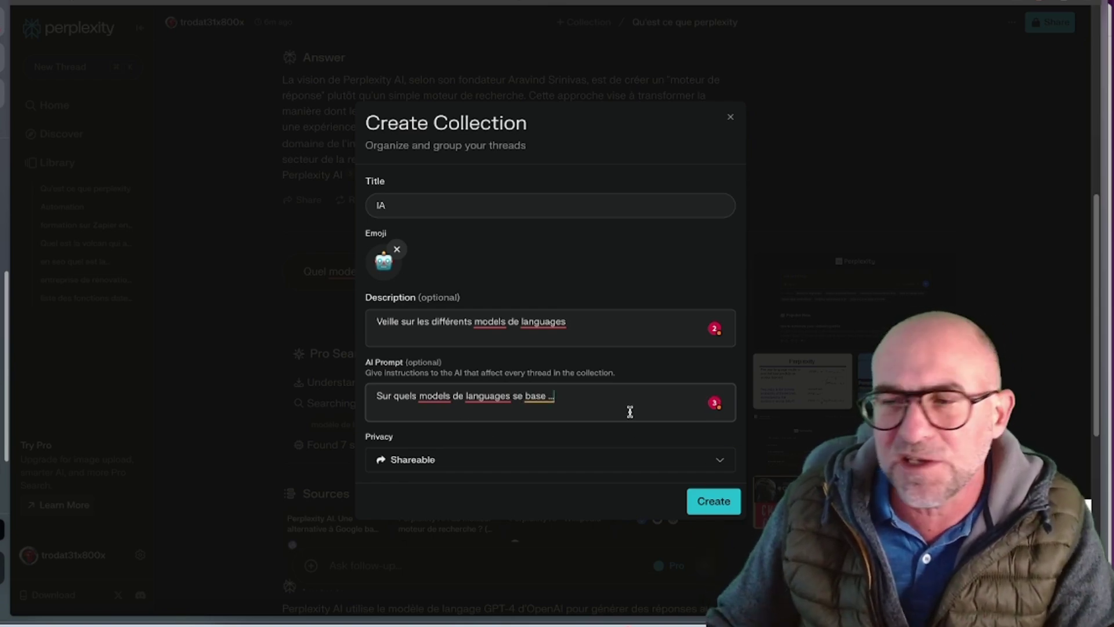
{"action": "left_click", "coordinate": [706, 502]}
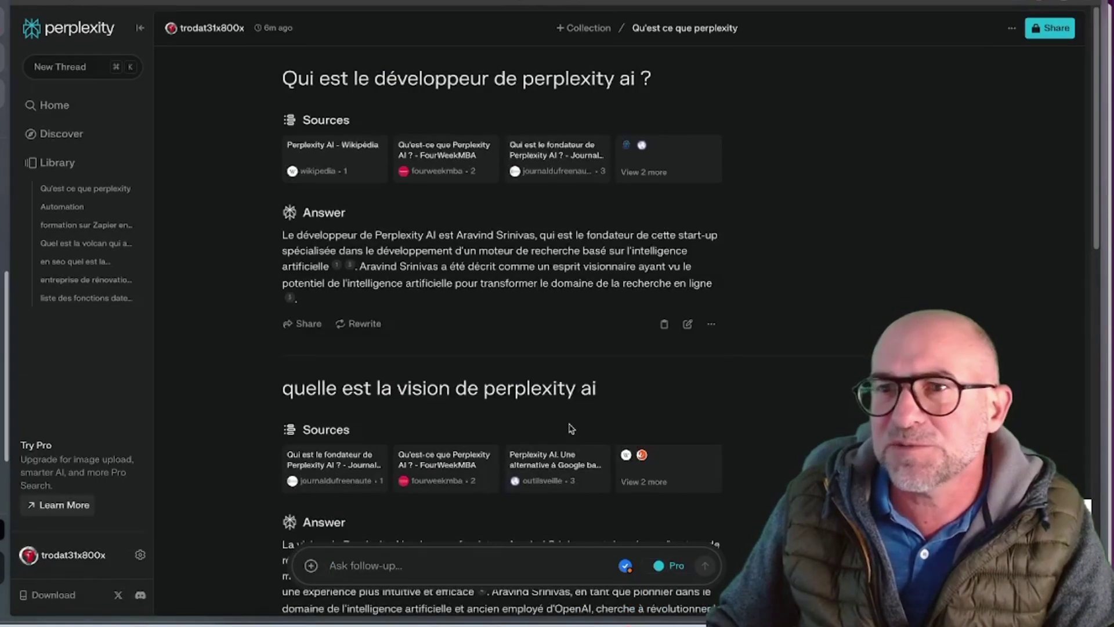
Step: Open the IA collection from the library and turn off Pro for its new thread
{"action": "left_click", "coordinate": [74, 169]}
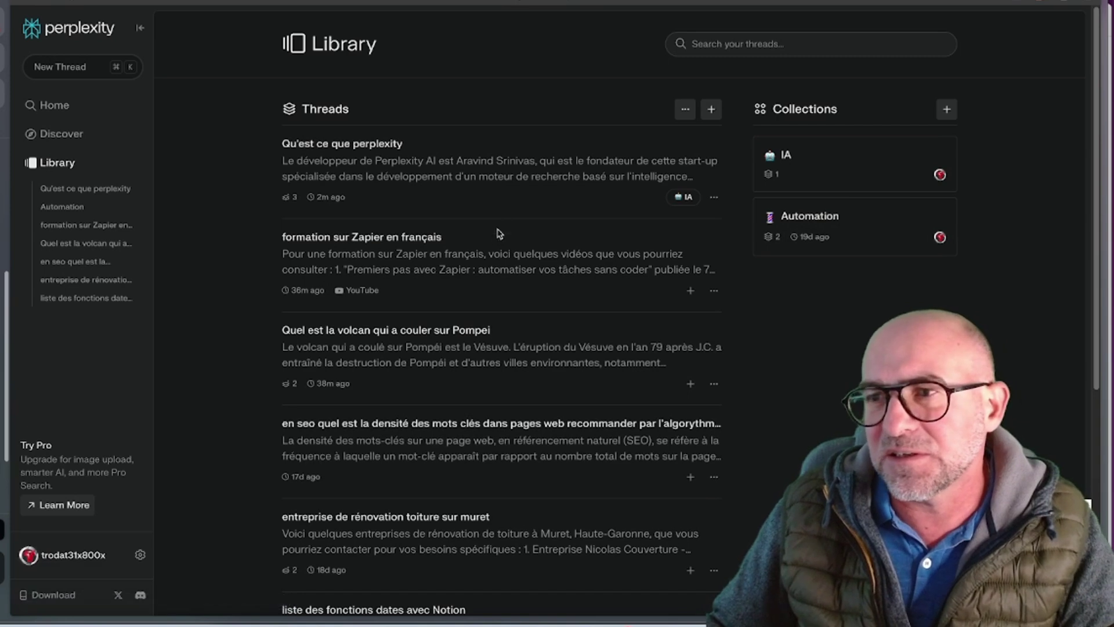
{"action": "left_click", "coordinate": [683, 199]}
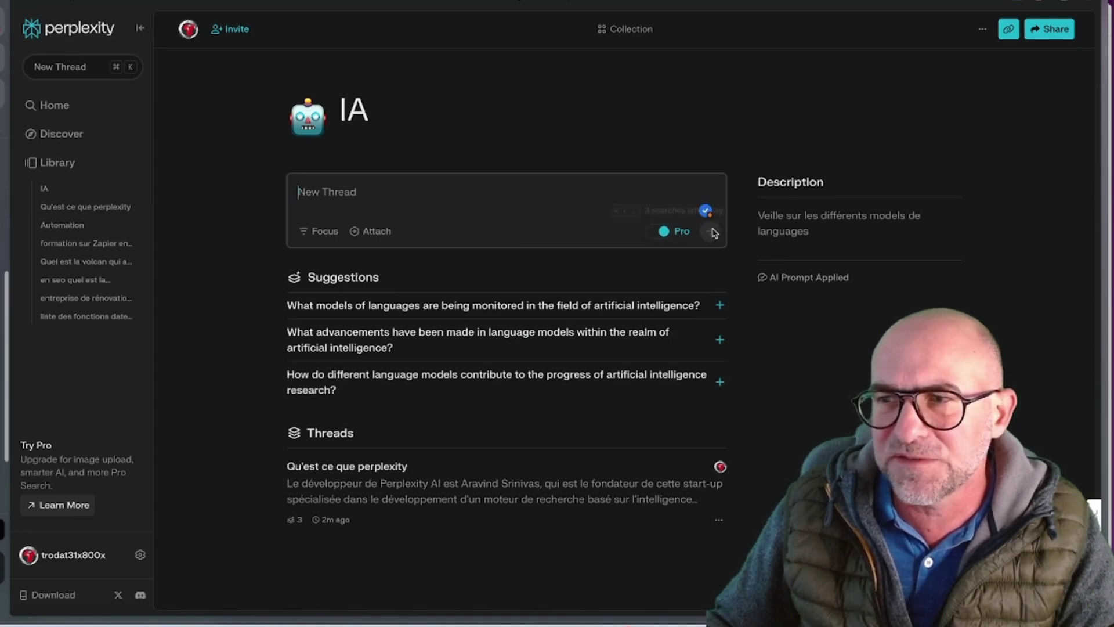
{"action": "left_click", "coordinate": [651, 235]}
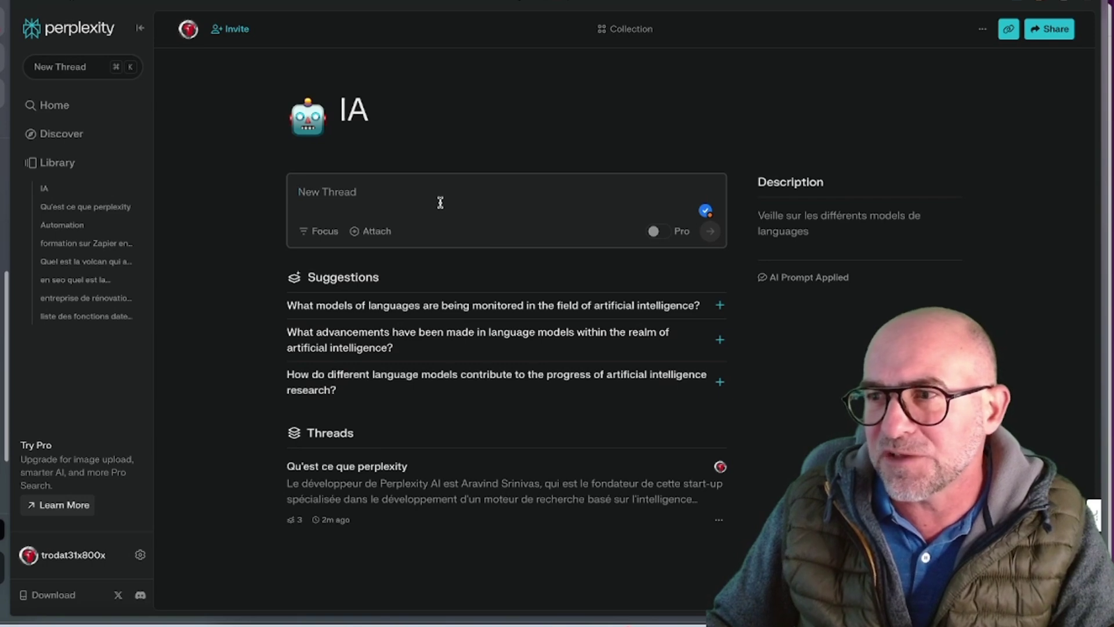
Step: Ask "Quels est le model de language de Msitral ?" as a new thread in the IA collection
{"action": "left_click", "coordinate": [546, 218]}
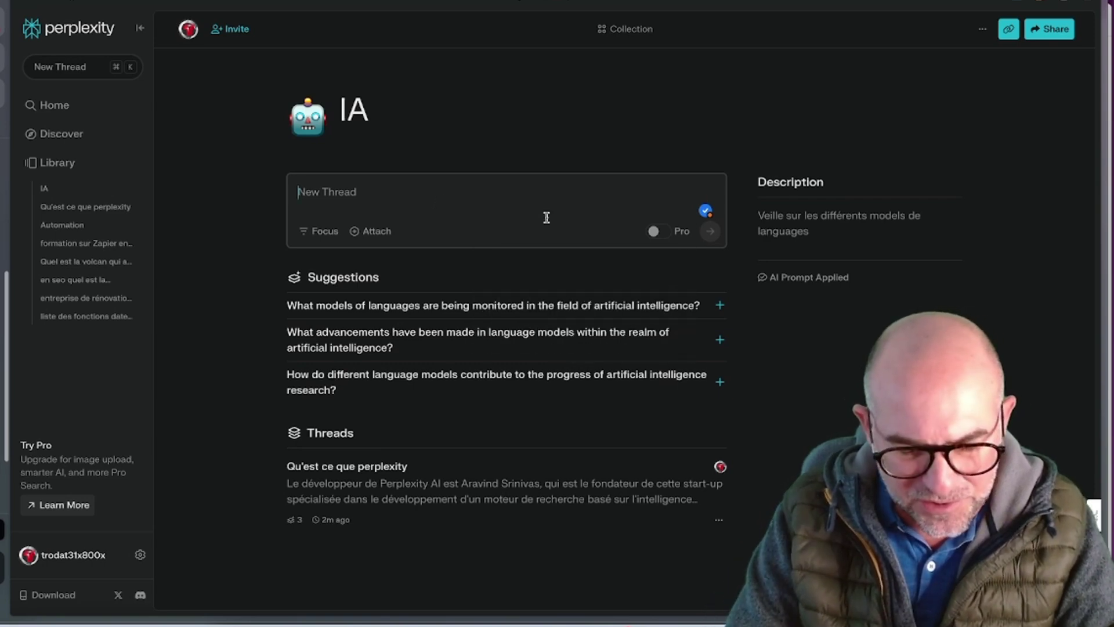
{"action": "type", "text": "Quels est le language"}
{"action": "key", "text": "BackSpace"}
{"action": "key", "text": "BackSpace"}
{"action": "key", "text": "BackSpace"}
{"action": "key", "text": "BackSpace"}
{"action": "key", "text": "BackSpace"}
{"action": "key", "text": "BackSpace"}
{"action": "key", "text": "BackSpace"}
{"action": "key", "text": "BackSpace"}
{"action": "key", "text": "BackSpace"}
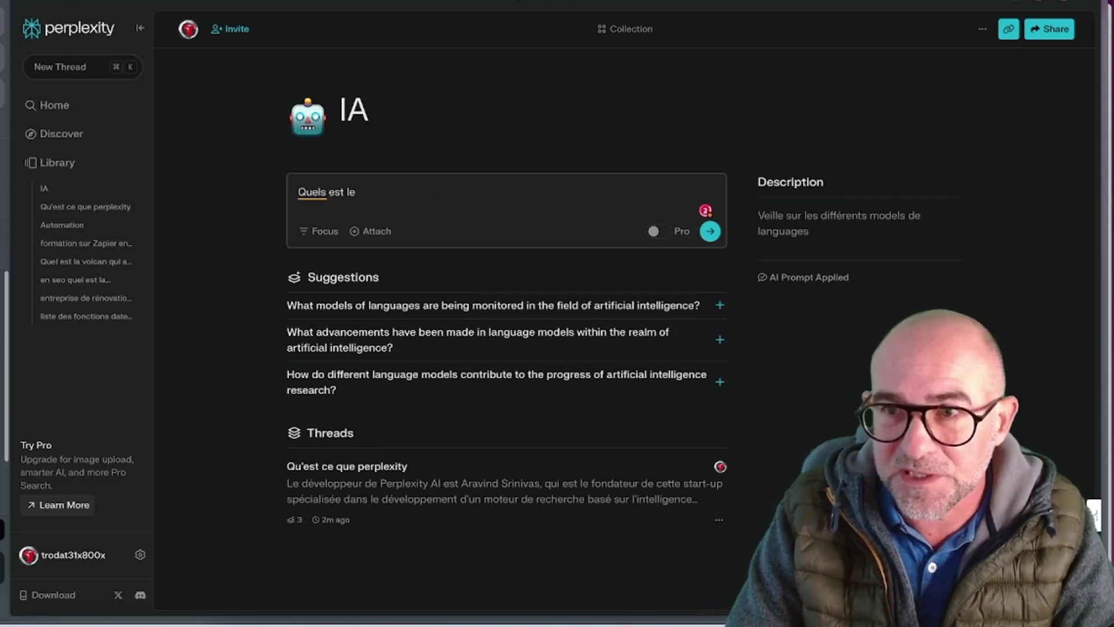
{"action": "type", "text": "model"}
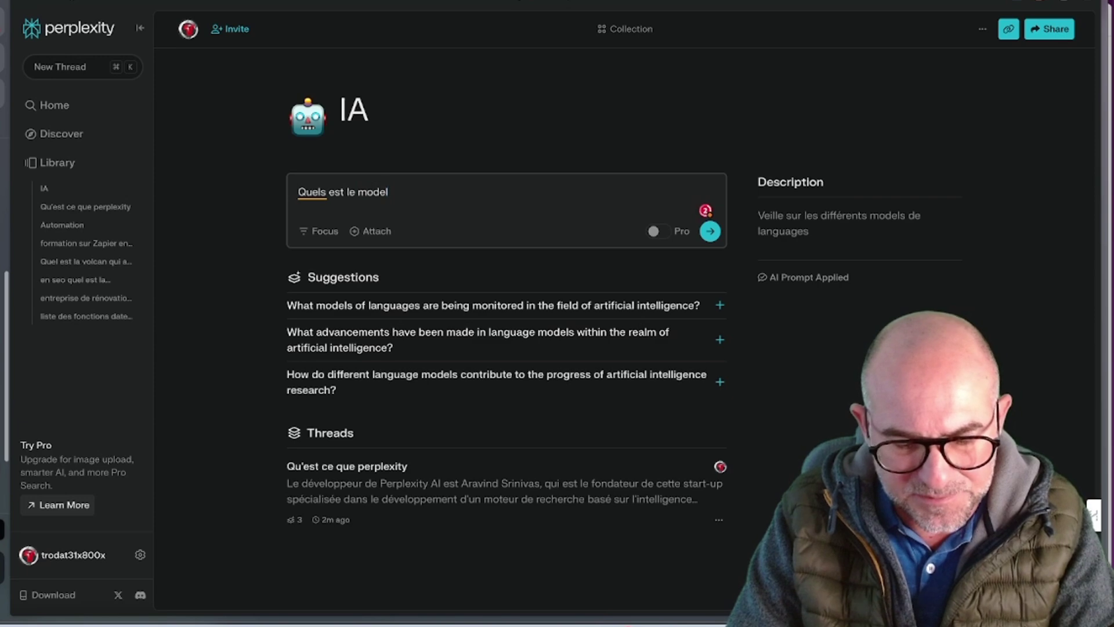
{"action": "type", "text": " de language"}
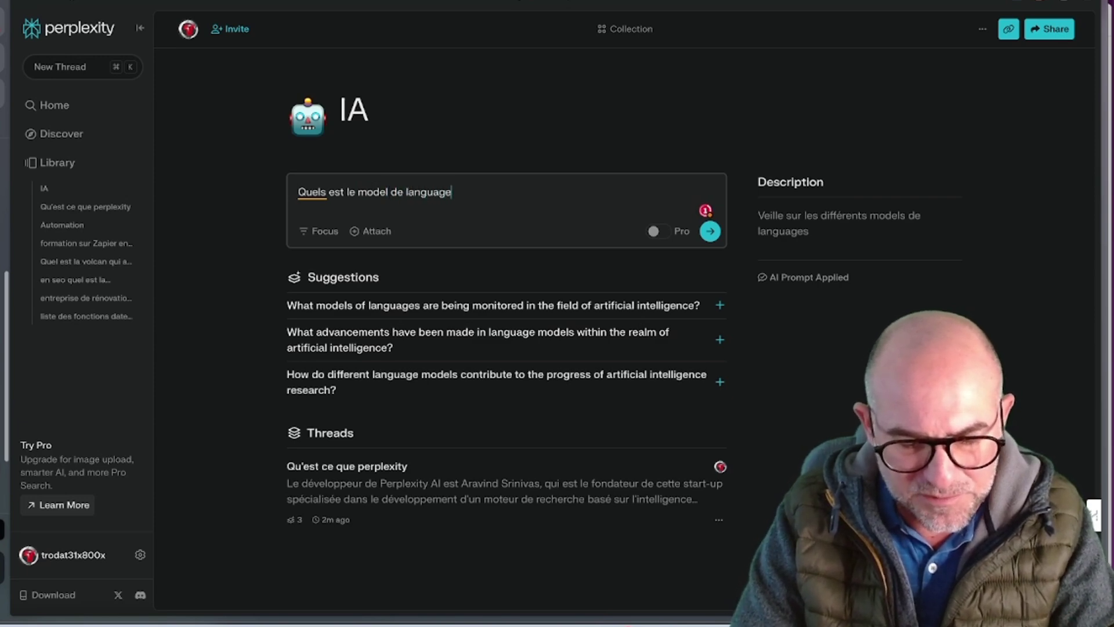
{"action": "type", "text": " de Msitral ?"}
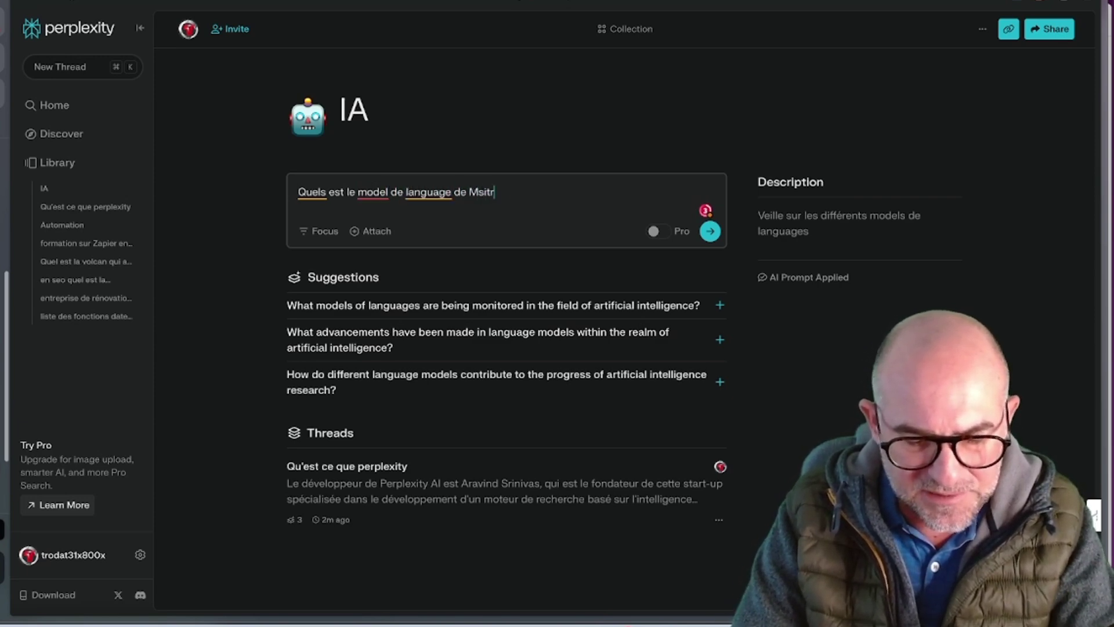
{"action": "key", "text": "Return"}
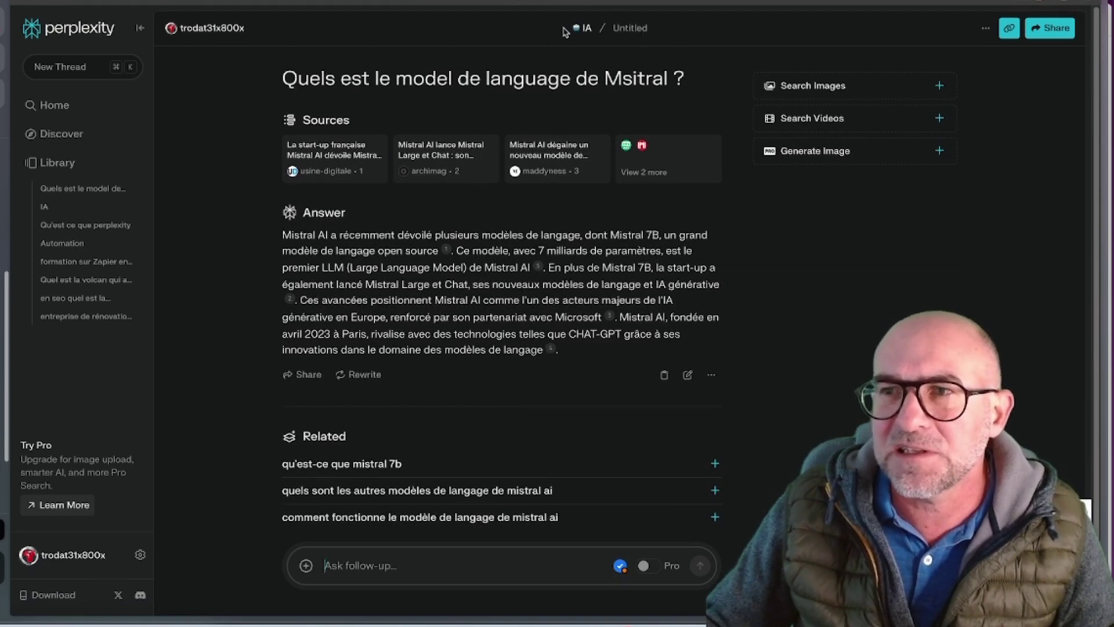
Step: Rename the untitled thread as "Qu'est ce que Mistral" and return to the library
{"action": "left_click", "coordinate": [631, 30]}
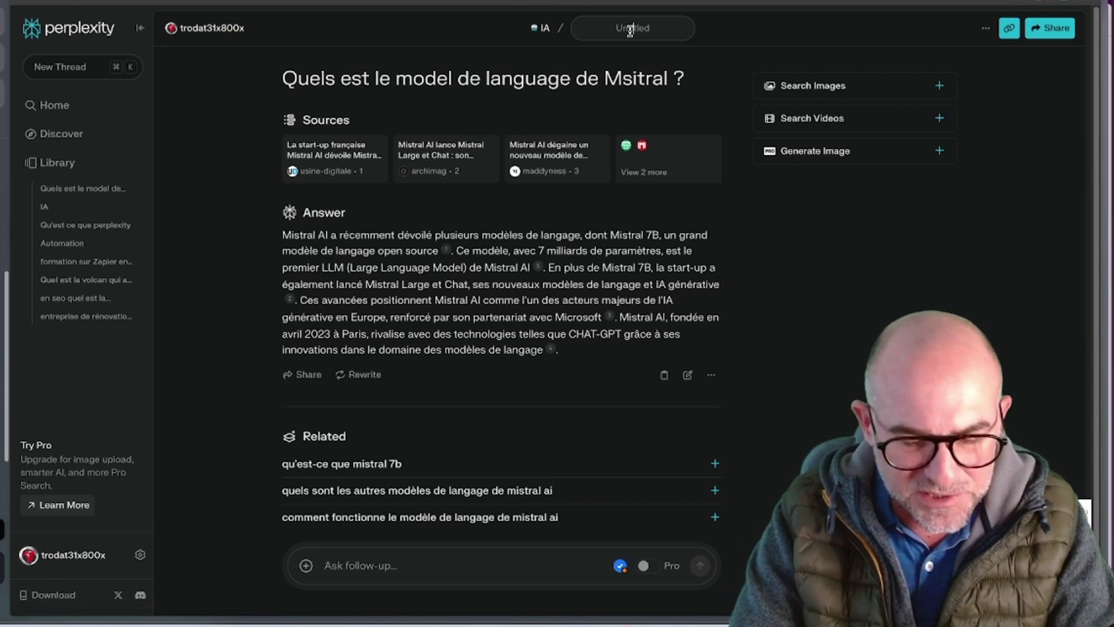
{"action": "type", "text": "Qu'est ce que Mi"}
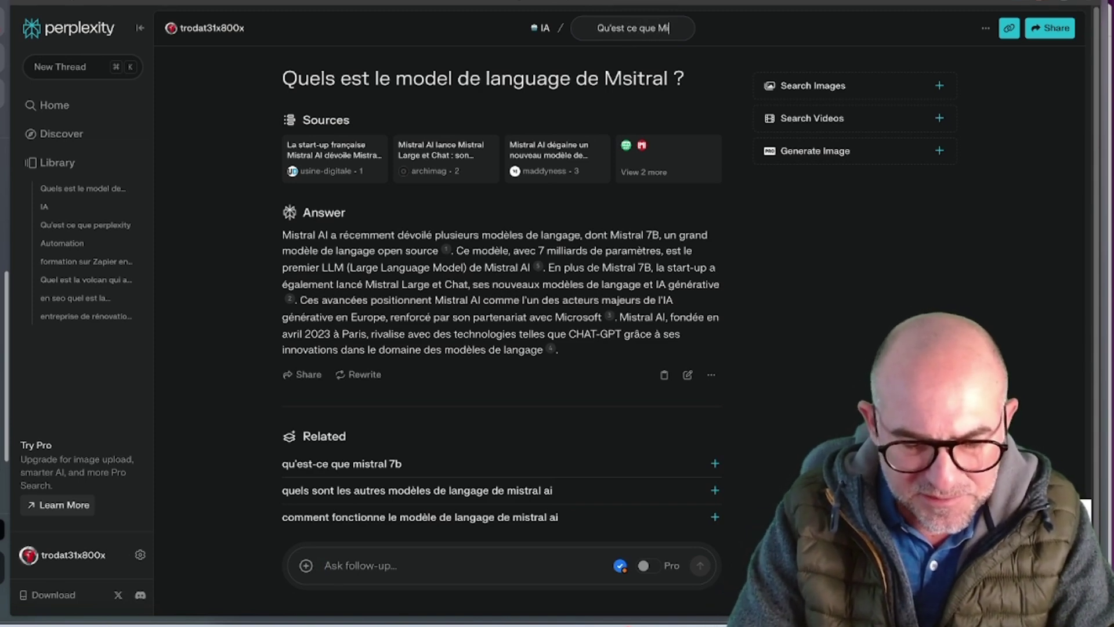
{"action": "type", "text": "stral"}
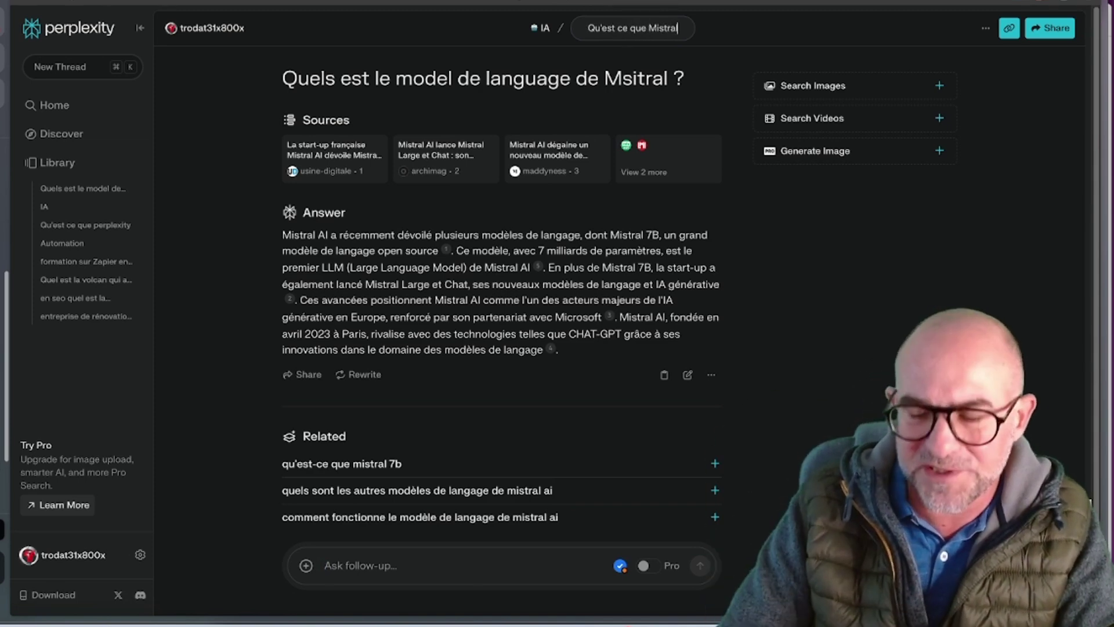
{"action": "left_click", "coordinate": [43, 165]}
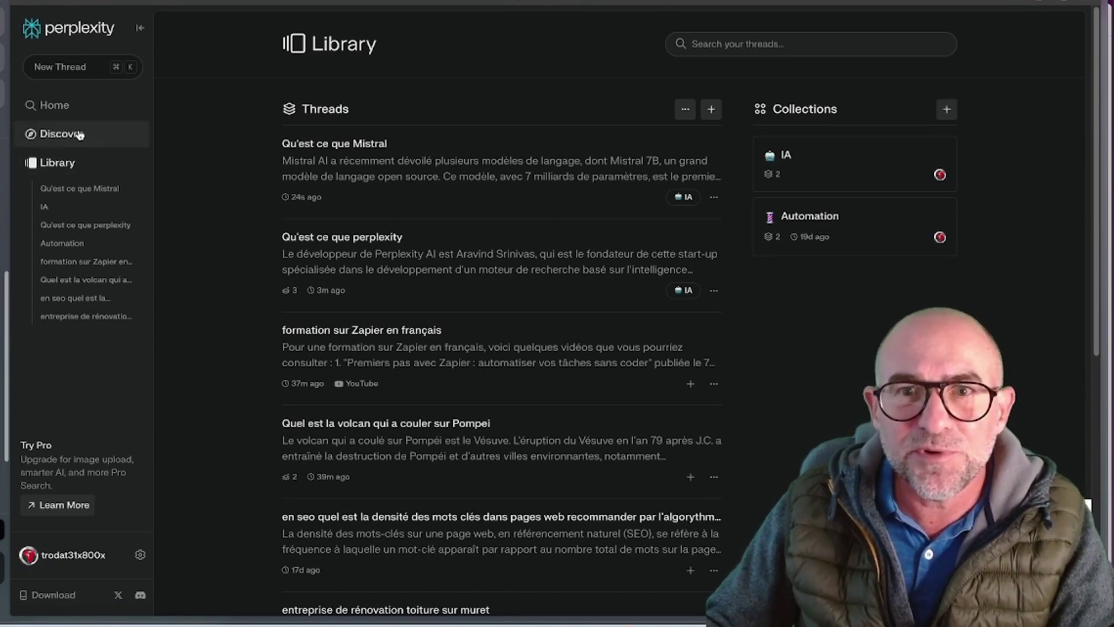
Step: Go to the home page and attach "A Studio for your Mind.pdf" from the Téléchargements folder to a new question
{"action": "left_click", "coordinate": [61, 111]}
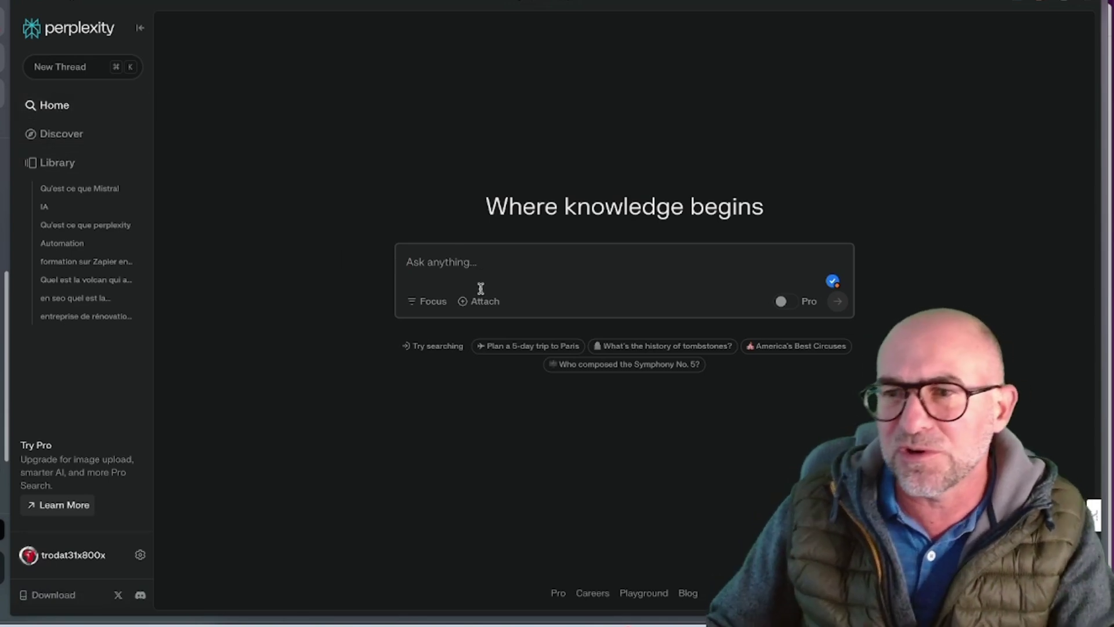
{"action": "left_click", "coordinate": [479, 302]}
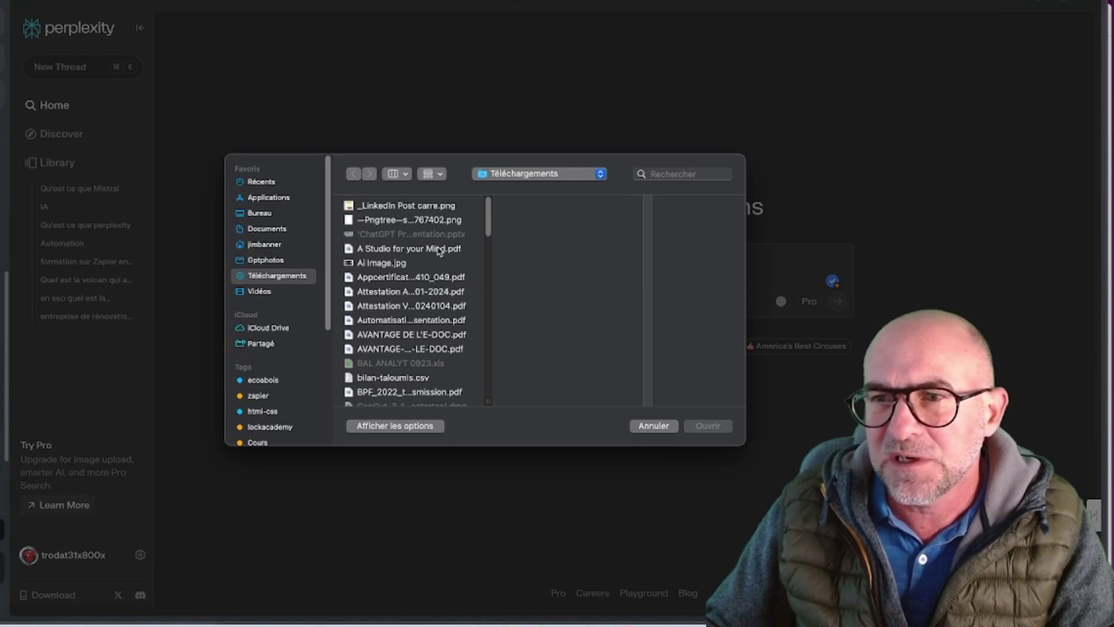
{"action": "left_click", "coordinate": [436, 248]}
{"action": "mouse_move", "coordinate": [601, 259]}
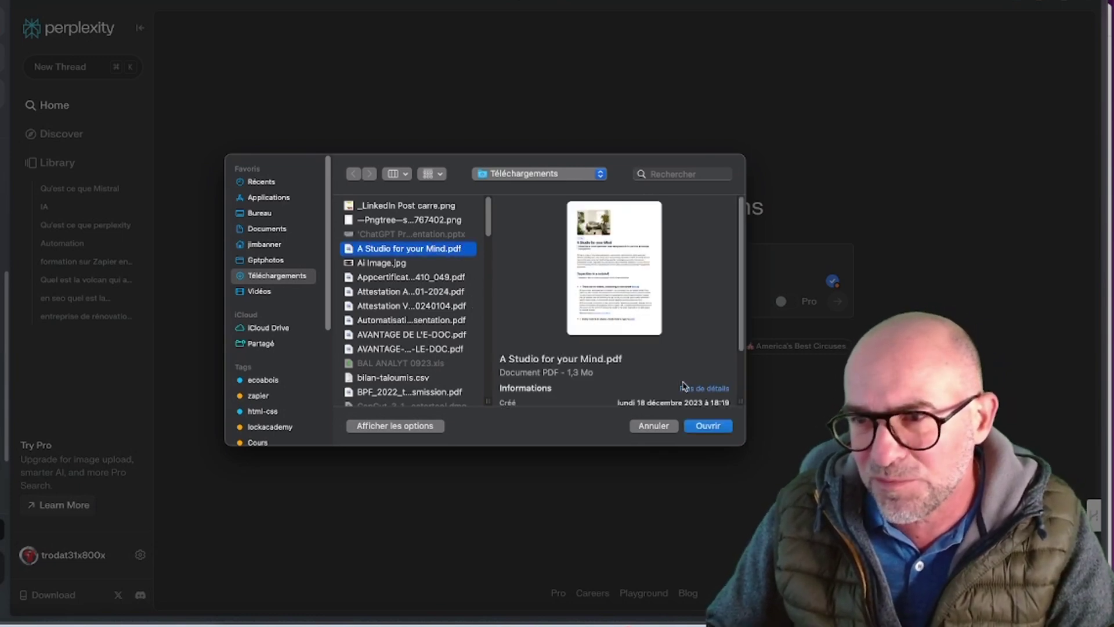
{"action": "left_click", "coordinate": [708, 425]}
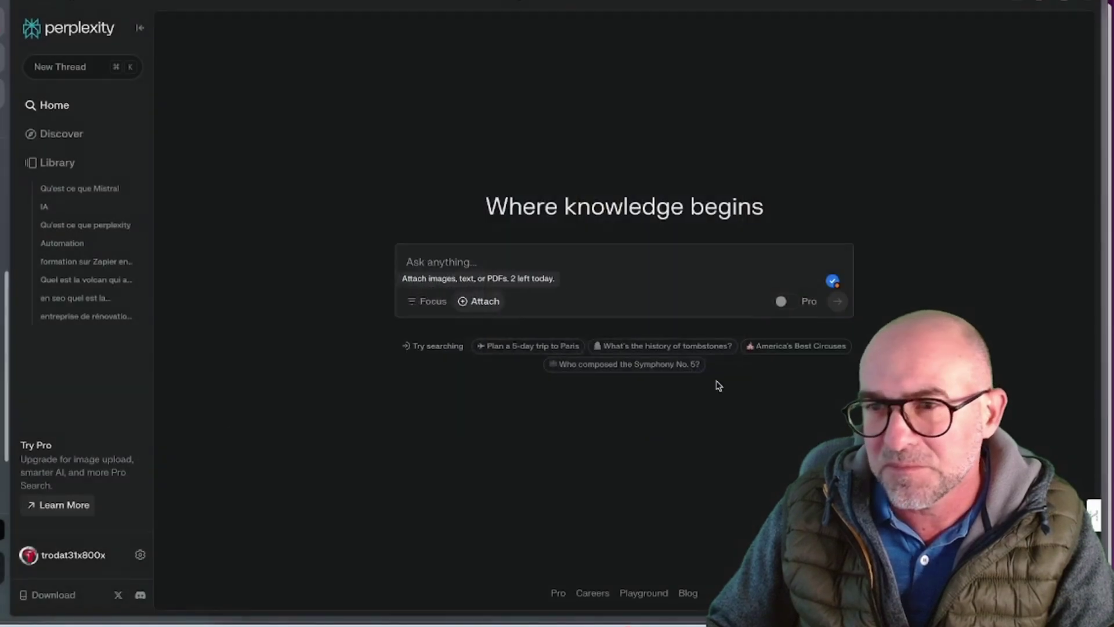
Step: Ask "Fais moi un résumé de ce document en me faisant ressortir les points clés" about the attached PDF and read the answer
{"action": "left_click", "coordinate": [490, 263]}
{"action": "type", "text": "D"}
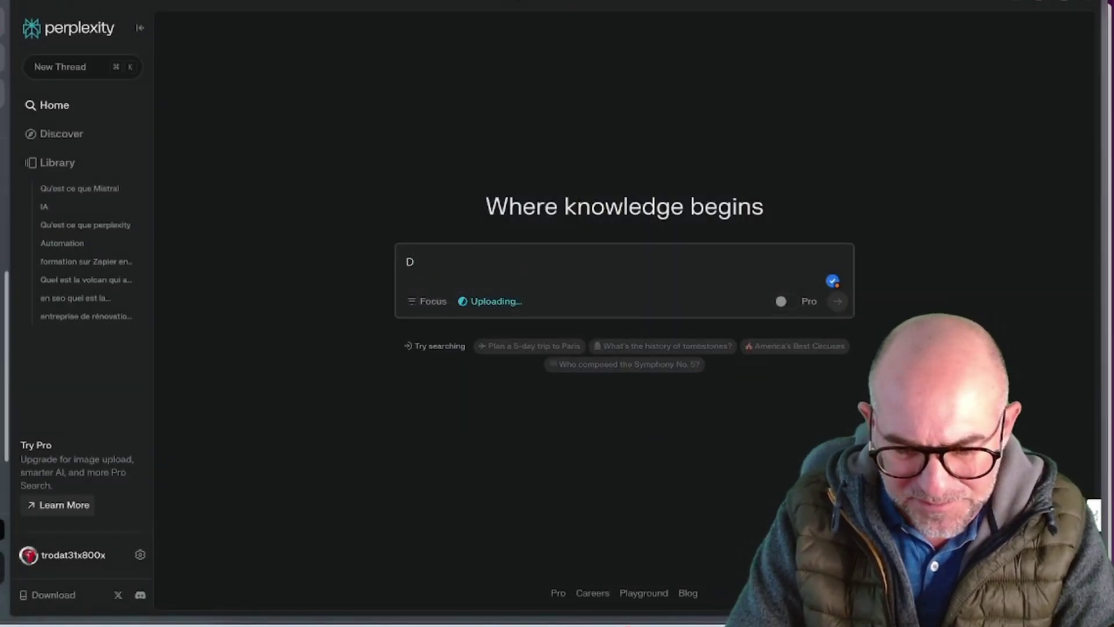
{"action": "key", "text": "BackSpace"}
{"action": "type", "text": "Fais moi un résum"}
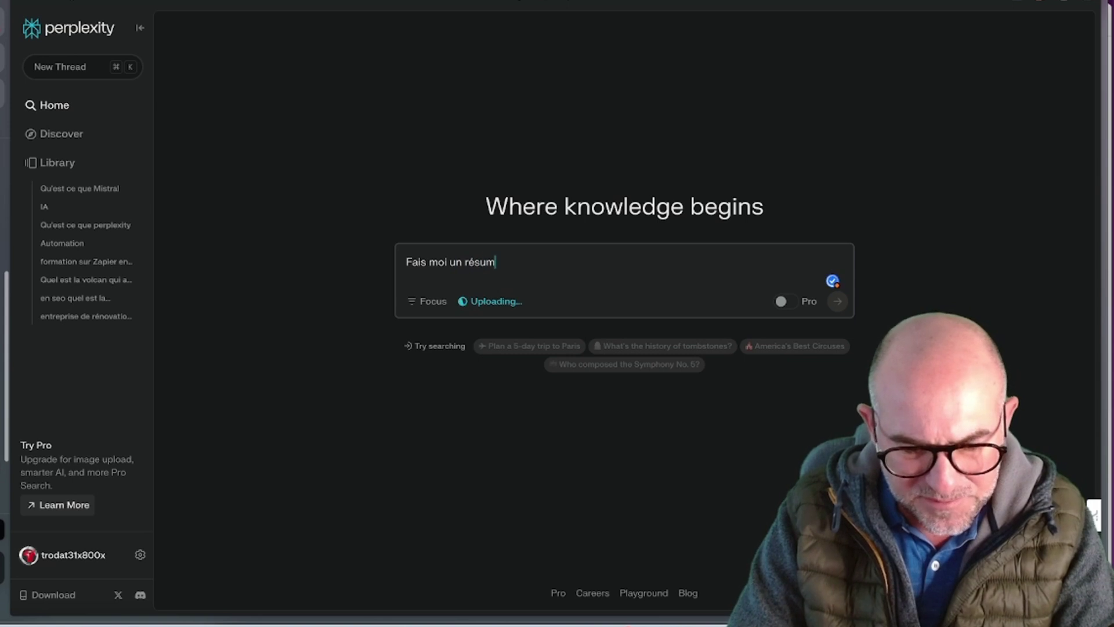
{"action": "type", "text": "é de c"}
{"action": "key", "text": "BackSpace"}
{"action": "type", "text": "ce document en me"}
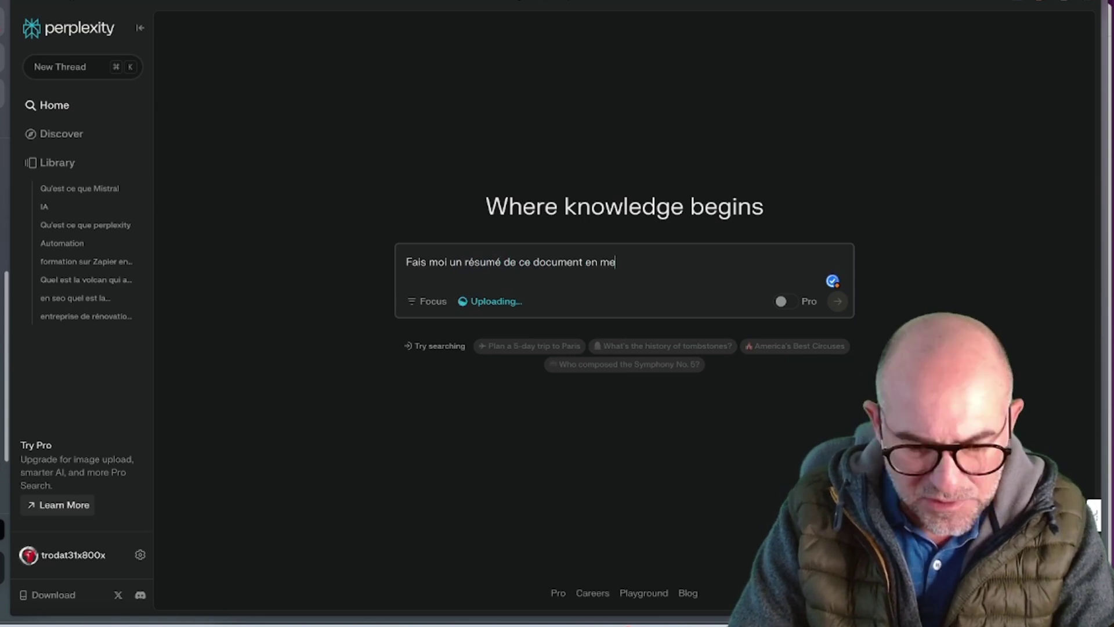
{"action": "type", "text": " faisant res"}
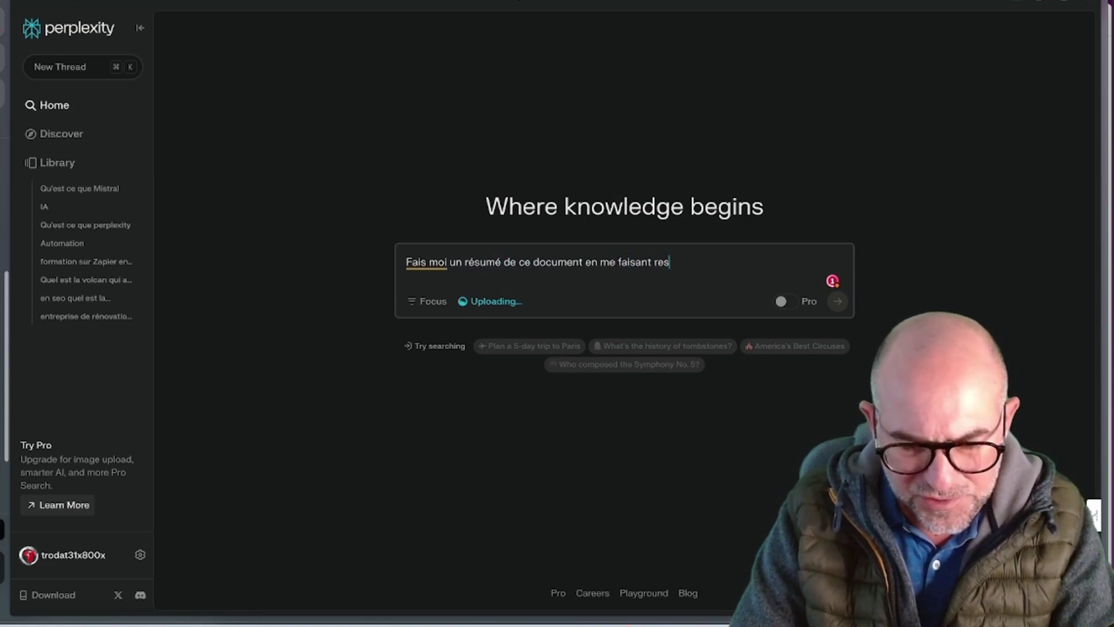
{"action": "type", "text": "sortir les po"}
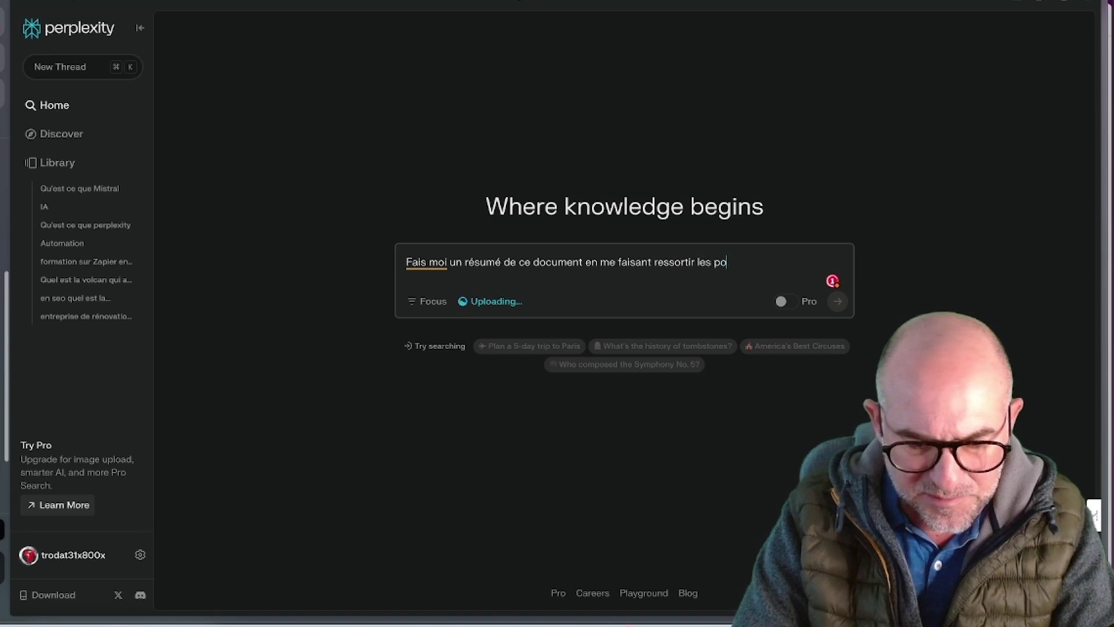
{"action": "type", "text": "ints clés"}
{"action": "key", "text": "Return"}
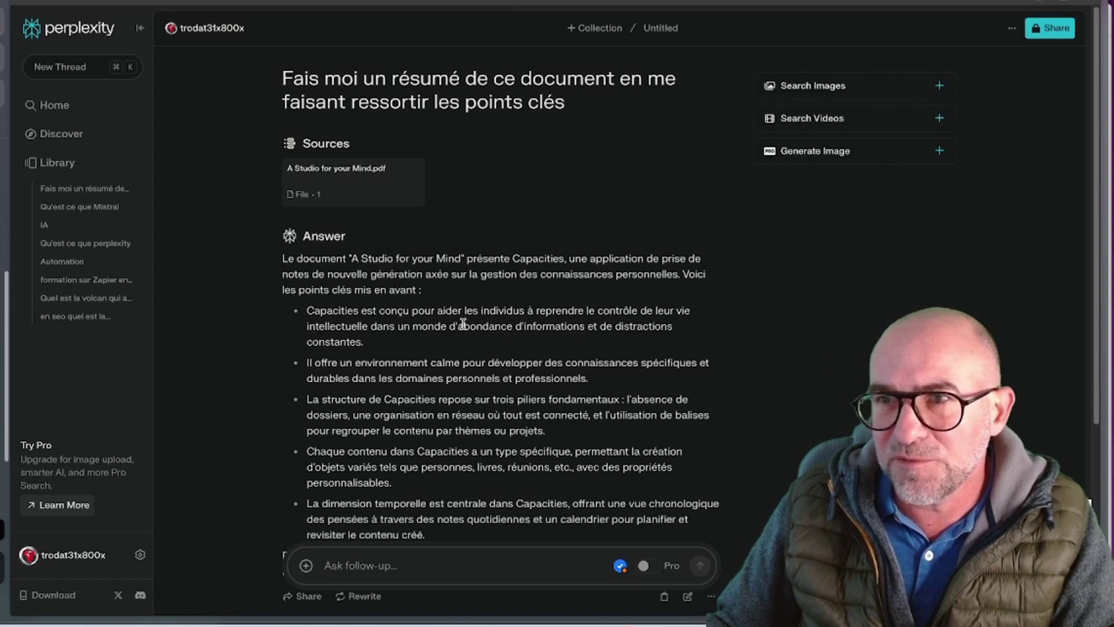
{"action": "scroll", "coordinate": [463, 323], "scroll_direction": "down", "scroll_amount": 3}
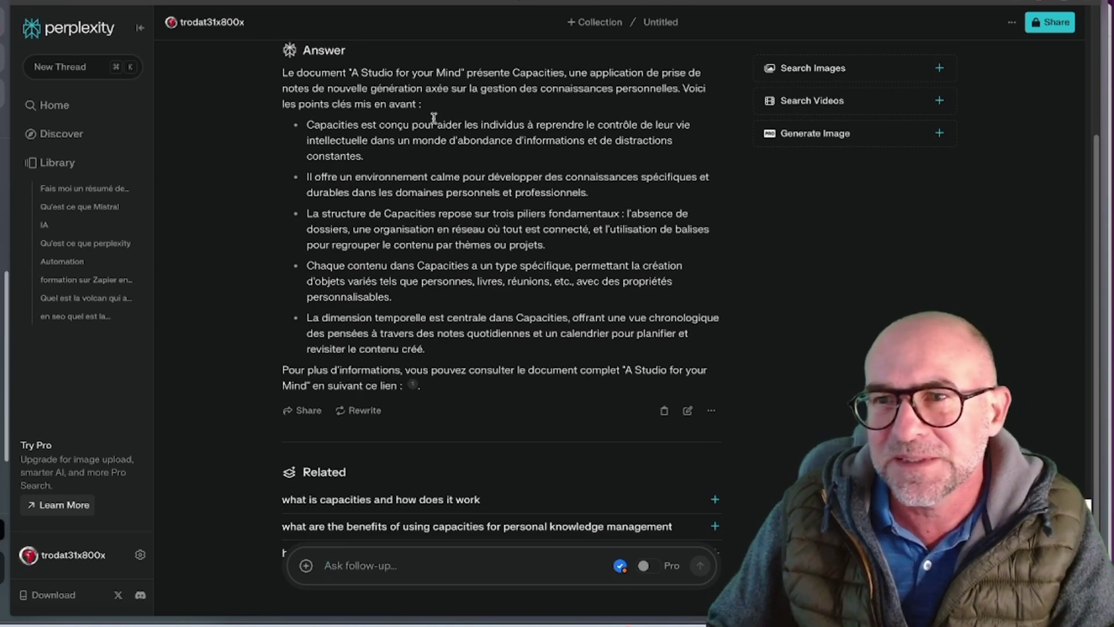
Step: Highlight and read the bulleted key points in the PDF summary, through to the related questions
{"action": "left_click_drag", "start_coordinate": [308, 126], "coordinate": [468, 347]}
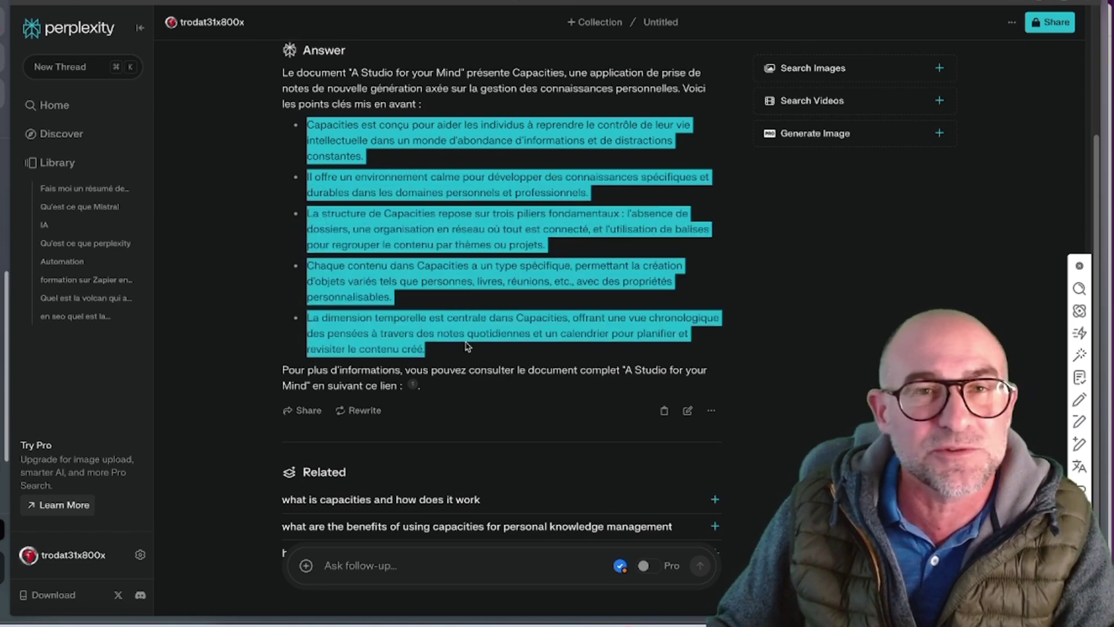
{"action": "left_click", "coordinate": [495, 328]}
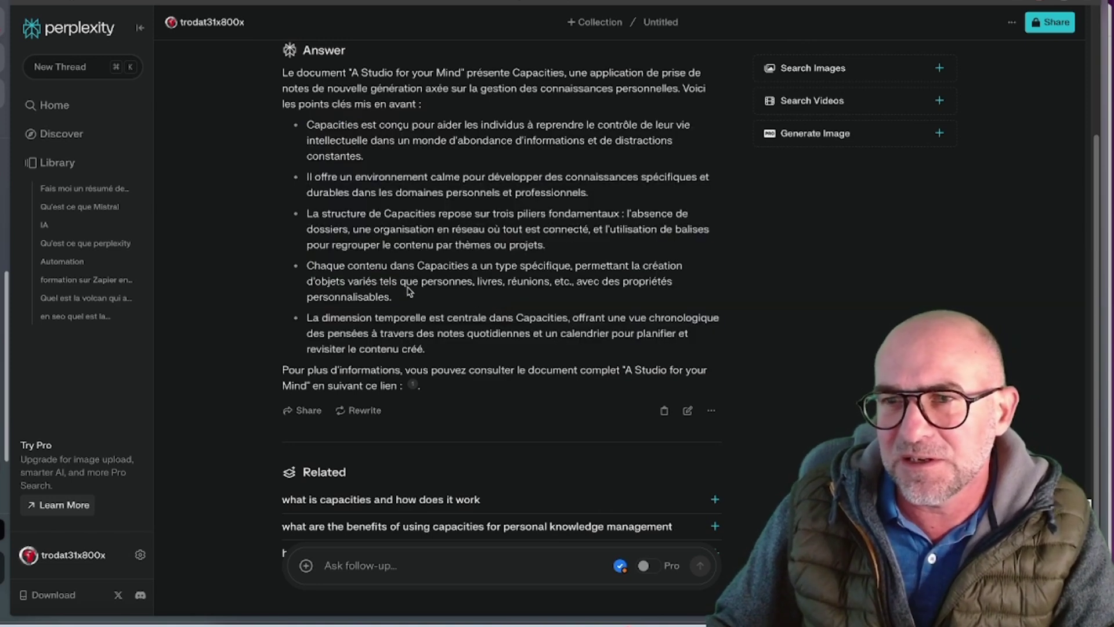
{"action": "left_click_drag", "start_coordinate": [308, 180], "coordinate": [387, 216]}
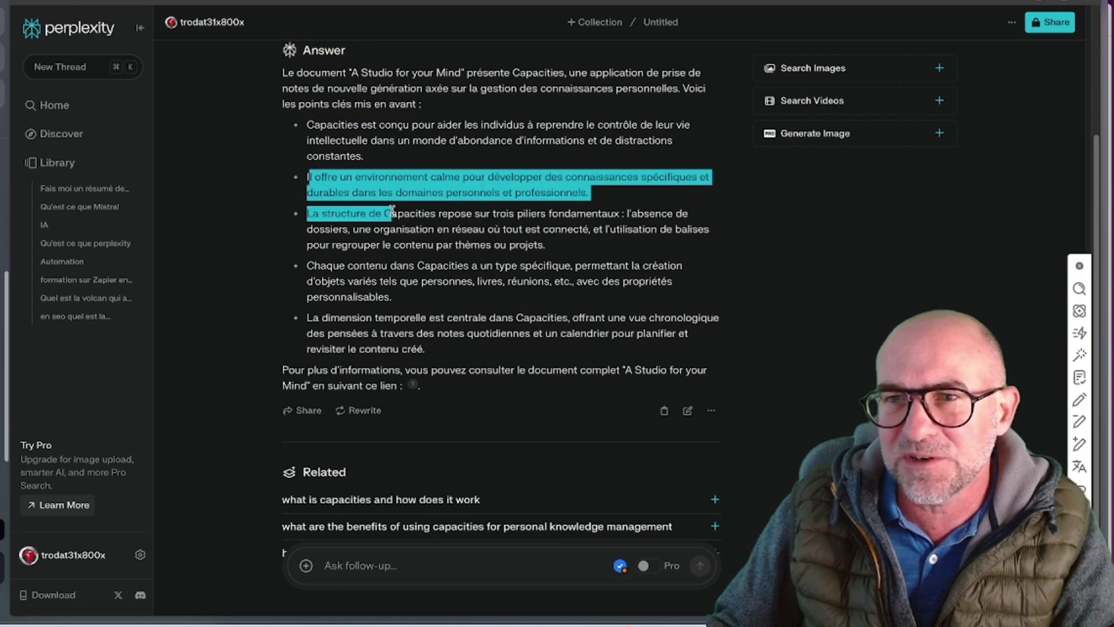
{"action": "left_click", "coordinate": [380, 259]}
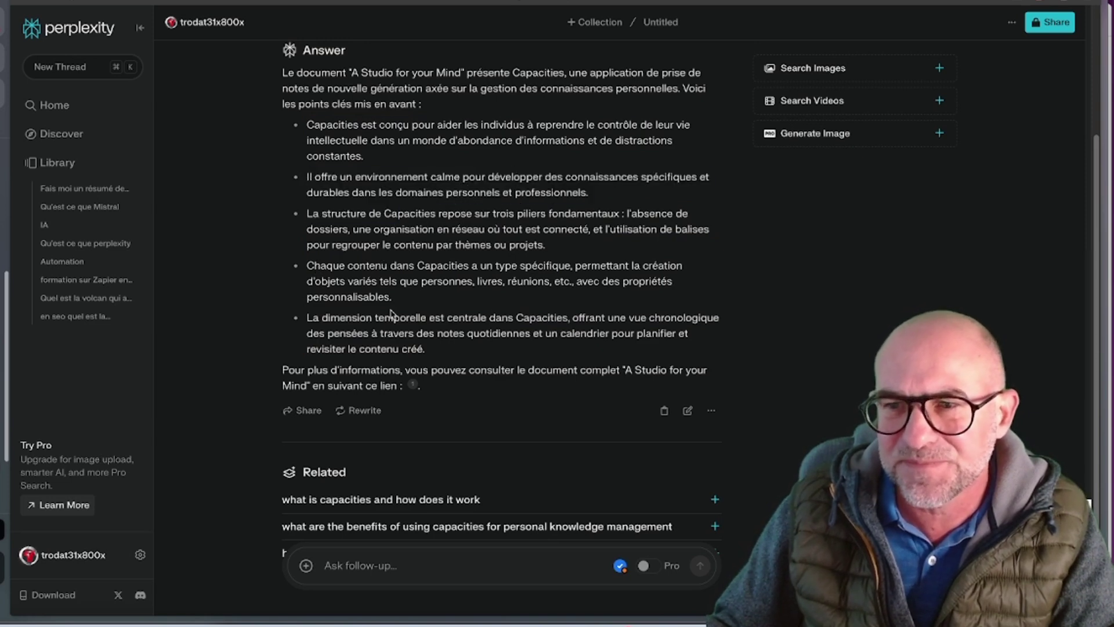
{"action": "scroll", "coordinate": [409, 343], "scroll_direction": "down", "scroll_amount": 2}
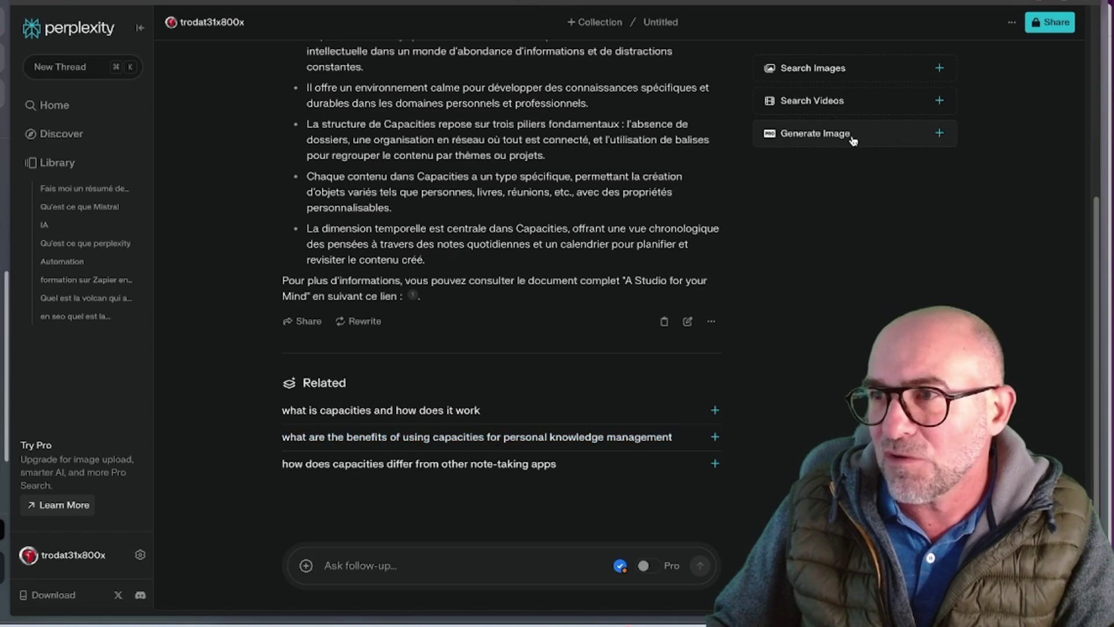
Step: Try Generate Image on the summary, dismiss the Pro offer, and enable Pro Search for the follow-up question
{"action": "left_click", "coordinate": [904, 140]}
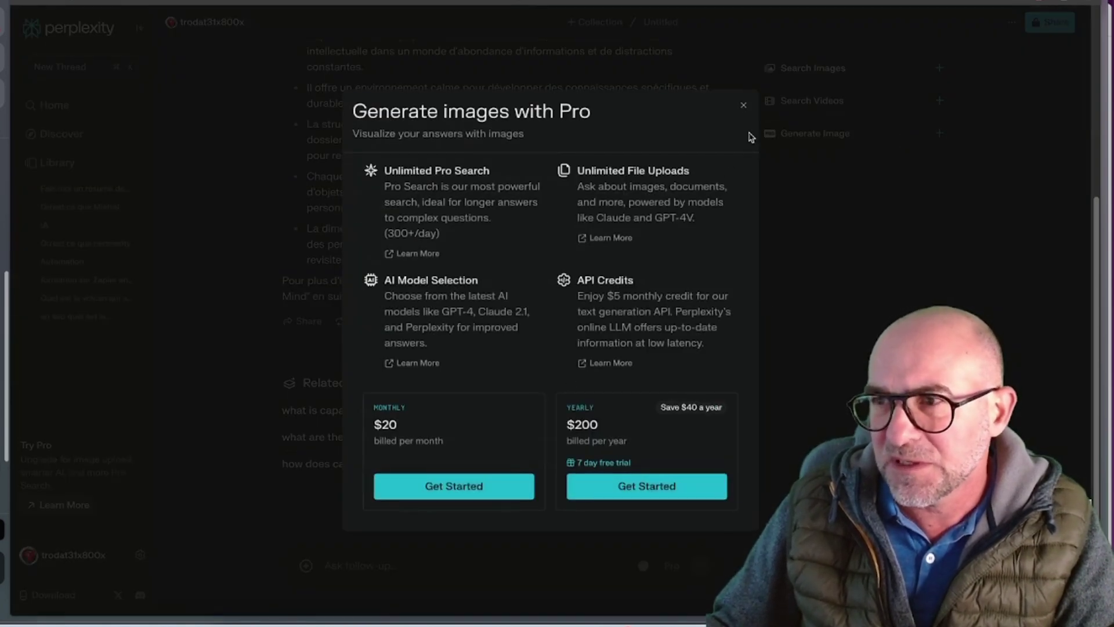
{"action": "left_click", "coordinate": [743, 105]}
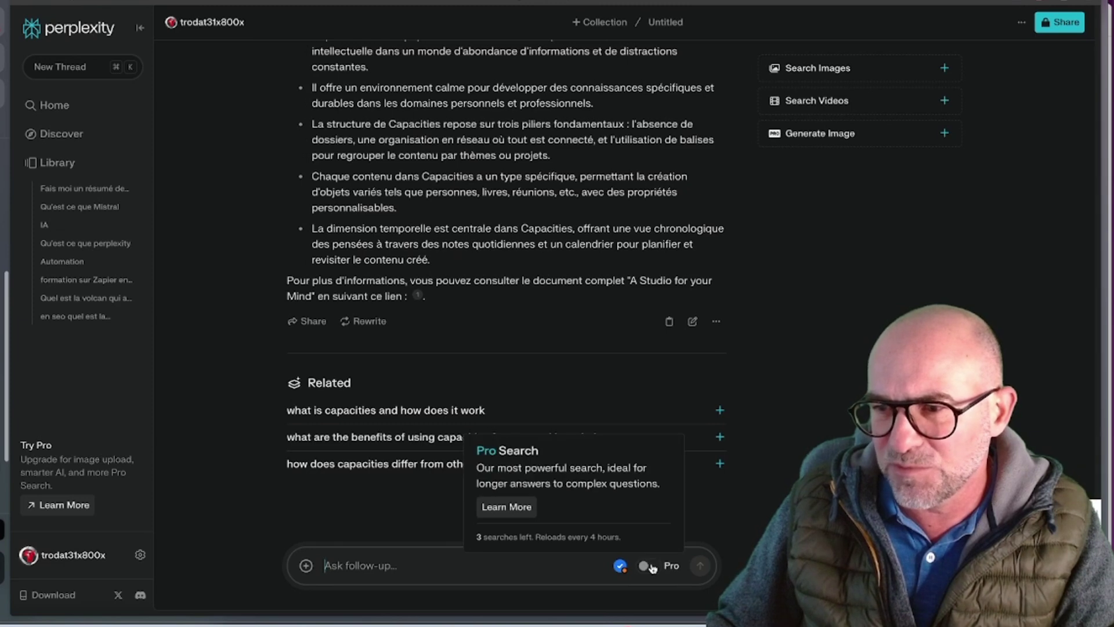
{"action": "left_click", "coordinate": [653, 567]}
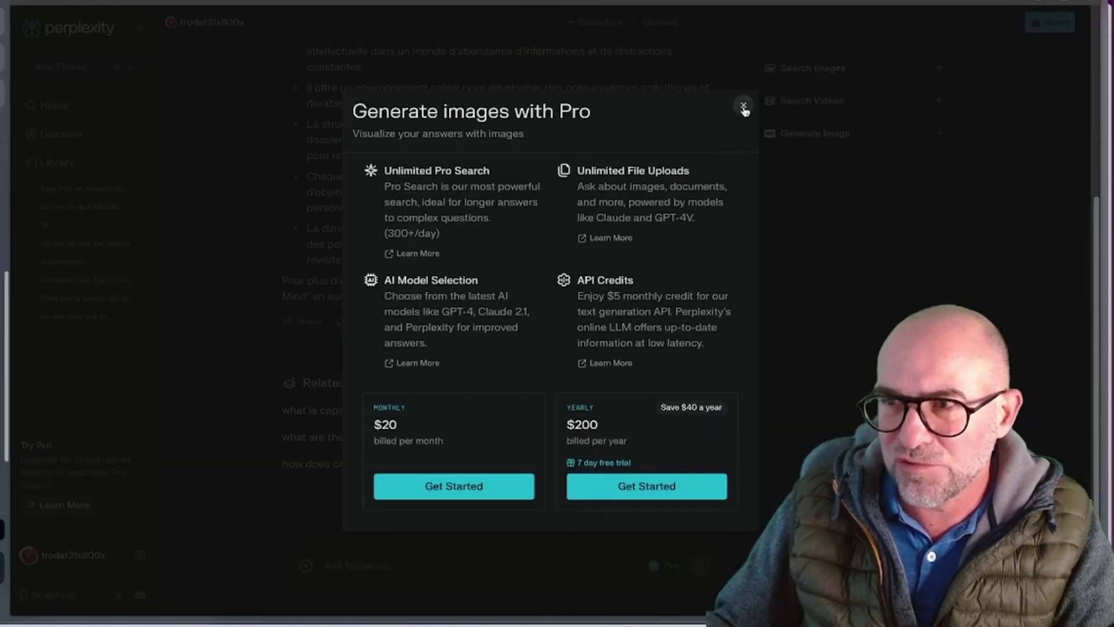
{"action": "left_click", "coordinate": [743, 106]}
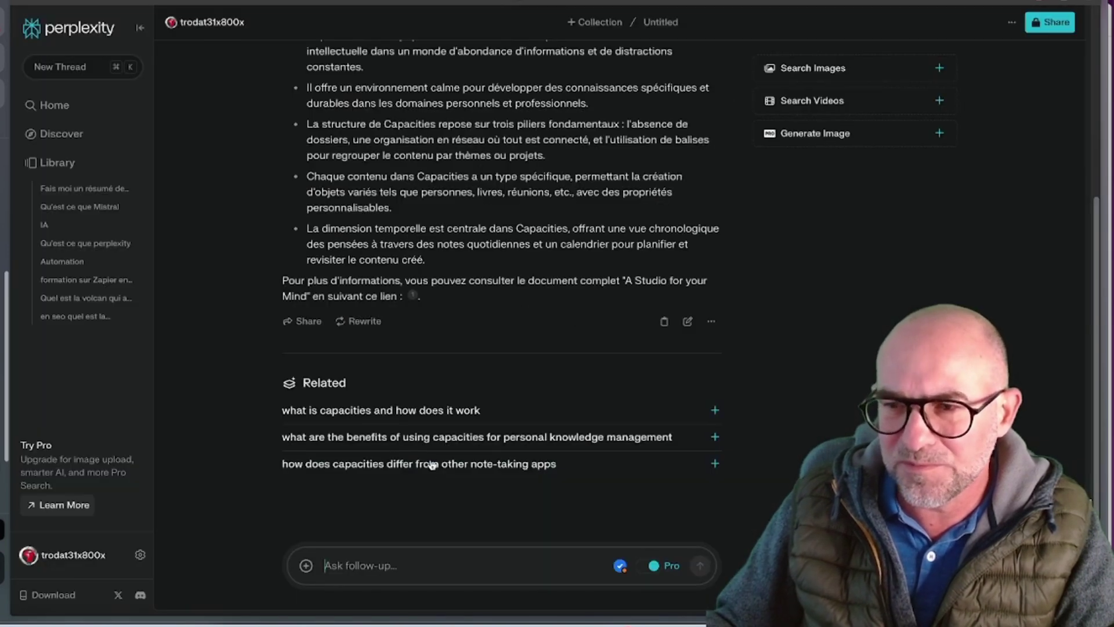
Step: Ask the follow-up "generatye image" with Pro Search and read the answer
{"action": "left_click", "coordinate": [400, 564]}
{"action": "type", "text": "ge"}
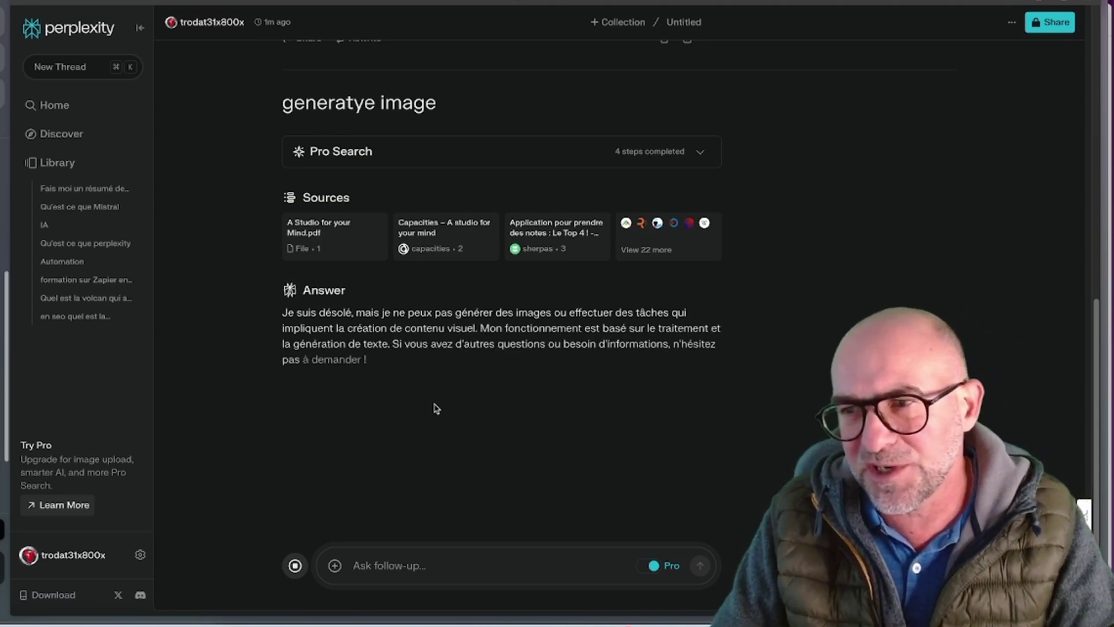
{"action": "scroll", "coordinate": [435, 400], "scroll_direction": "down", "scroll_amount": 1}
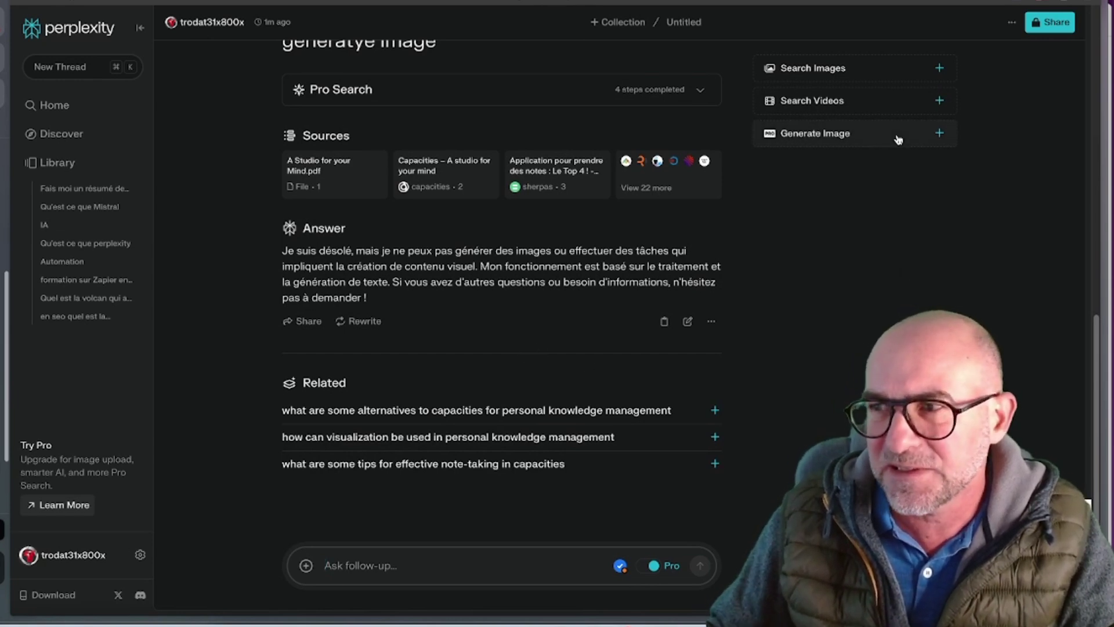
Step: Try Generate Image again, dismiss the Pro offer, and search videos and images for the "generatye image" answer
{"action": "left_click", "coordinate": [922, 137]}
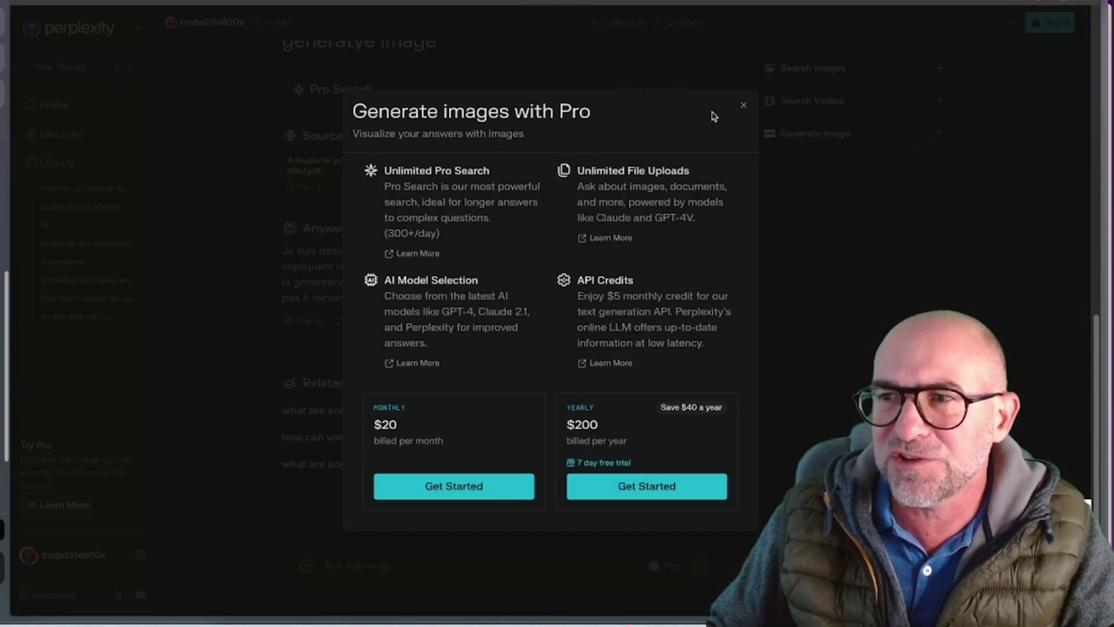
{"action": "left_click", "coordinate": [743, 108]}
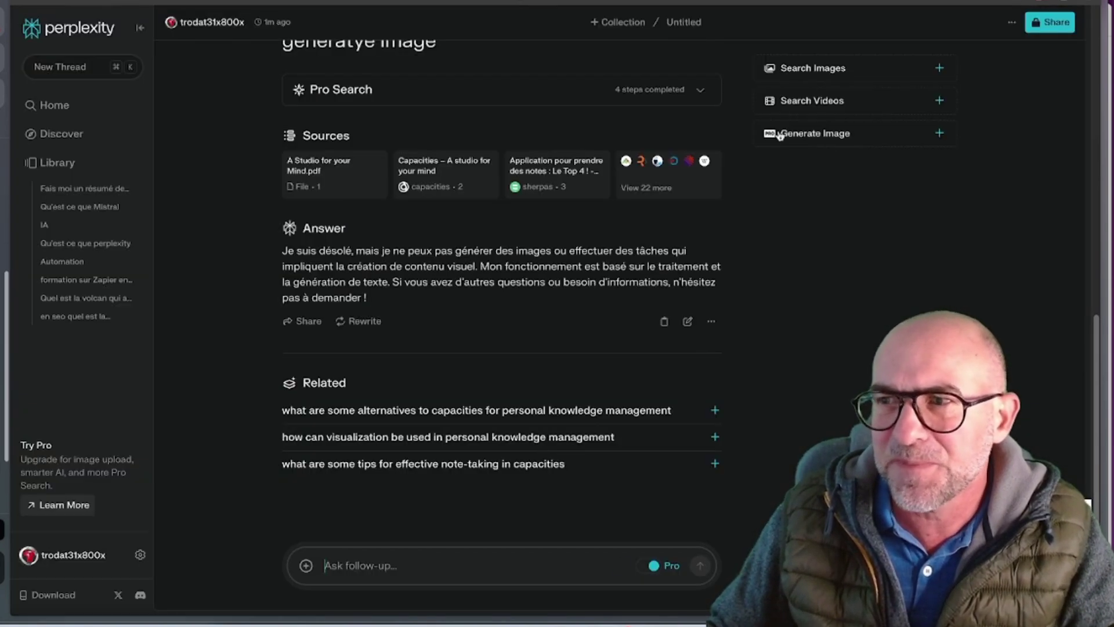
{"action": "left_click", "coordinate": [886, 111]}
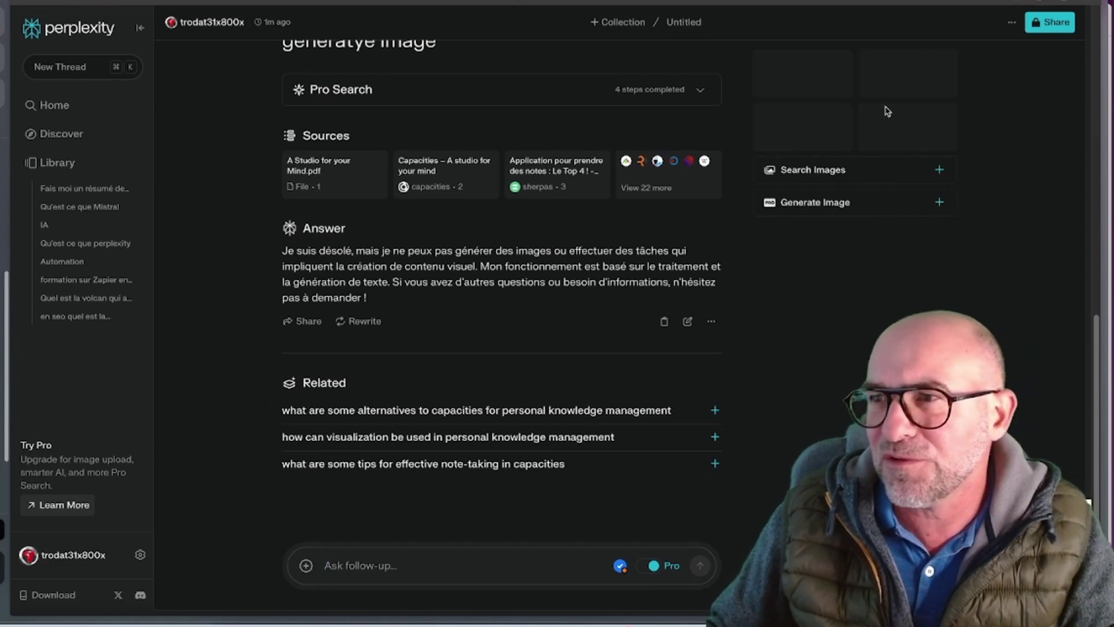
{"action": "left_click", "coordinate": [865, 183]}
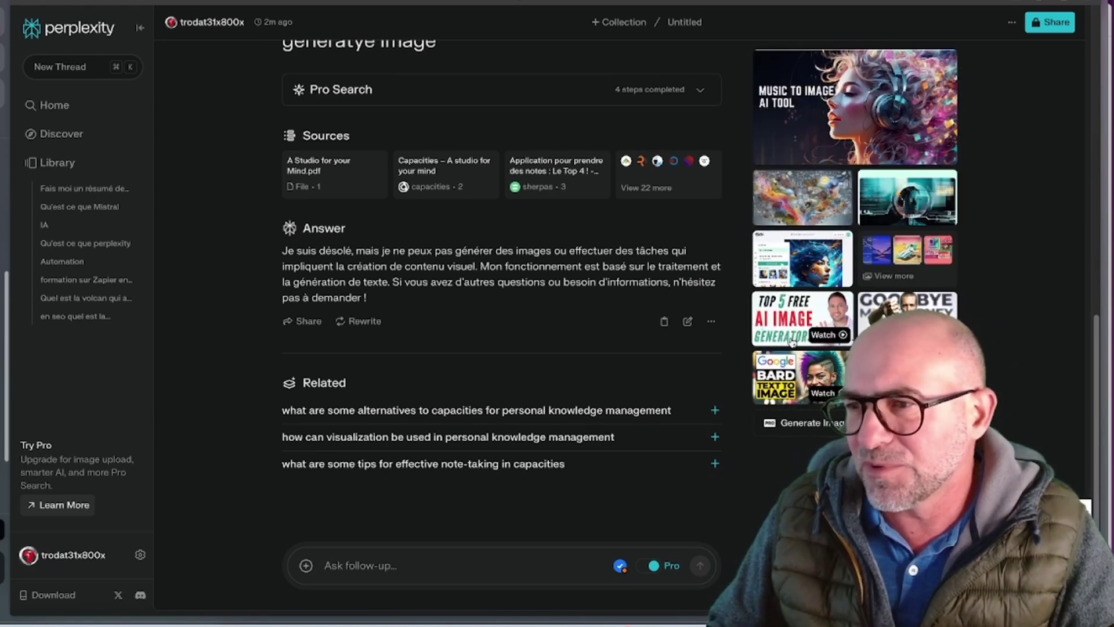
Step: Review the "generatye image" question and its media results, and go back up to the PDF summary
{"action": "scroll", "coordinate": [795, 342], "scroll_direction": "up", "scroll_amount": 1}
{"action": "scroll", "coordinate": [795, 340], "scroll_direction": "up", "scroll_amount": 5}
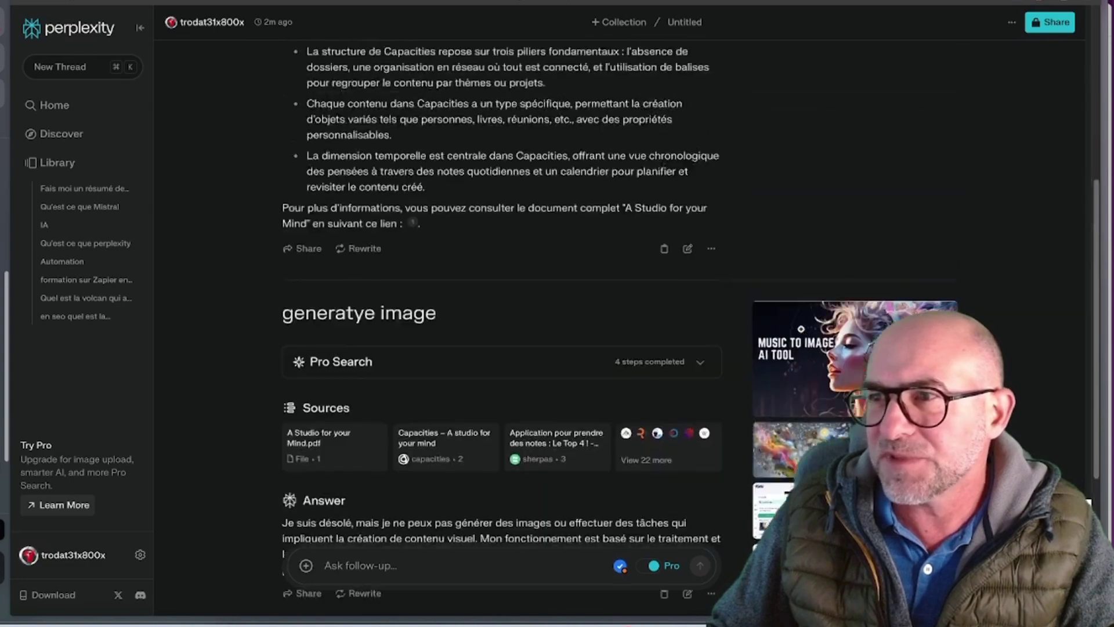
{"action": "scroll", "coordinate": [801, 336], "scroll_direction": "down", "scroll_amount": 5}
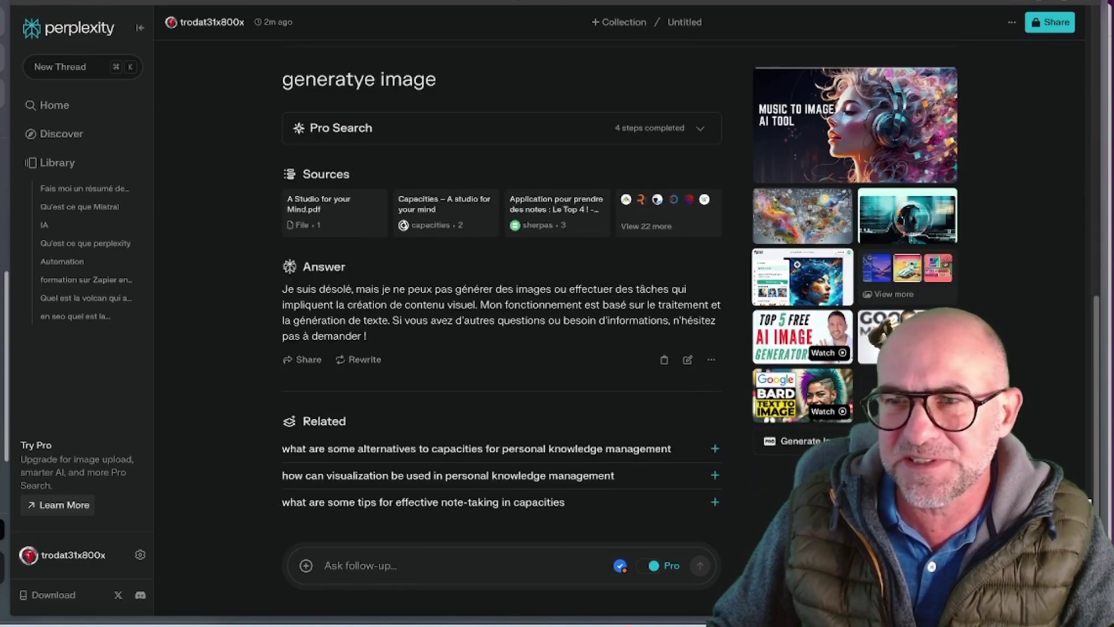
{"action": "scroll", "coordinate": [797, 265], "scroll_direction": "up", "scroll_amount": 5}
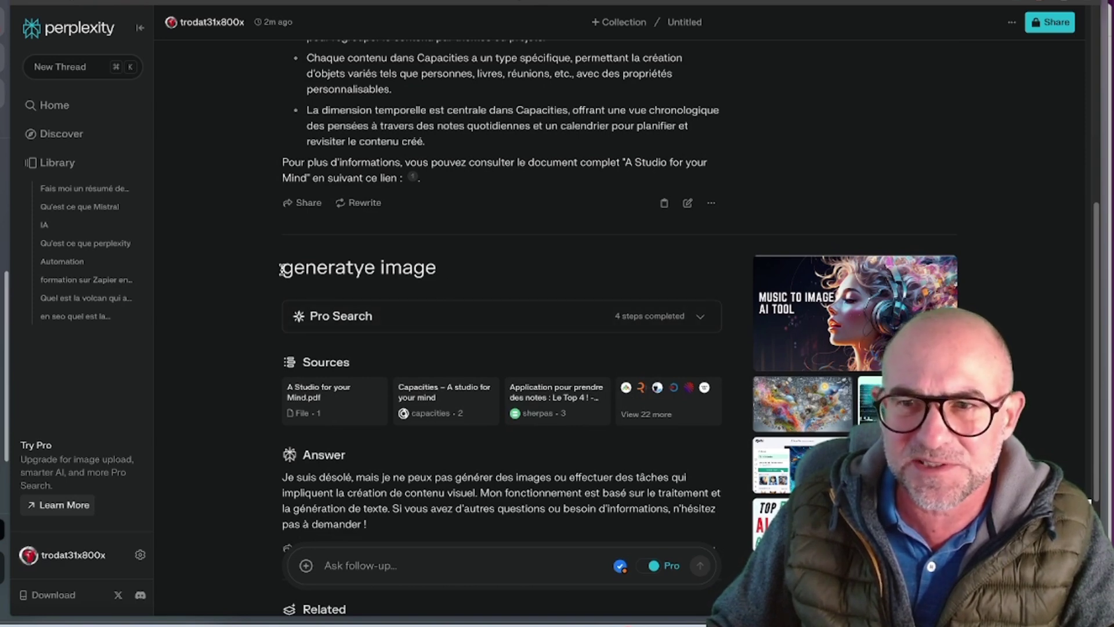
{"action": "left_click_drag", "start_coordinate": [287, 268], "coordinate": [346, 268]}
{"action": "left_click", "coordinate": [453, 270]}
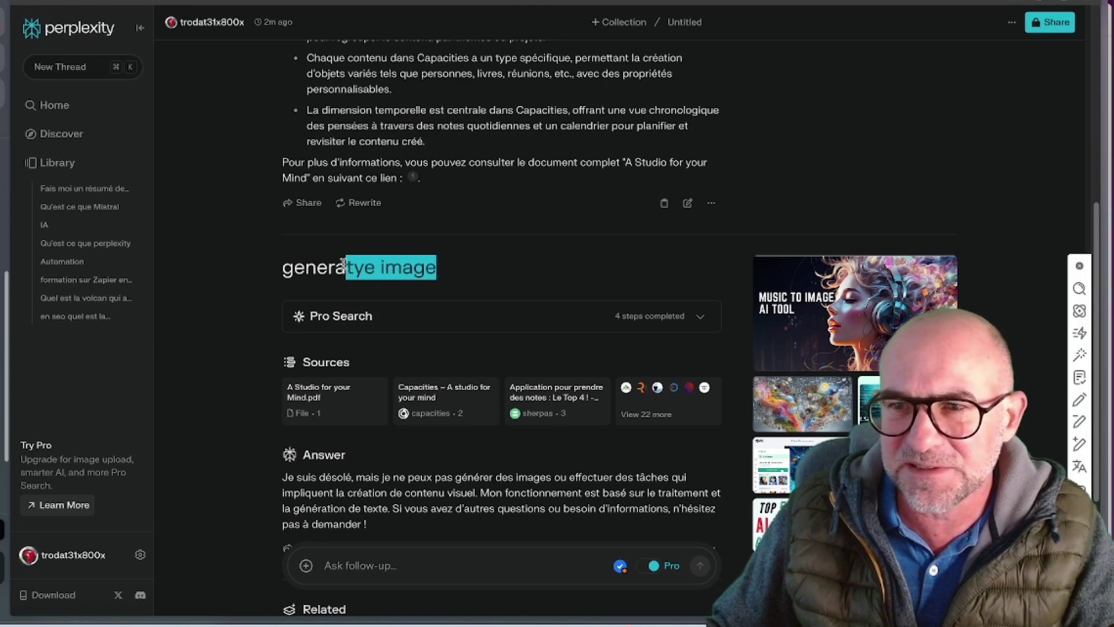
{"action": "scroll", "coordinate": [402, 314], "scroll_direction": "up", "scroll_amount": 6}
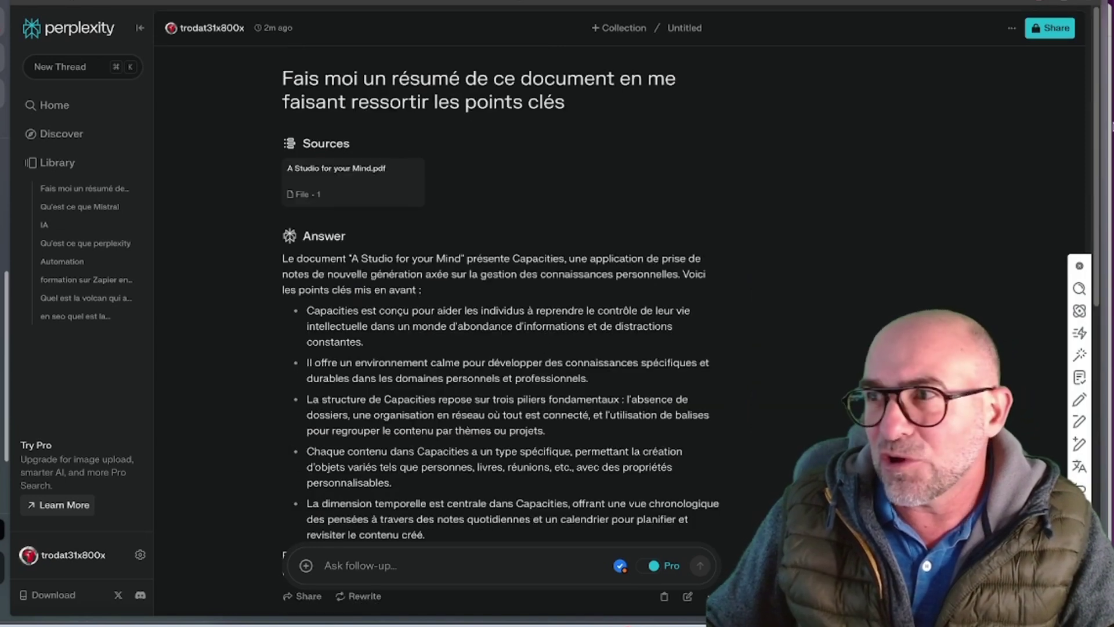
Step: Check the thread's extra options and make the PDF summary thread shareable with anyone who has the link
{"action": "left_click", "coordinate": [1011, 28]}
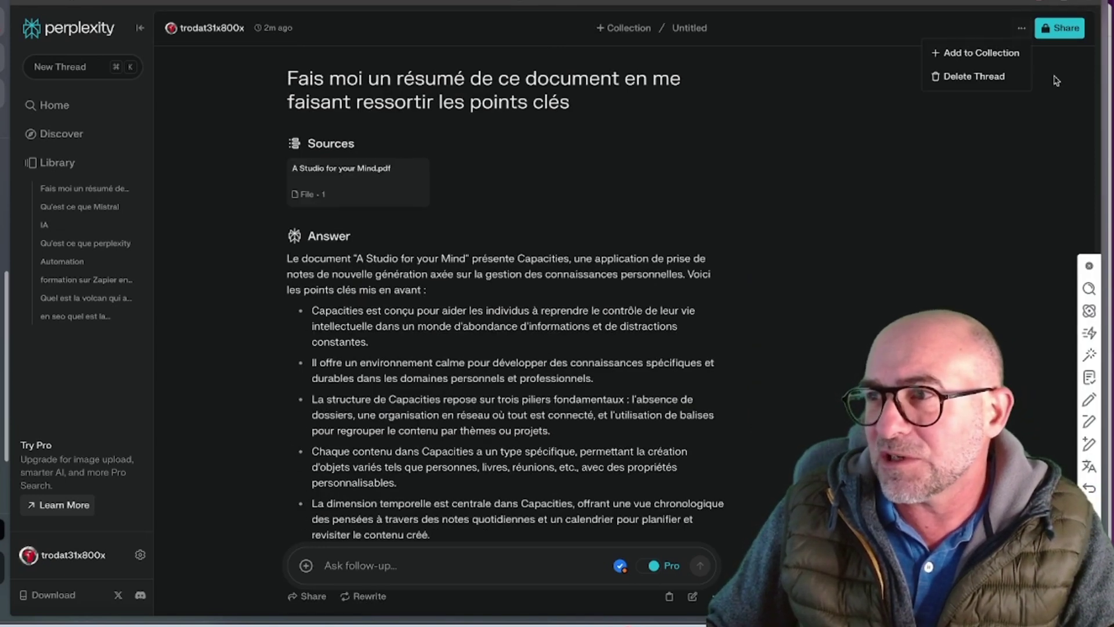
{"action": "left_click", "coordinate": [1057, 47]}
{"action": "left_click", "coordinate": [1050, 28]}
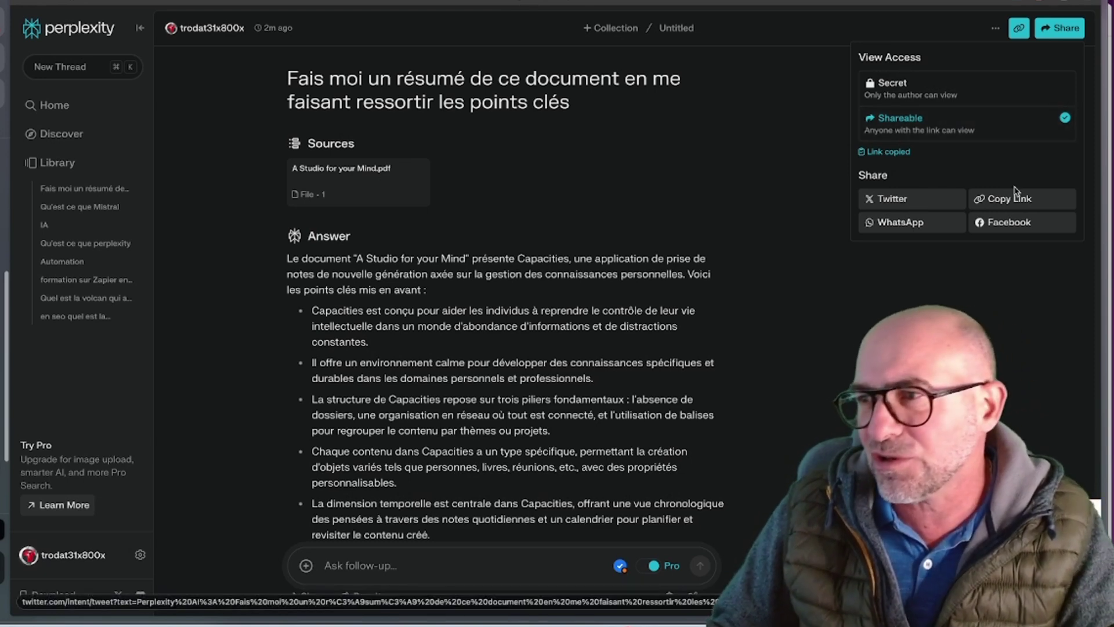
{"action": "left_click", "coordinate": [829, 303]}
{"action": "scroll", "coordinate": [692, 308], "scroll_direction": "down", "scroll_amount": 8}
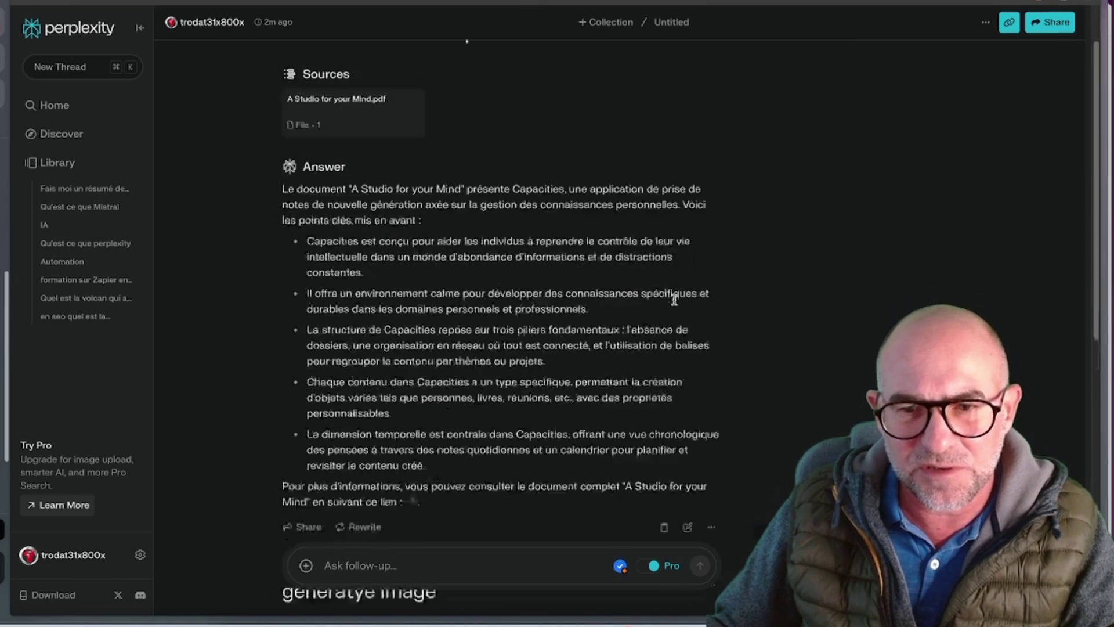
{"action": "scroll", "coordinate": [642, 298], "scroll_direction": "up", "scroll_amount": 8}
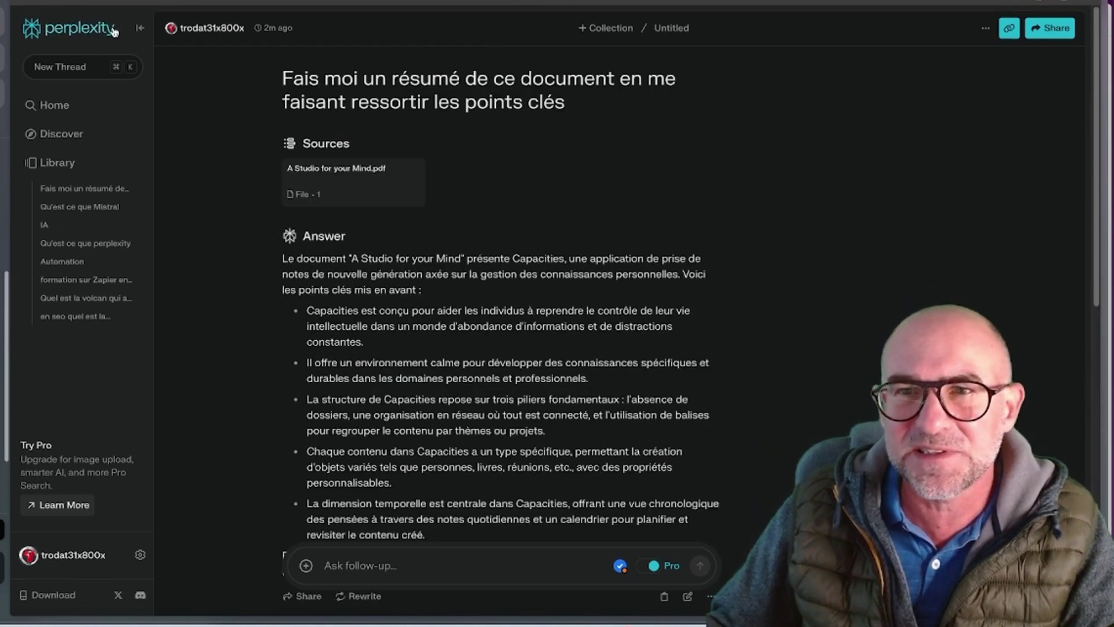
Step: Collapse the sidebar and ask "Donne moi un tuto sur zapier en français" from the home page with the YouTube focus
{"action": "left_click", "coordinate": [140, 28]}
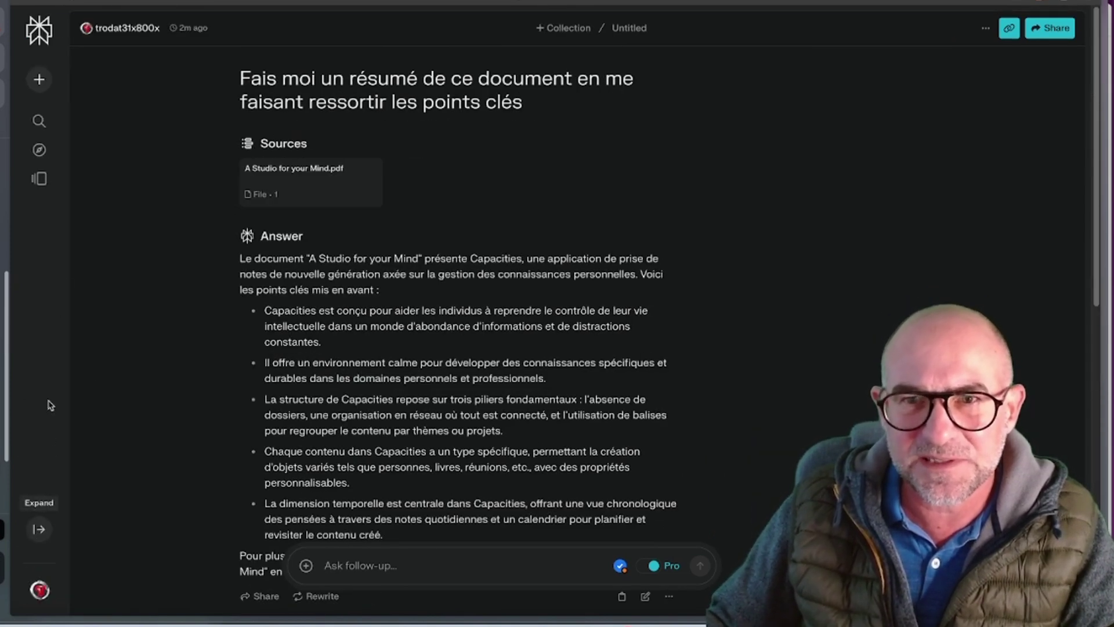
{"action": "left_click", "coordinate": [39, 121]}
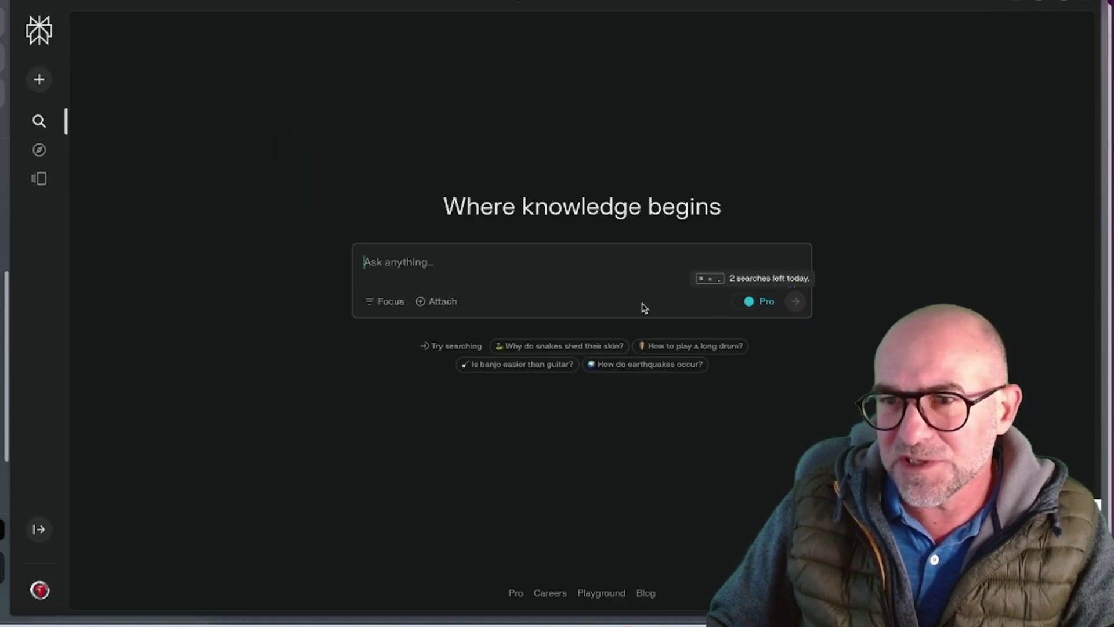
{"action": "left_click", "coordinate": [394, 301]}
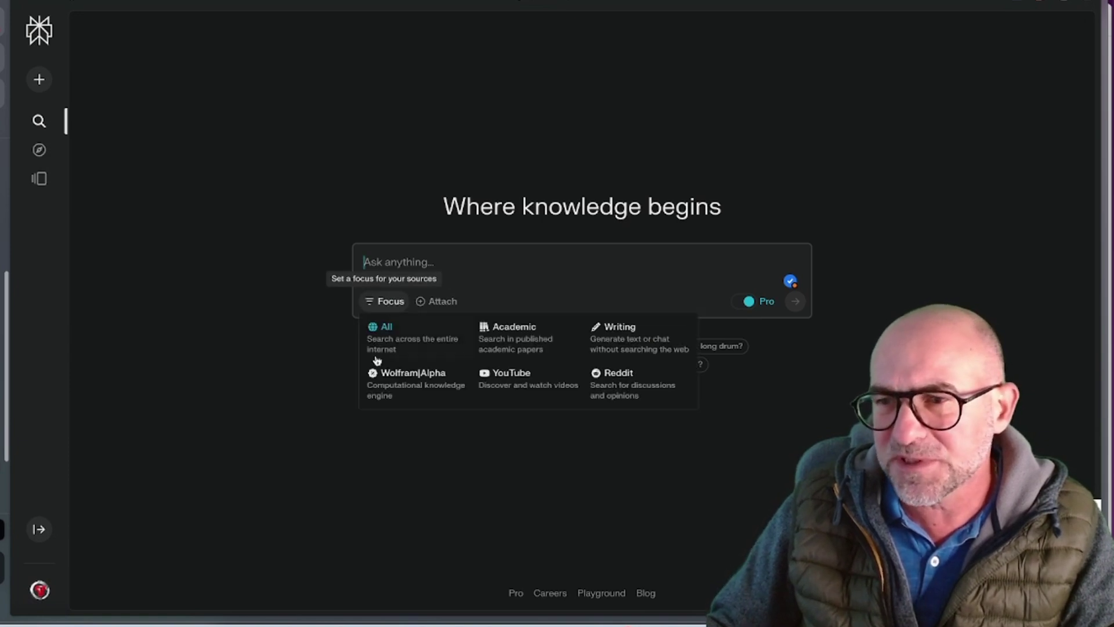
{"action": "left_click", "coordinate": [530, 389]}
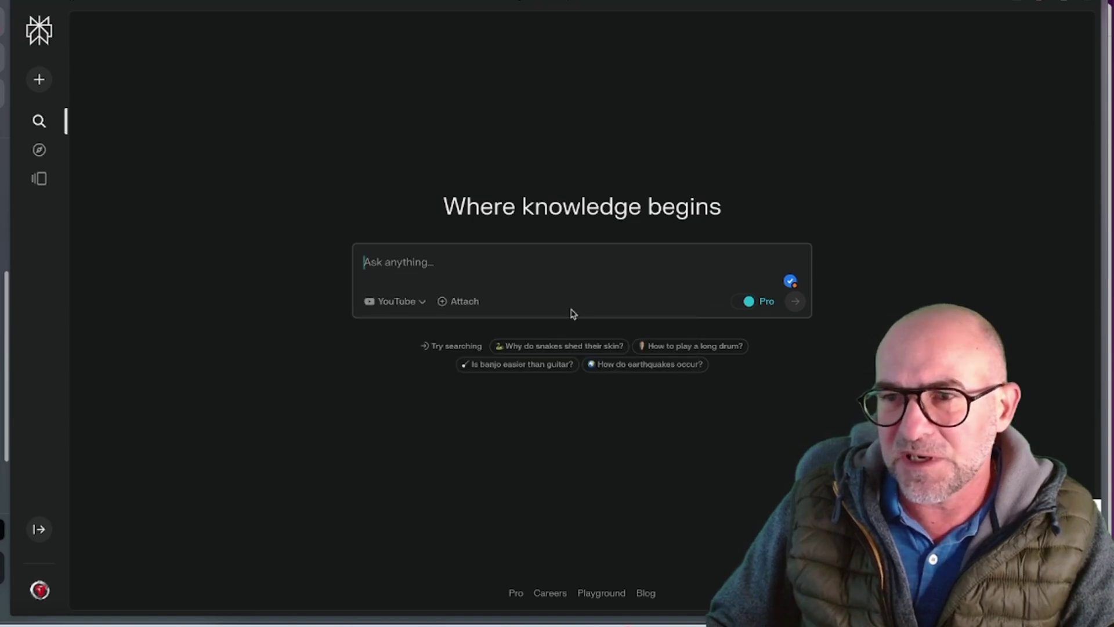
{"action": "left_click", "coordinate": [503, 273]}
{"action": "type", "text": "Donne moi un tuto sur"}
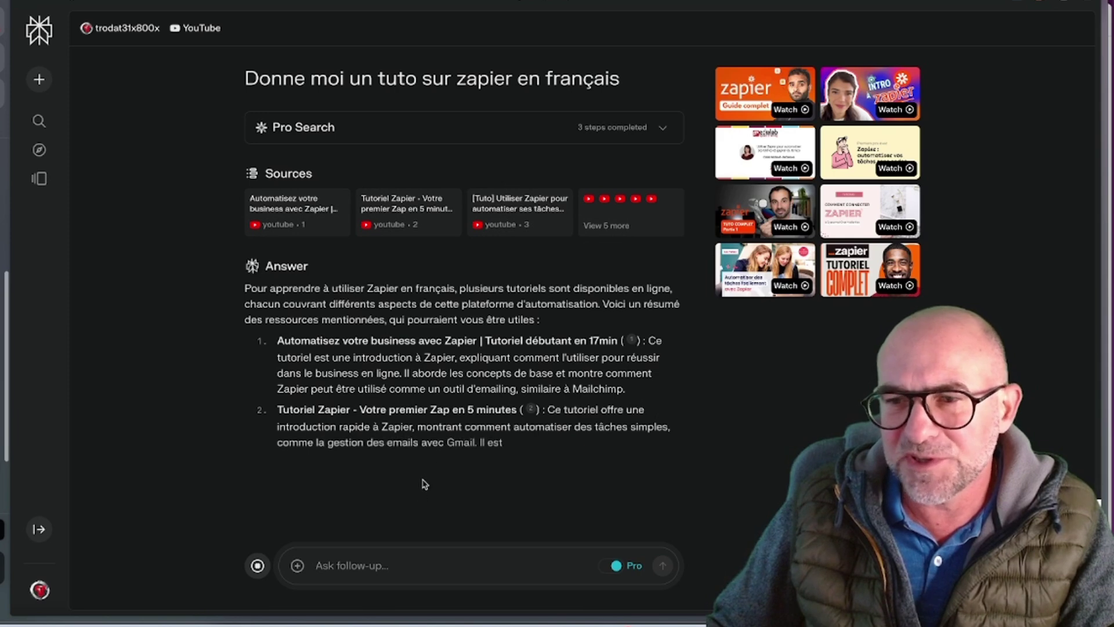
Step: Write the follow-up "quel est la vidéo la plus pertinante pour un débutant" without sending it
{"action": "left_click", "coordinate": [399, 556]}
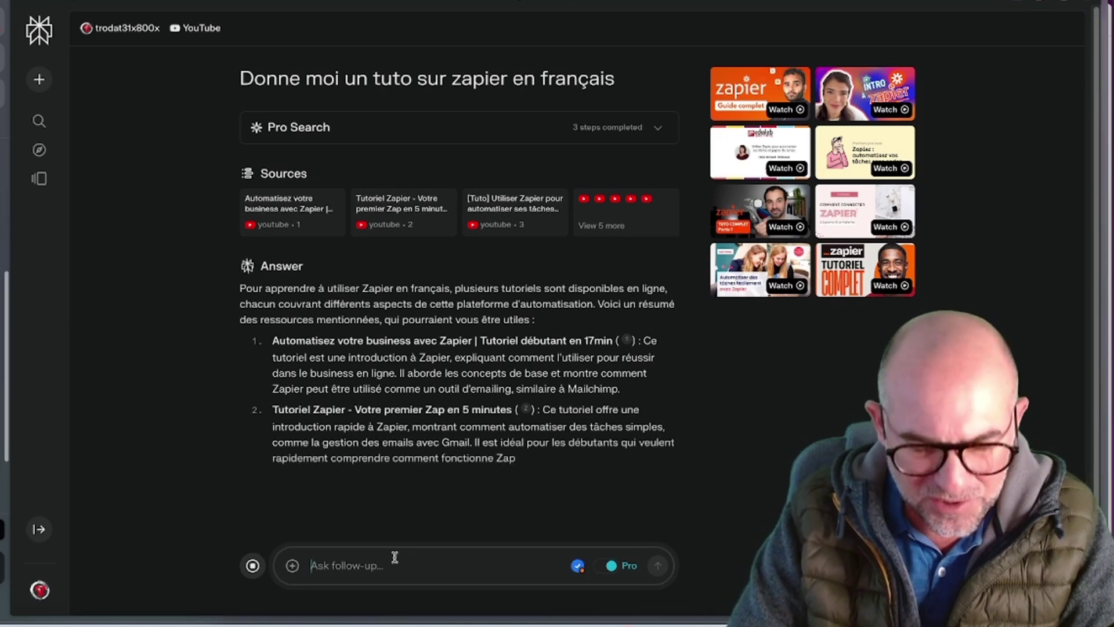
{"action": "type", "text": "quel est la plus pertinante pour un d"}
{"action": "type", "text": "ébutant"}
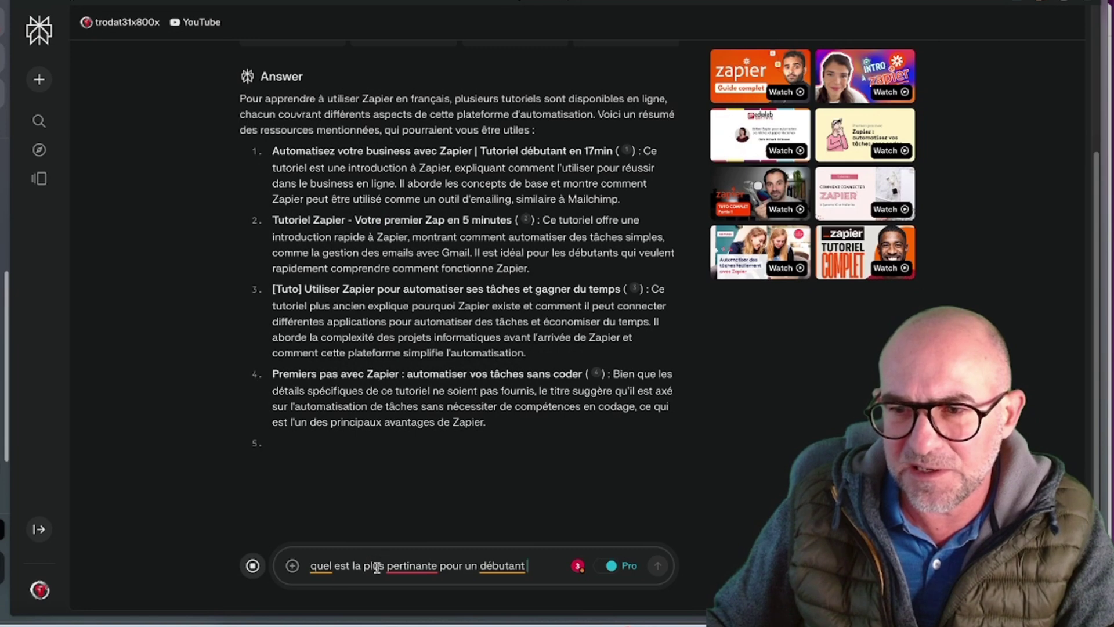
{"action": "left_click", "coordinate": [360, 569]}
{"action": "type", "text": "vidéo la"}
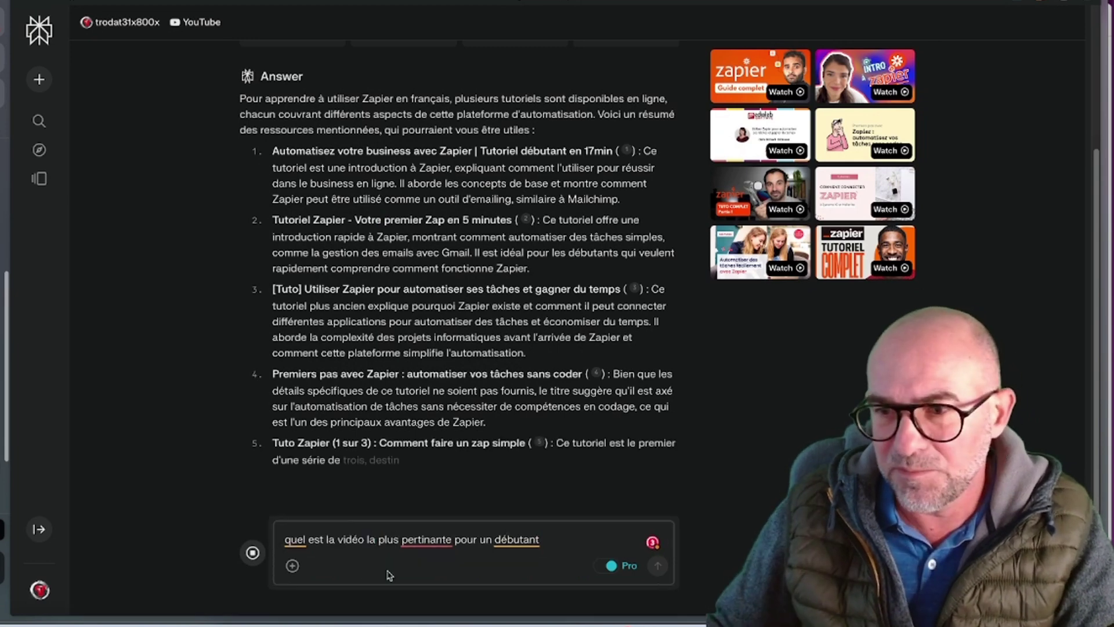
Step: Correct the unsent follow-up to read "quelle est la vidéo la plus pertinente pour un débutant ?"
{"action": "left_click", "coordinate": [421, 540]}
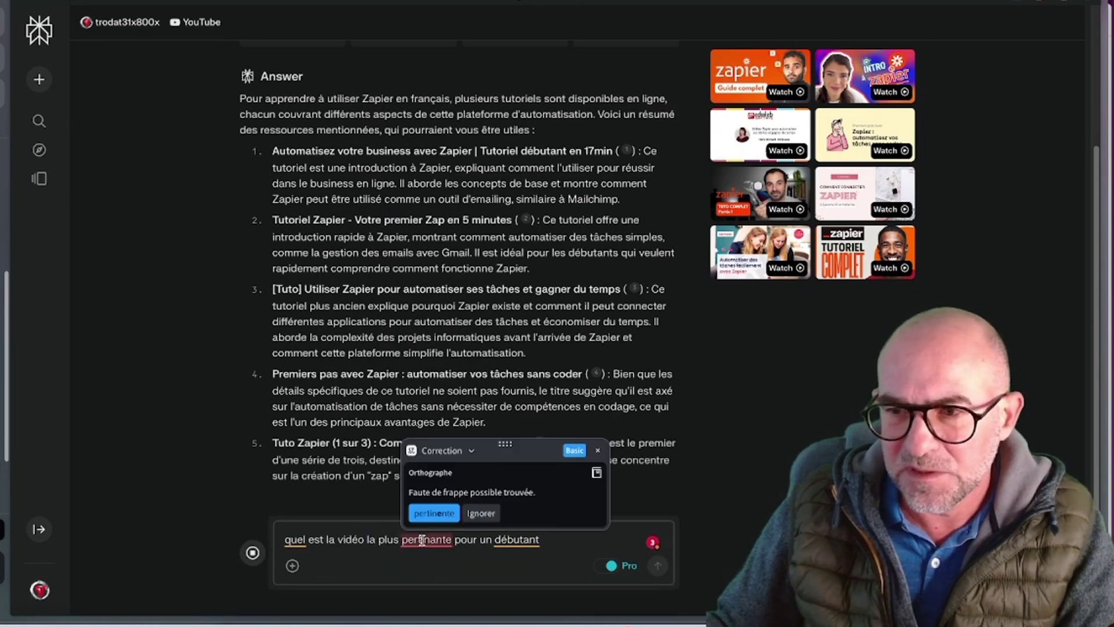
{"action": "left_click", "coordinate": [433, 513]}
{"action": "type", "text": "le"}
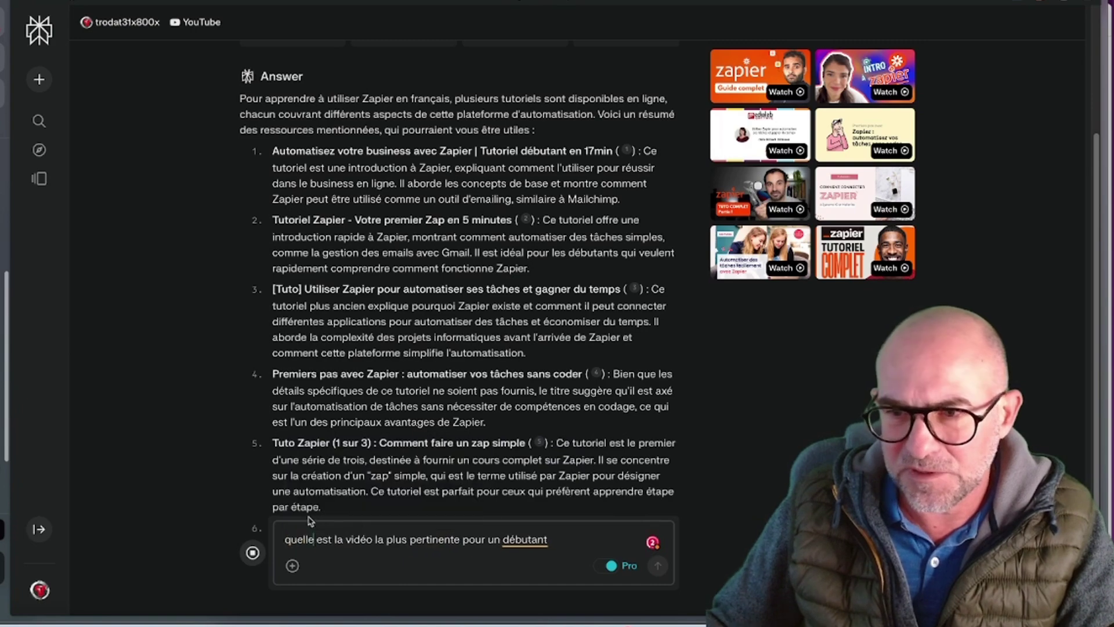
{"action": "left_click", "coordinate": [540, 546]}
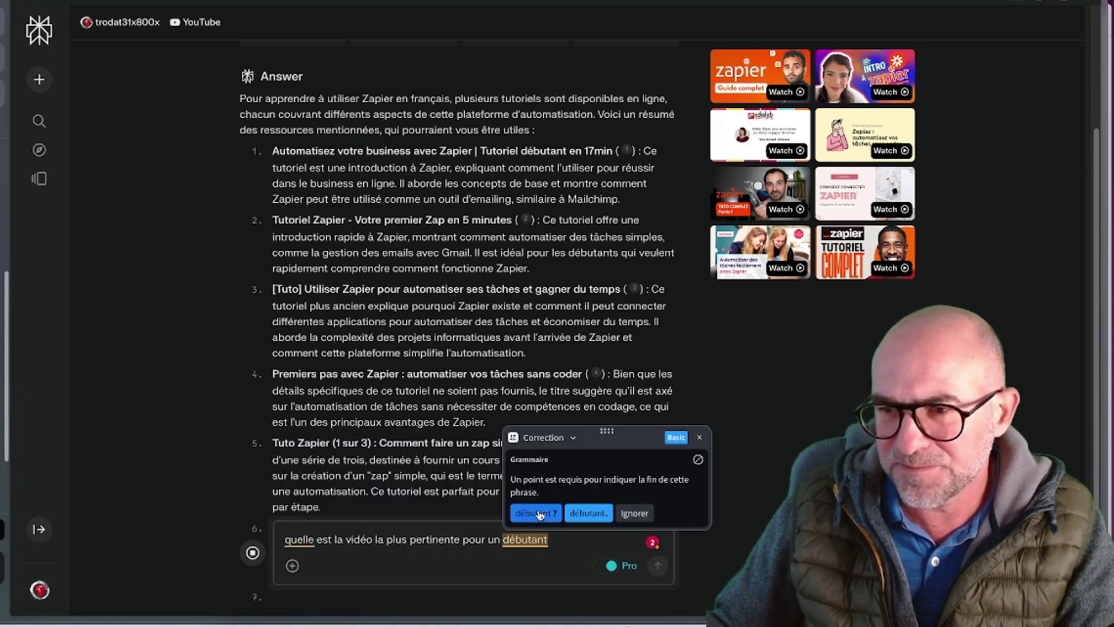
Step: Turn Pro off for the follow-up and send it once the Zapier tutorial answer is complete
{"action": "left_click", "coordinate": [602, 560]}
{"action": "scroll", "coordinate": [595, 465], "scroll_direction": "down", "scroll_amount": 5}
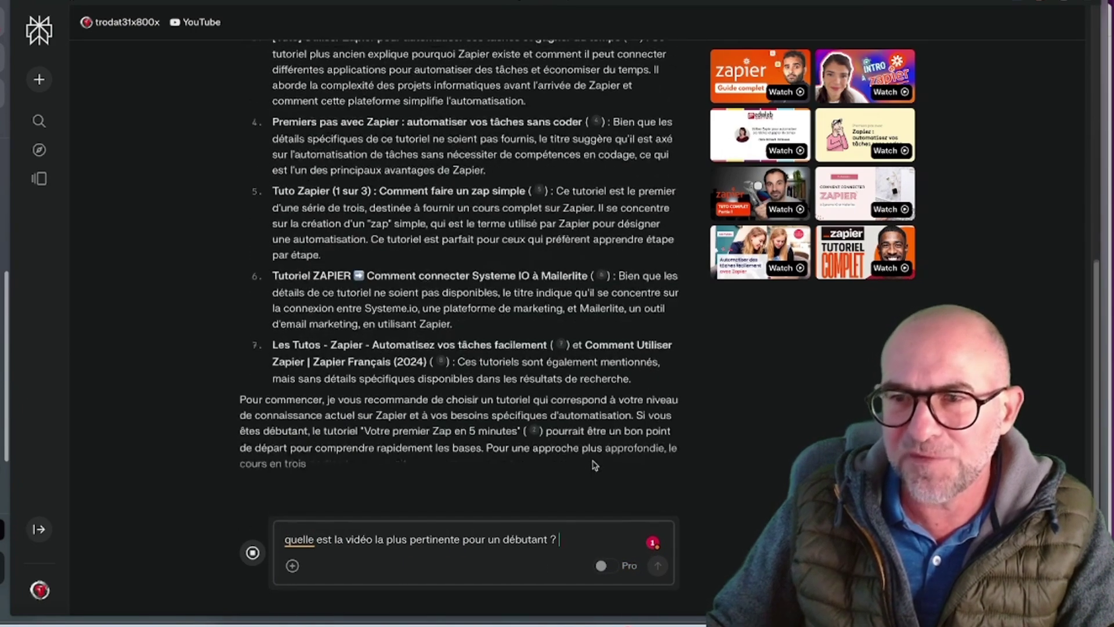
{"action": "scroll", "coordinate": [594, 466], "scroll_direction": "down", "scroll_amount": 2}
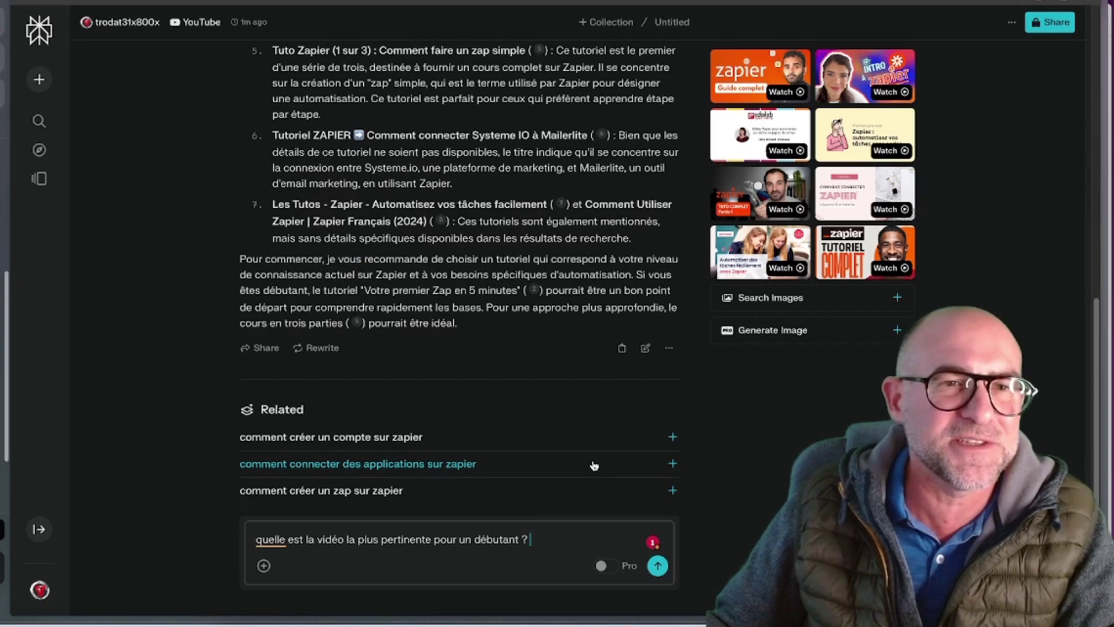
{"action": "scroll", "coordinate": [593, 465], "scroll_direction": "down", "scroll_amount": 1}
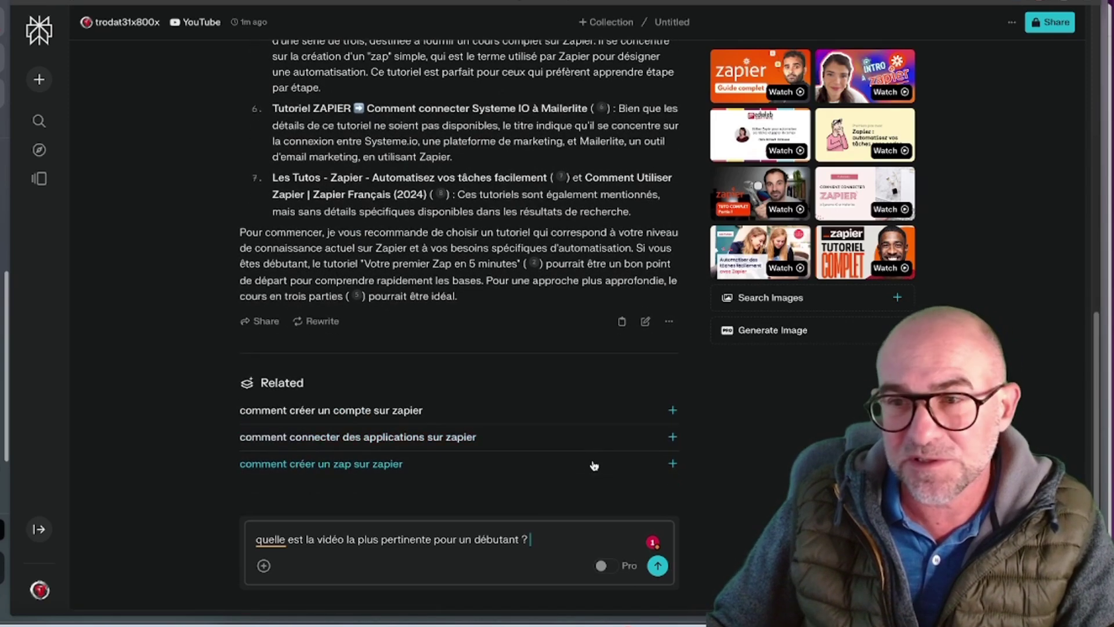
{"action": "left_click", "coordinate": [658, 565]}
Step: Read the answer about the most relevant beginner video and compare it with the first Zapier tutorial answer and its videos
{"action": "left_click_drag", "start_coordinate": [394, 220], "coordinate": [508, 294]}
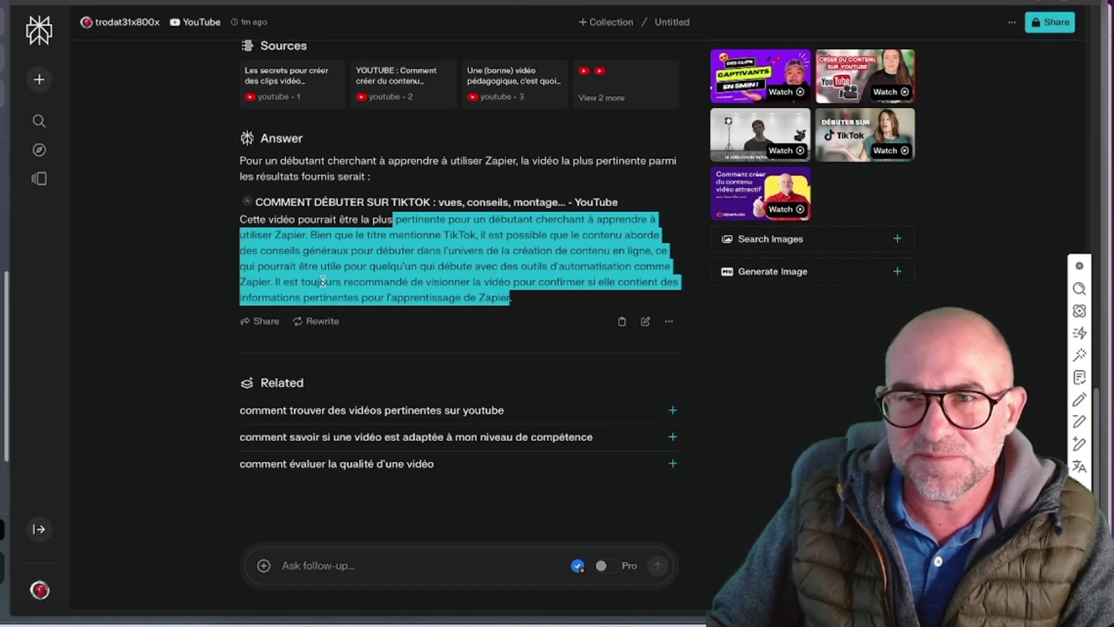
{"action": "left_click_drag", "start_coordinate": [348, 268], "coordinate": [356, 284]}
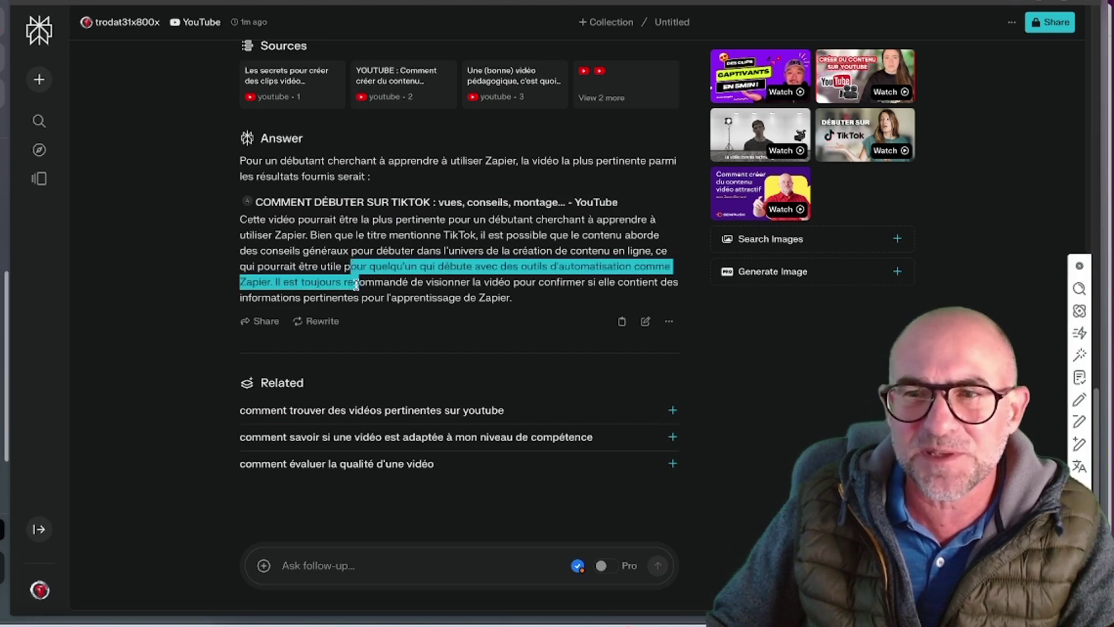
{"action": "left_click", "coordinate": [511, 295]}
{"action": "scroll", "coordinate": [512, 296], "scroll_direction": "up", "scroll_amount": 3}
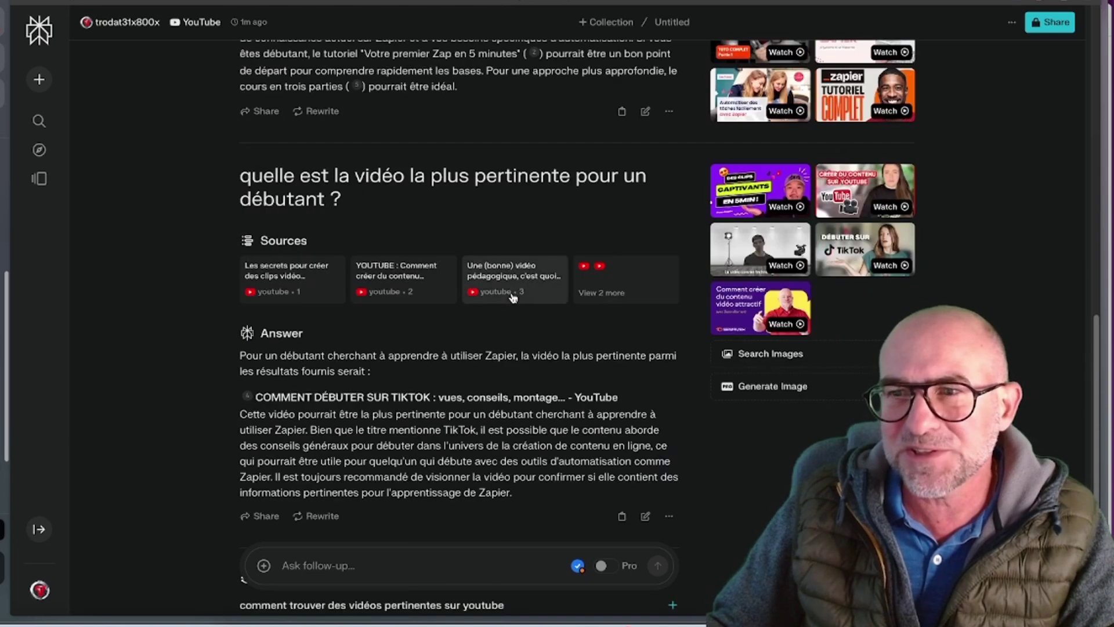
{"action": "scroll", "coordinate": [515, 324], "scroll_direction": "down", "scroll_amount": 2}
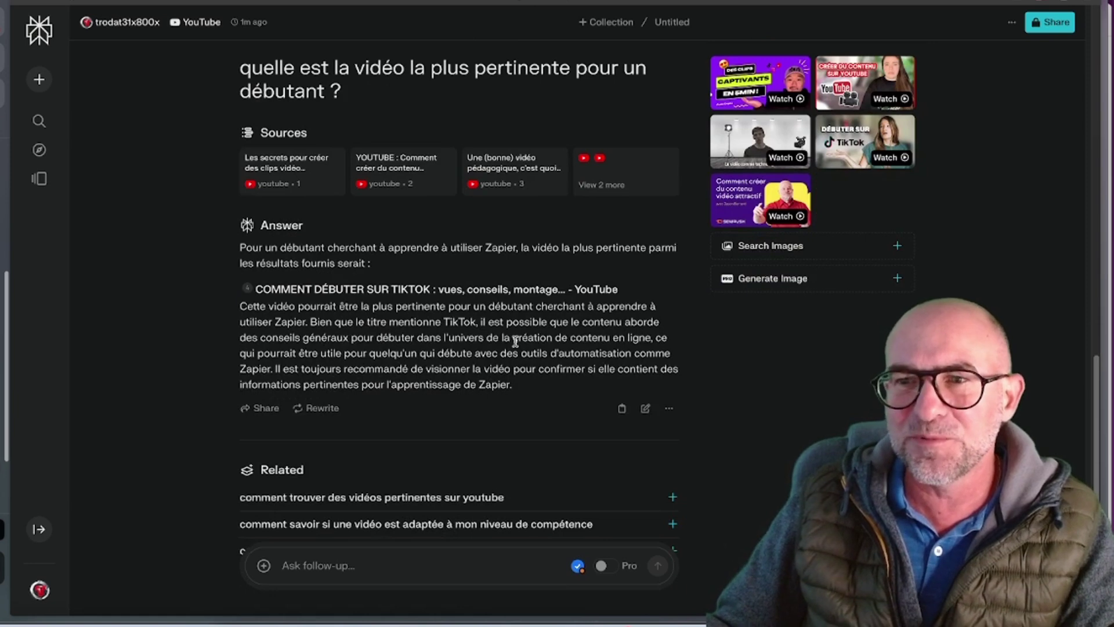
{"action": "scroll", "coordinate": [516, 342], "scroll_direction": "up", "scroll_amount": 1}
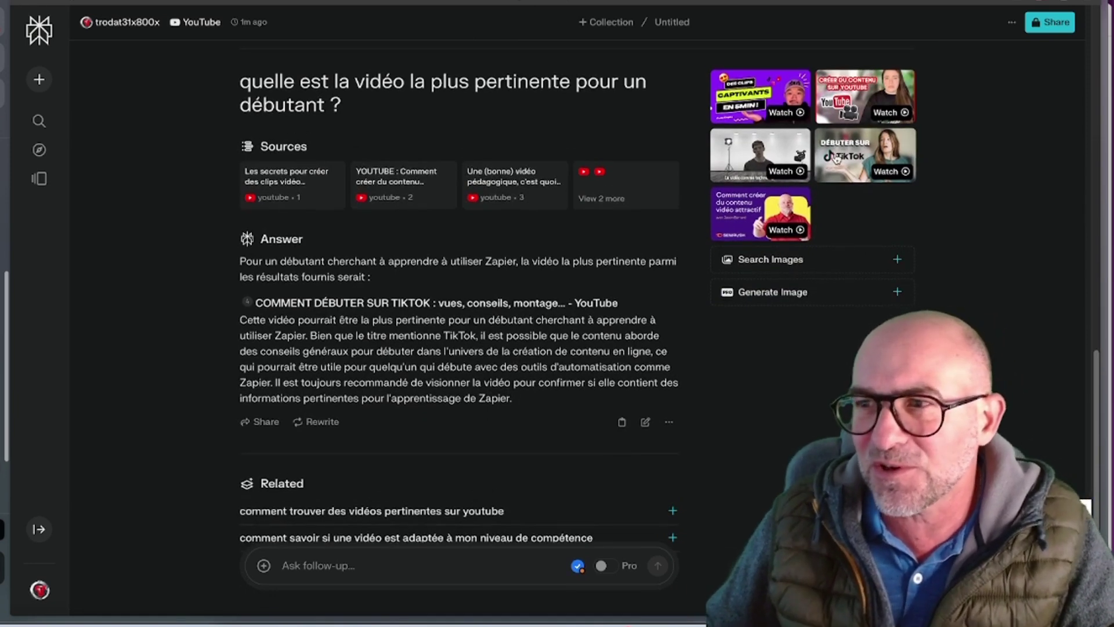
{"action": "scroll", "coordinate": [584, 344], "scroll_direction": "up", "scroll_amount": 1}
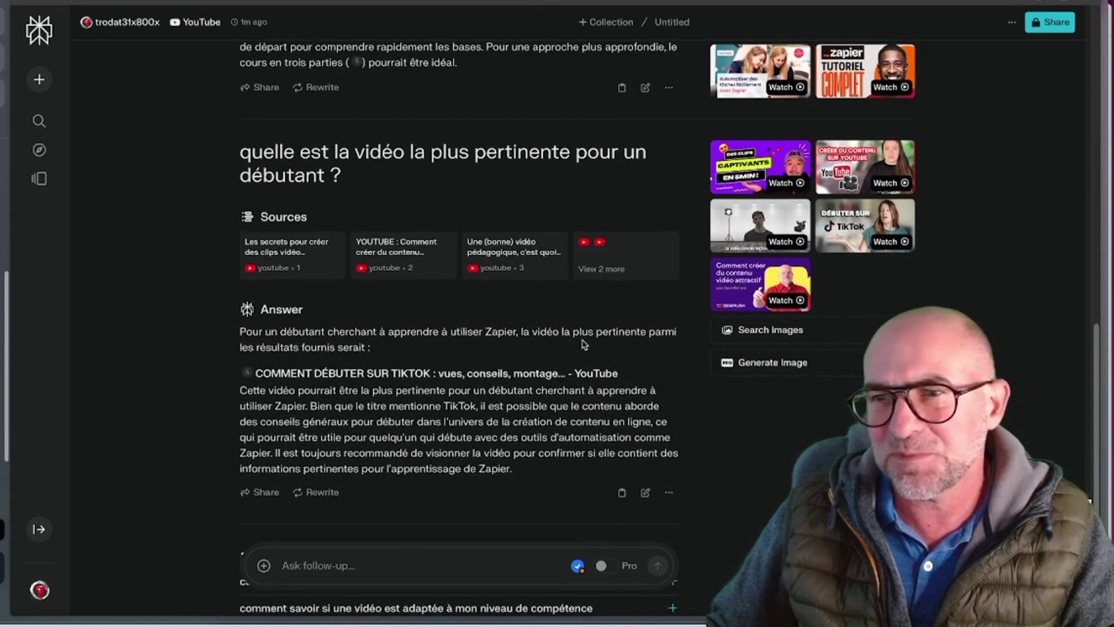
{"action": "scroll", "coordinate": [583, 344], "scroll_direction": "down", "scroll_amount": 3}
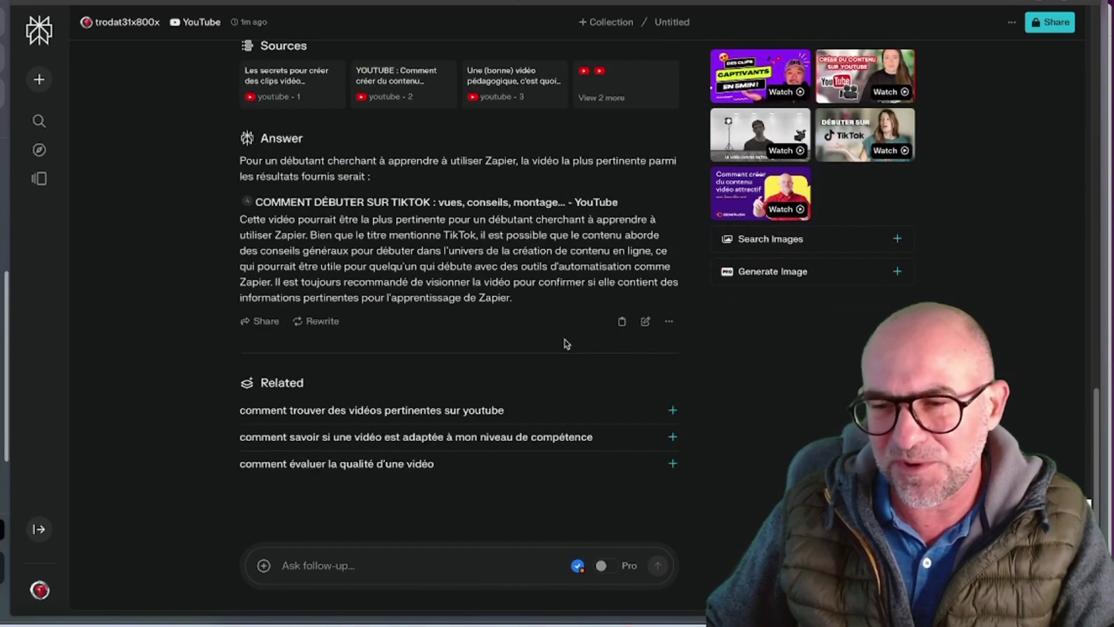
{"action": "scroll", "coordinate": [566, 344], "scroll_direction": "up", "scroll_amount": 15}
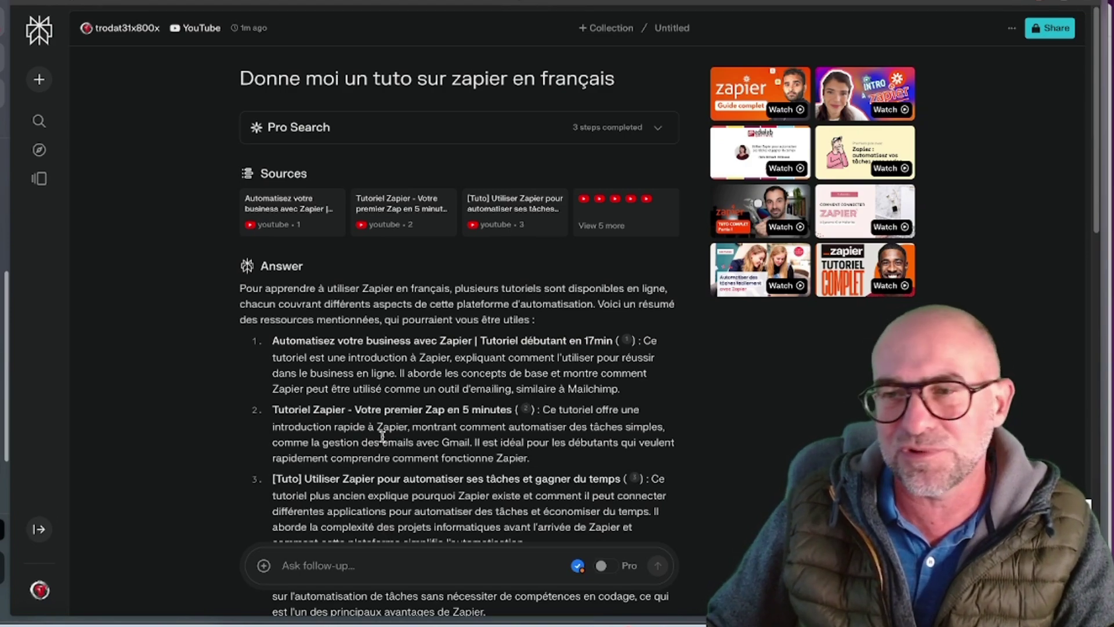
{"action": "scroll", "coordinate": [469, 413], "scroll_direction": "down", "scroll_amount": 15}
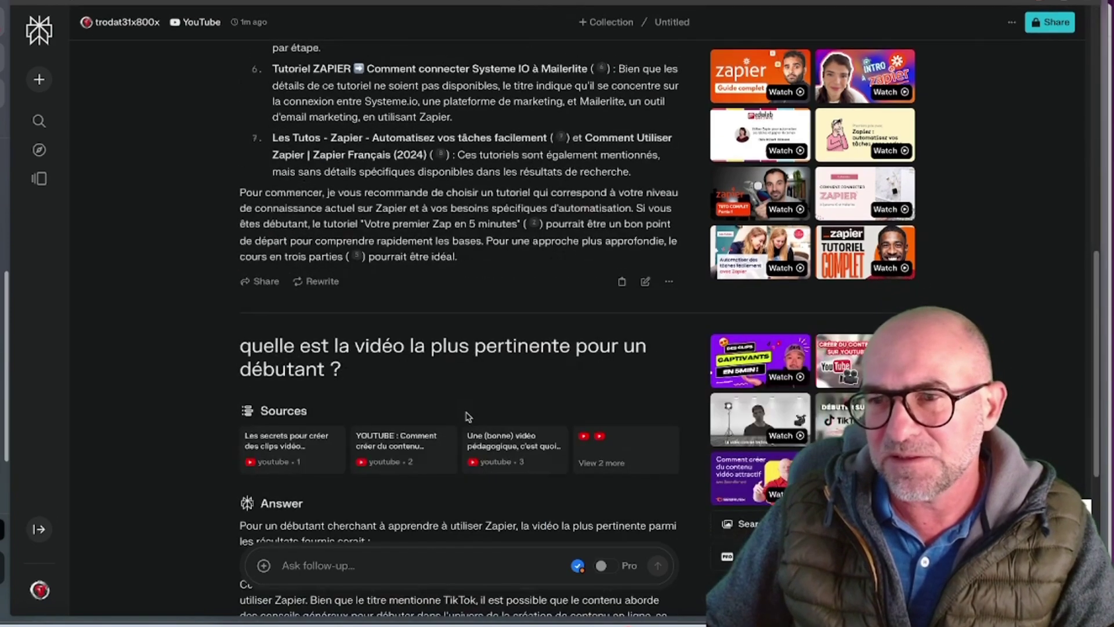
{"action": "scroll", "coordinate": [464, 415], "scroll_direction": "up", "scroll_amount": 15}
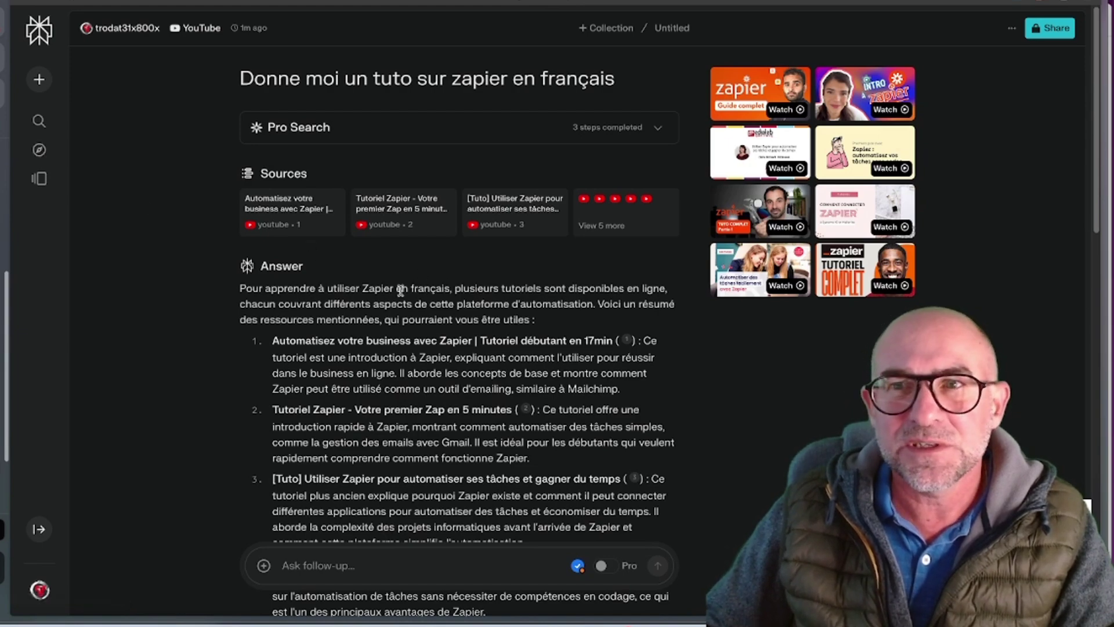
{"action": "scroll", "coordinate": [400, 290], "scroll_direction": "down", "scroll_amount": 15}
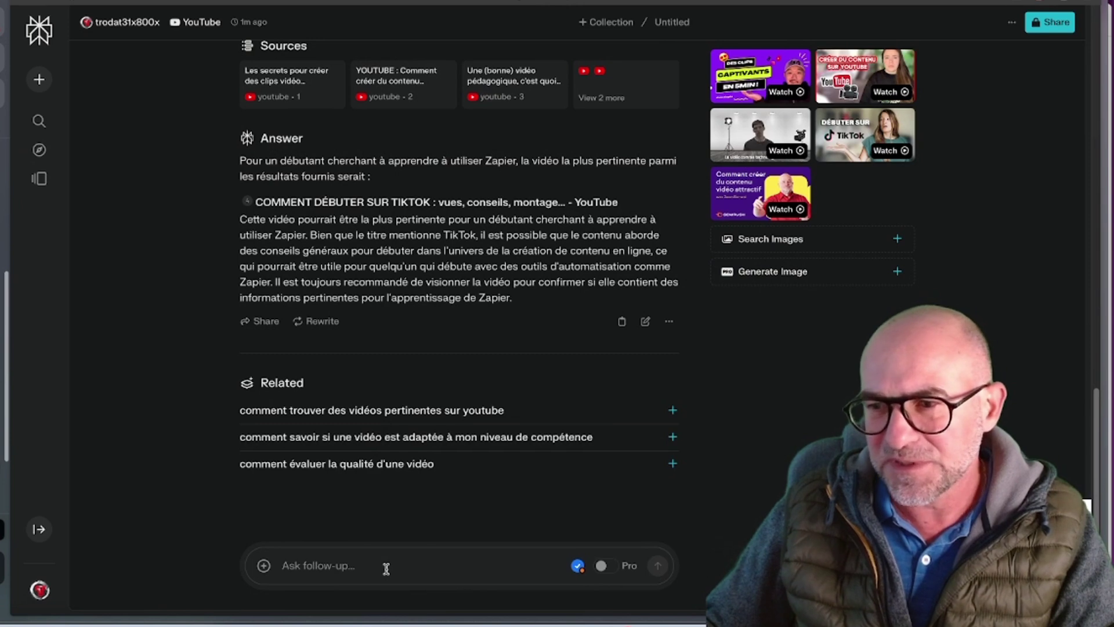
Step: Start the suggested "Plan a 5-day trip to Paris" search from the home page and submit "Art and culture" as the main interest
{"action": "left_click", "coordinate": [39, 120]}
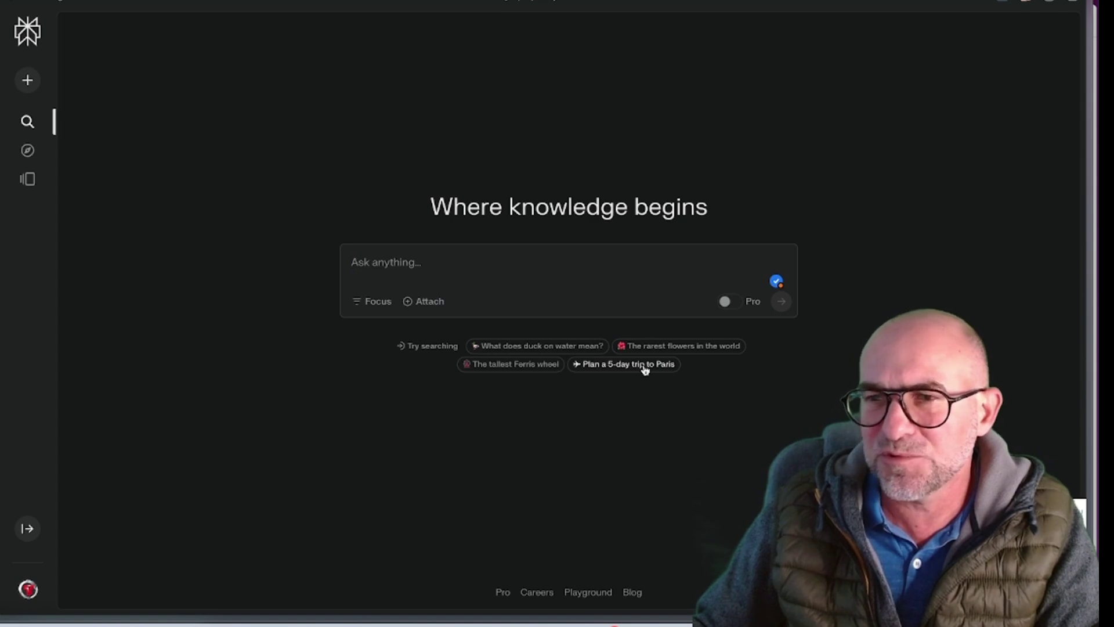
{"action": "left_click", "coordinate": [645, 365]}
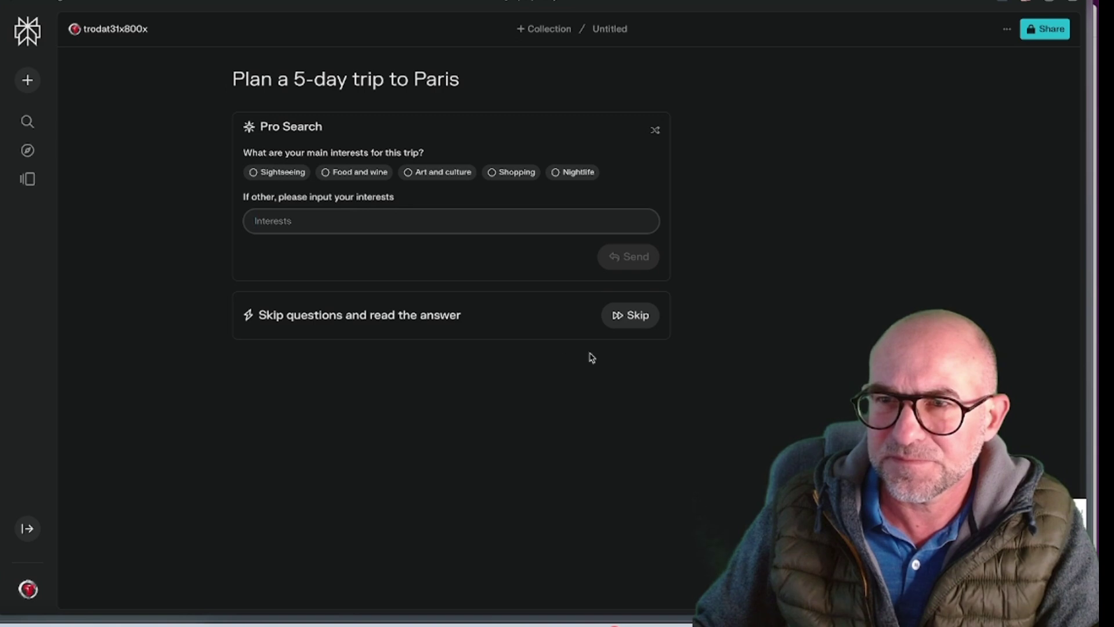
{"action": "left_click", "coordinate": [526, 171]}
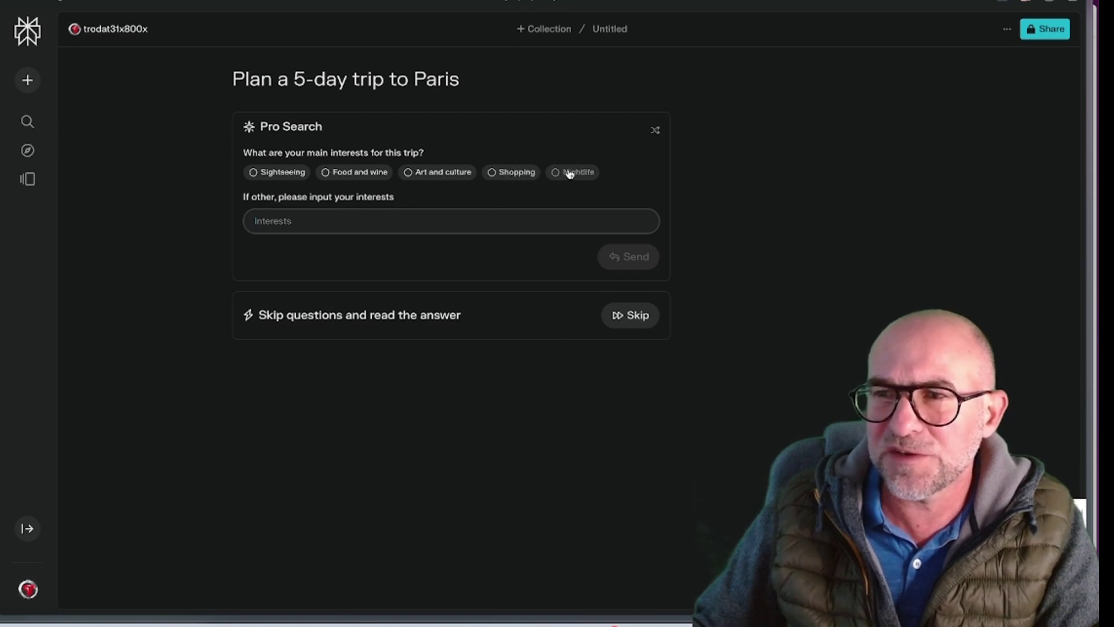
{"action": "left_click", "coordinate": [441, 172]}
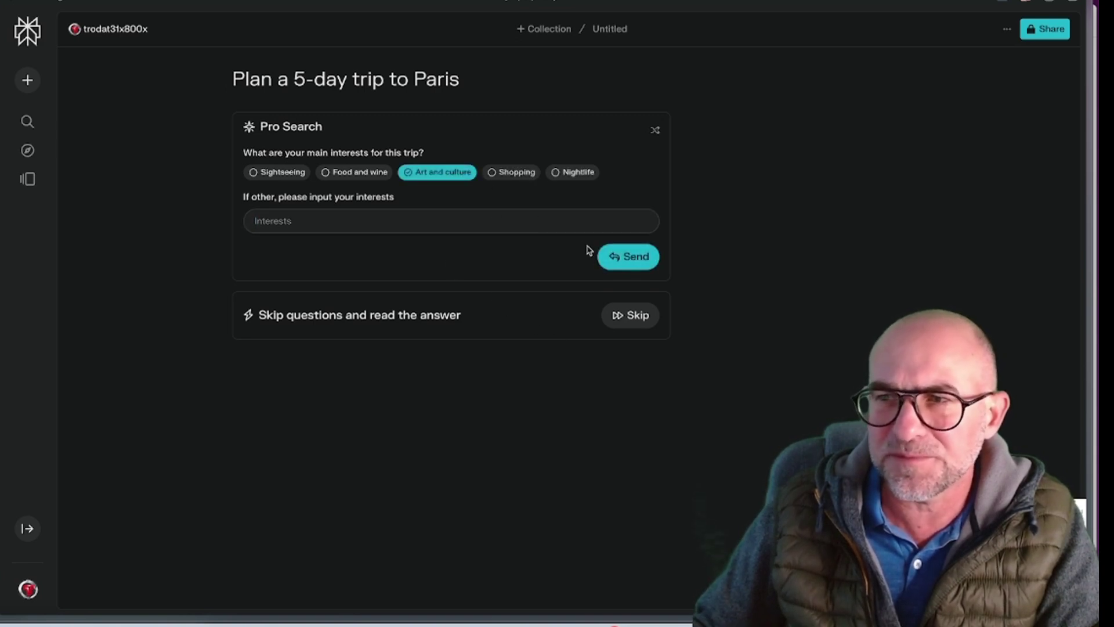
{"action": "left_click", "coordinate": [623, 257]}
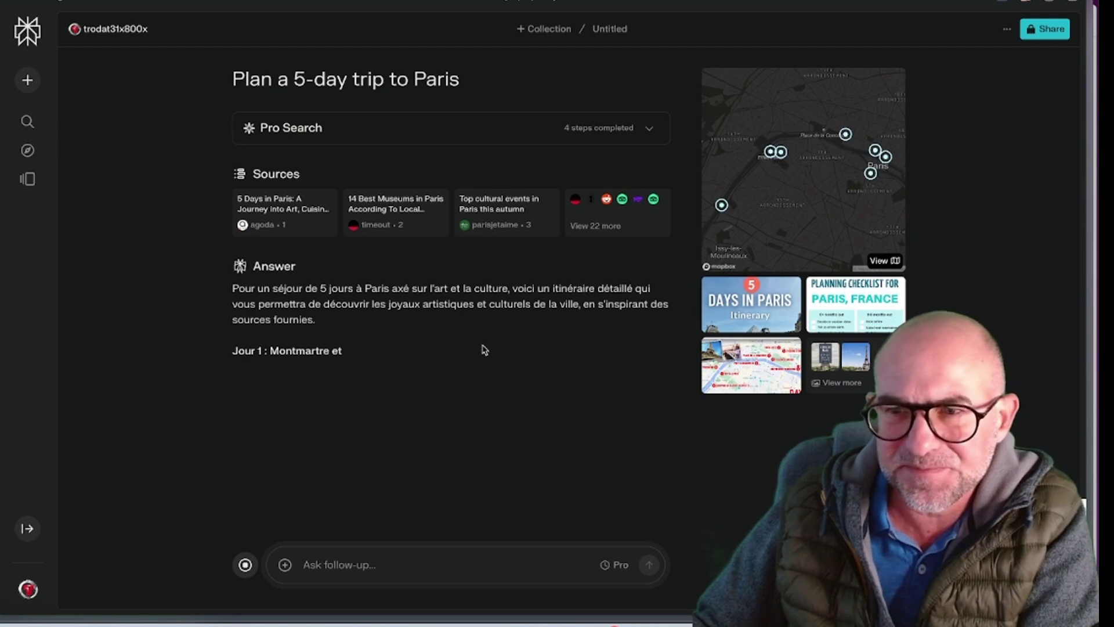
Step: Open the Paris trip's full map and inspect the Eiffel Tower and Paris Trip locations
{"action": "left_click", "coordinate": [780, 236]}
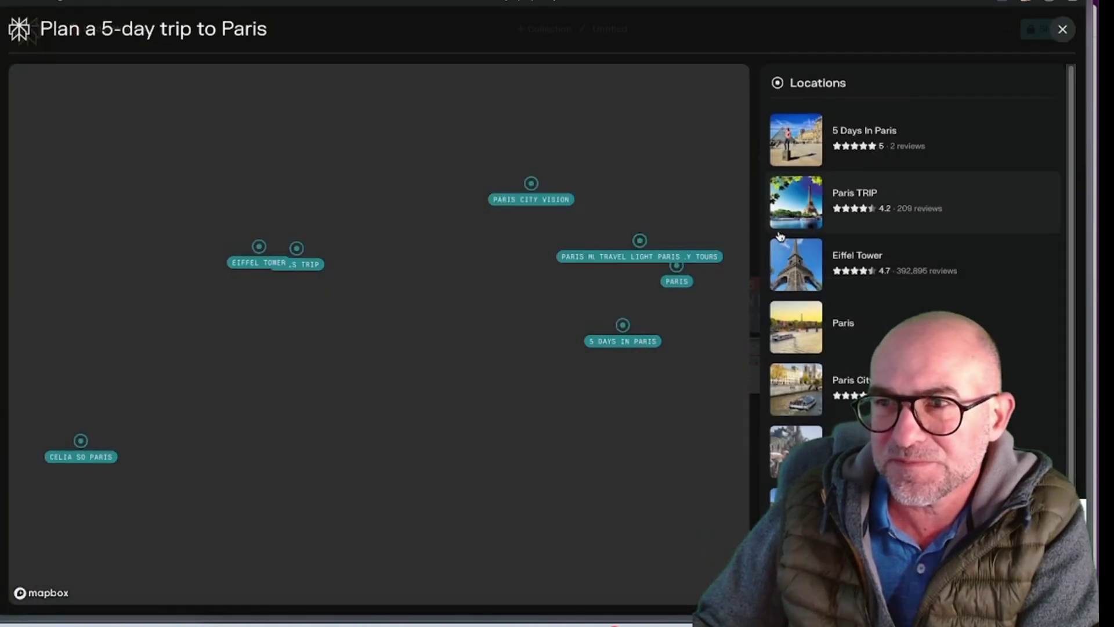
{"action": "left_click", "coordinate": [275, 269]}
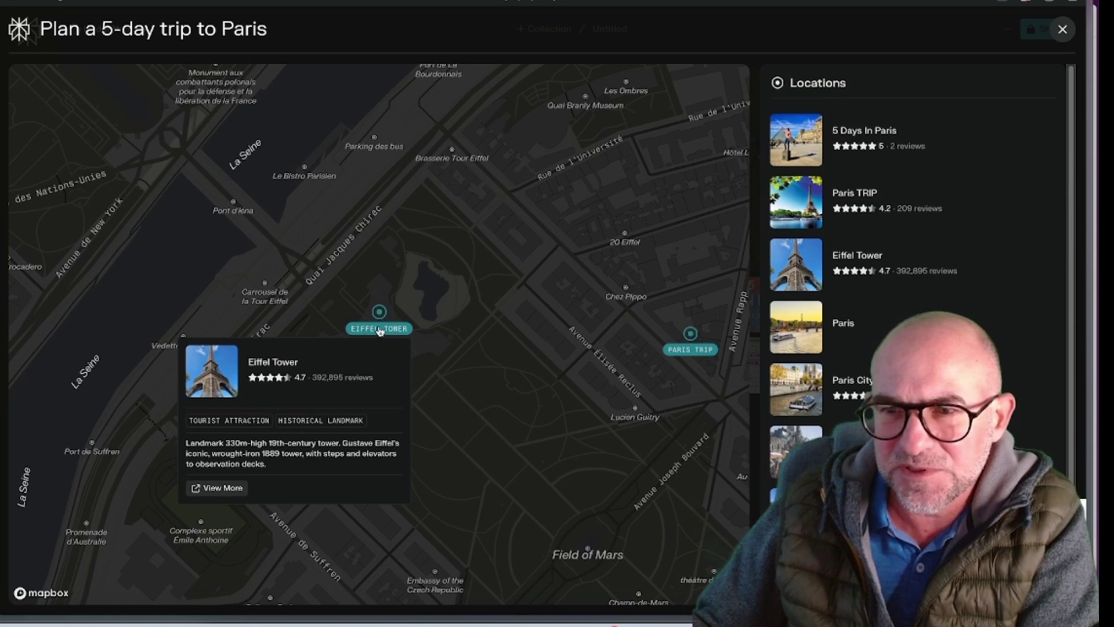
{"action": "left_click", "coordinate": [674, 349]}
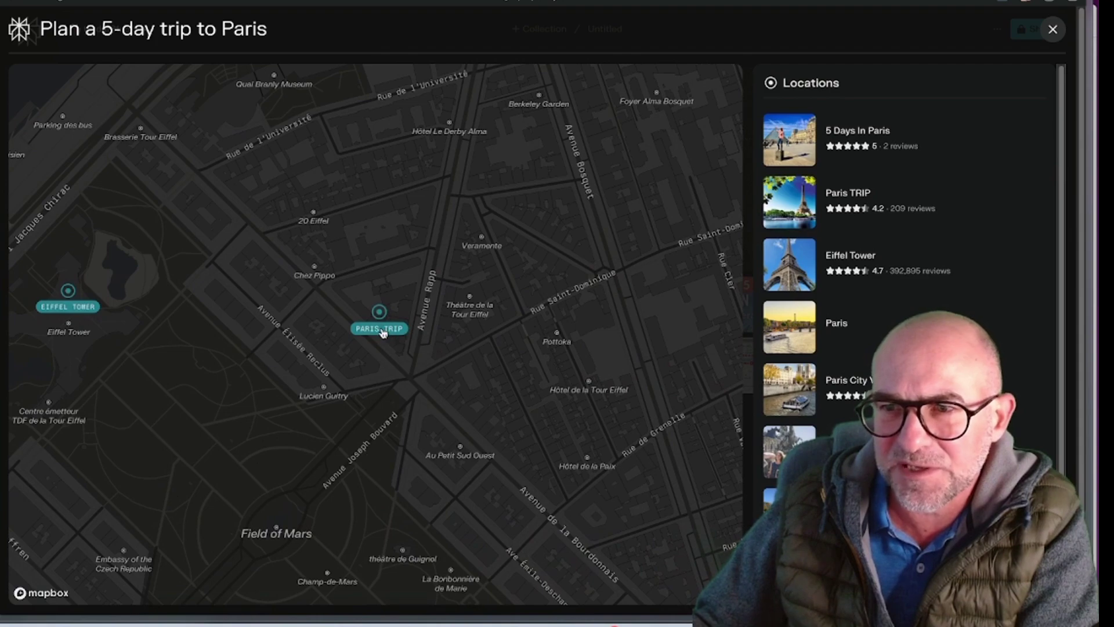
{"action": "scroll", "coordinate": [352, 358], "scroll_direction": "down", "scroll_amount": 5}
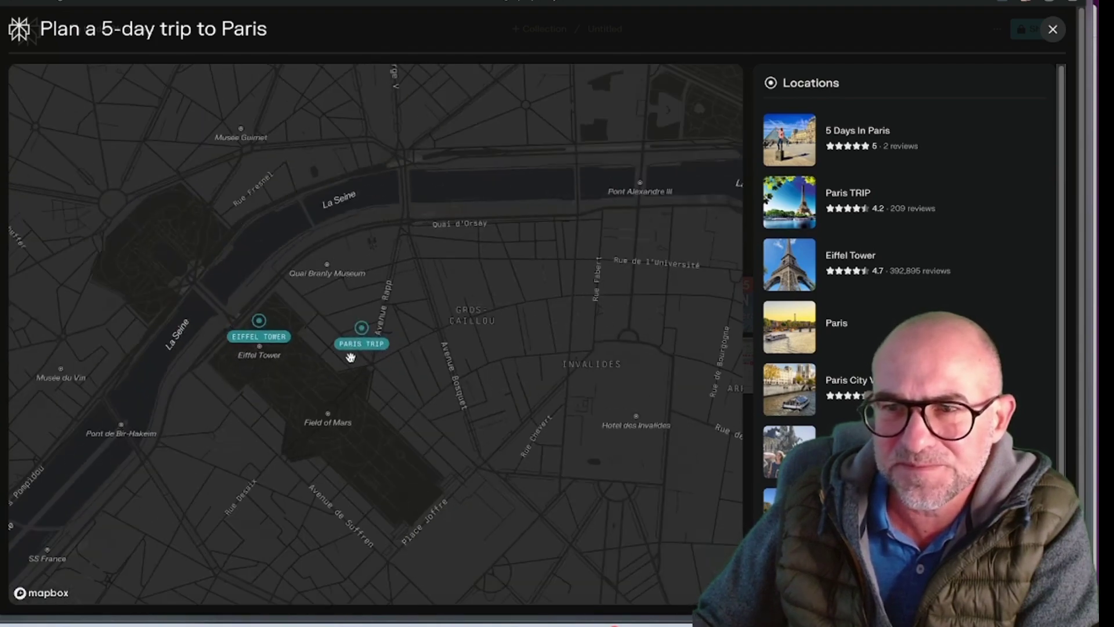
{"action": "scroll", "coordinate": [348, 356], "scroll_direction": "down", "scroll_amount": 5}
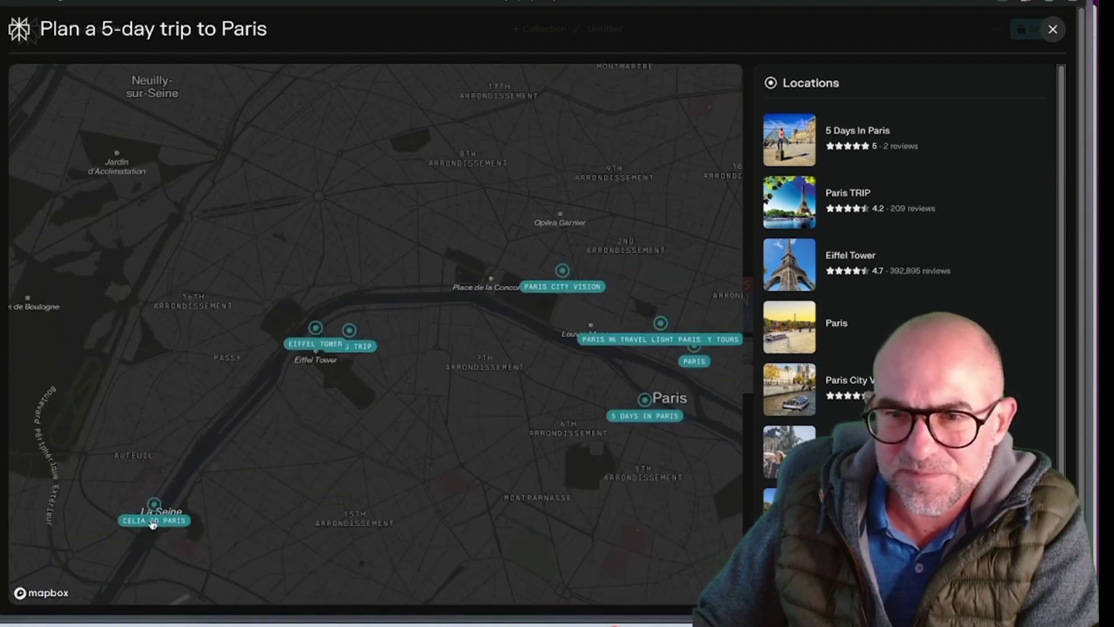
Step: Inspect the marker on the Seine near Javel and the overlapping tour markers in central Paris, and close the map
{"action": "left_click", "coordinate": [152, 521]}
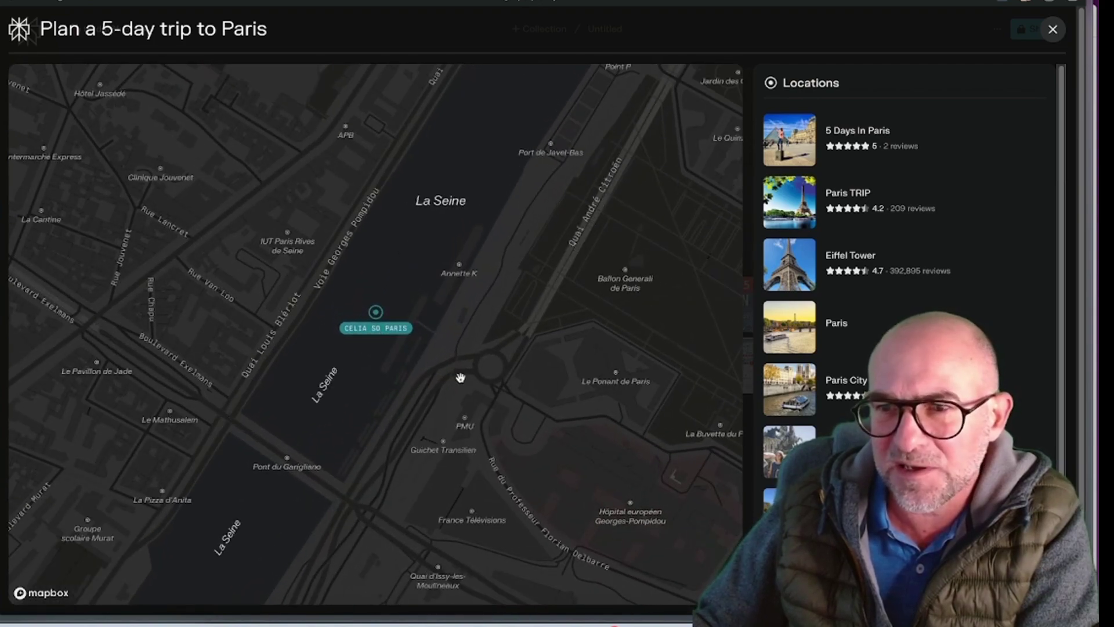
{"action": "scroll", "coordinate": [459, 386], "scroll_direction": "up", "scroll_amount": 3}
{"action": "scroll", "coordinate": [460, 395], "scroll_direction": "down", "scroll_amount": 4}
{"action": "scroll", "coordinate": [459, 394], "scroll_direction": "down", "scroll_amount": 4}
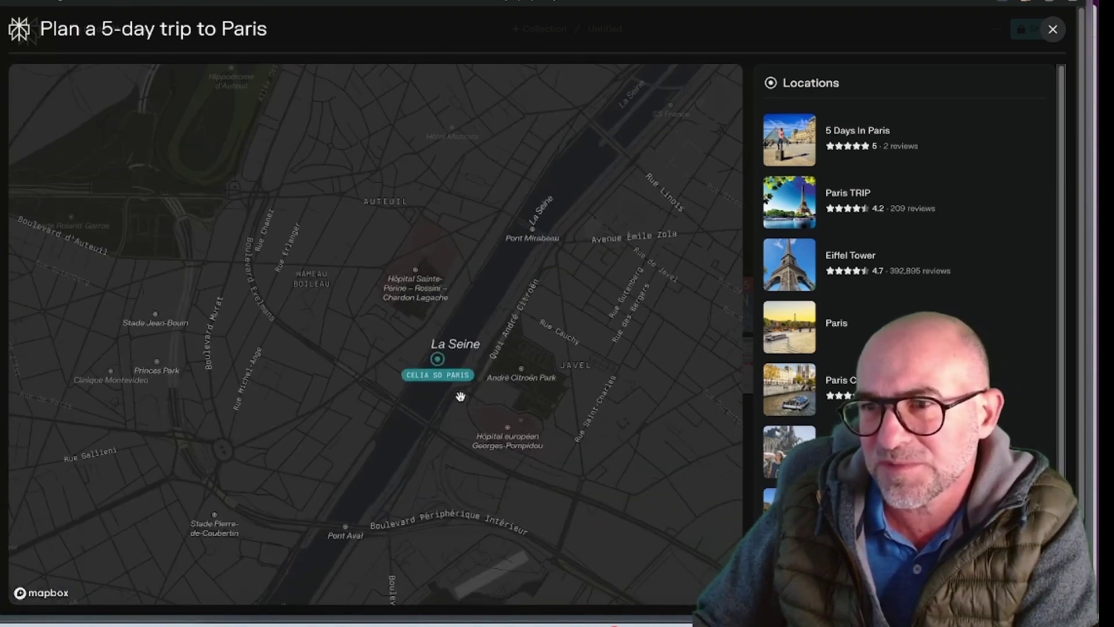
{"action": "left_click_drag", "start_coordinate": [625, 400], "coordinate": [267, 405]}
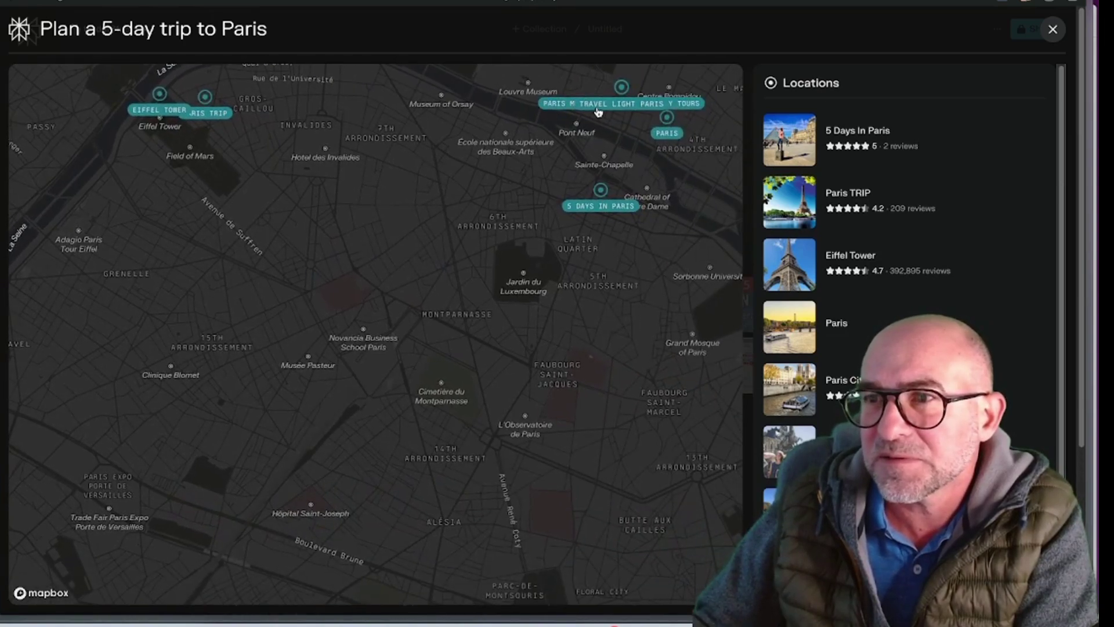
{"action": "left_click", "coordinate": [597, 107]}
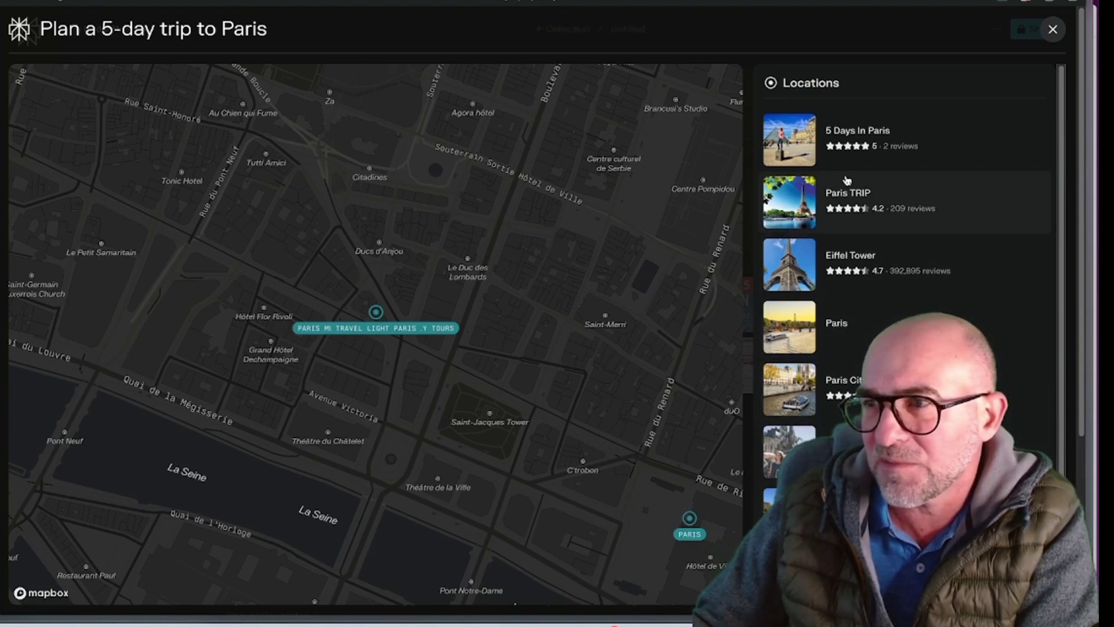
{"action": "left_click", "coordinate": [1053, 29]}
Step: Review the day-by-day Paris itinerary from Jour 1 through Jour 5 and the additional tips
{"action": "scroll", "coordinate": [388, 338], "scroll_direction": "down", "scroll_amount": 5}
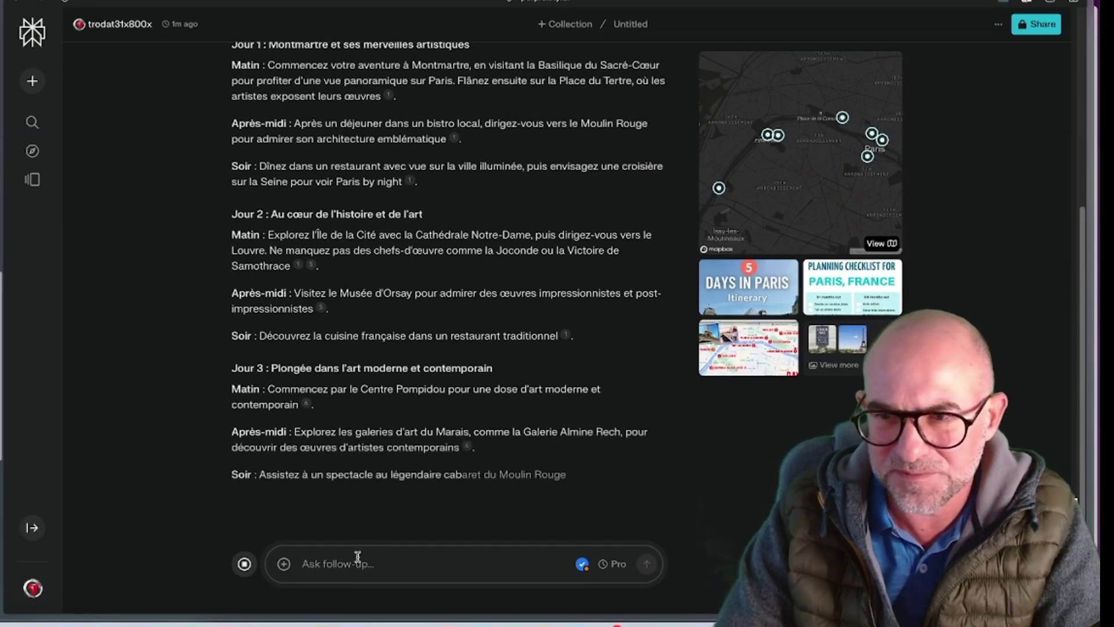
{"action": "scroll", "coordinate": [394, 455], "scroll_direction": "down", "scroll_amount": 2}
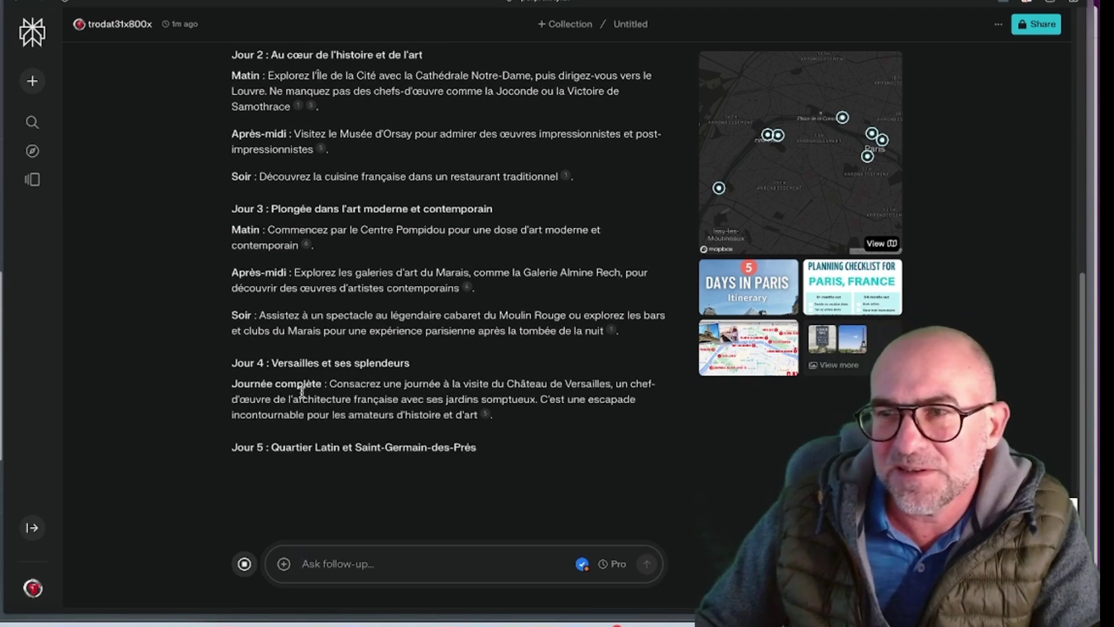
{"action": "scroll", "coordinate": [302, 392], "scroll_direction": "up", "scroll_amount": 10}
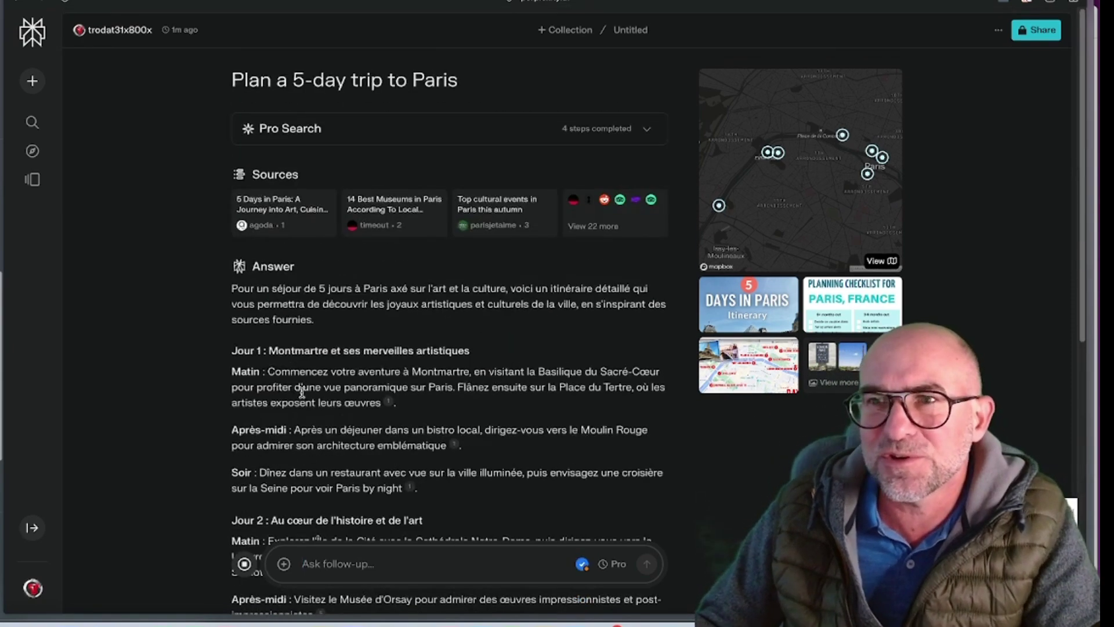
{"action": "scroll", "coordinate": [302, 392], "scroll_direction": "down", "scroll_amount": 10}
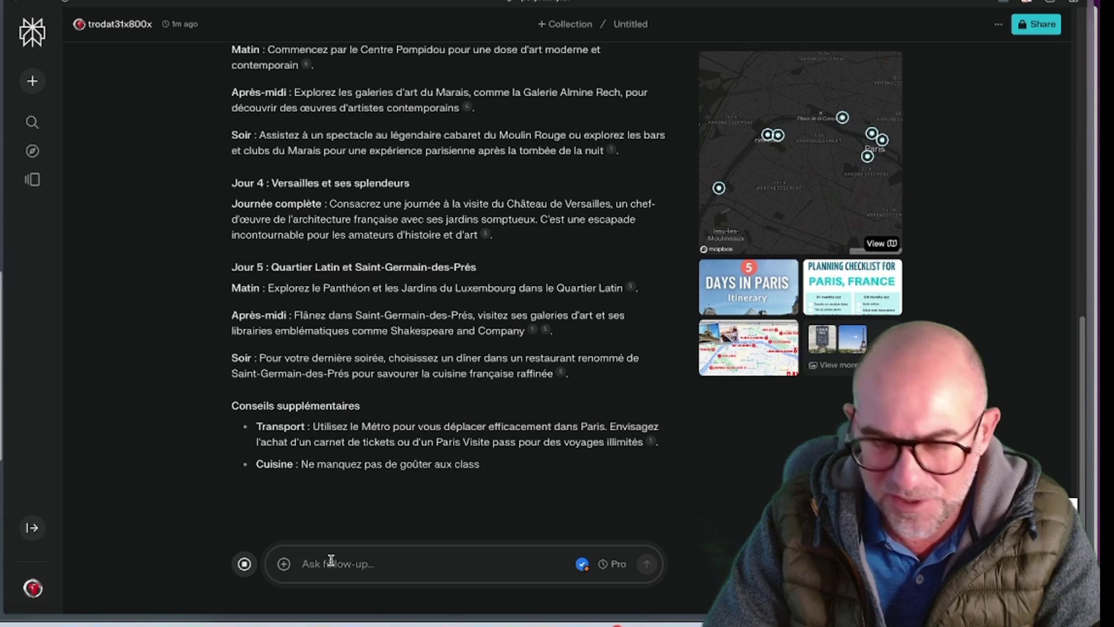
Step: Ask the follow-up question "Affiche moi sur la carte les monuments à visiter" in the Paris trip thread
{"action": "type", "text": "Affiche "}
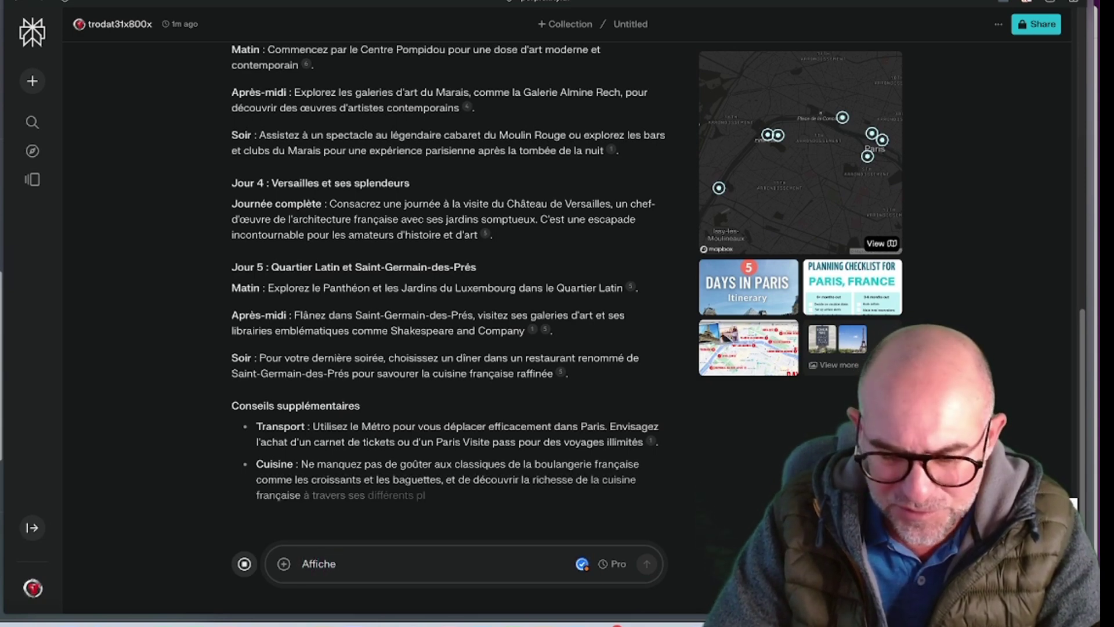
{"action": "type", "text": "moi sur la"}
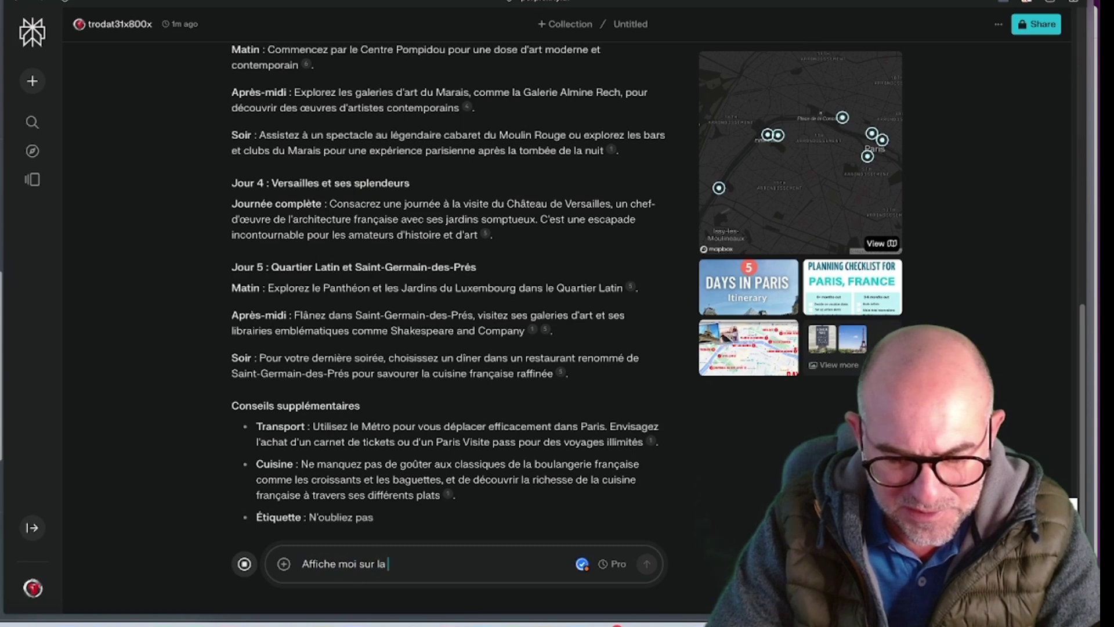
{"action": "type", "text": " carte le"}
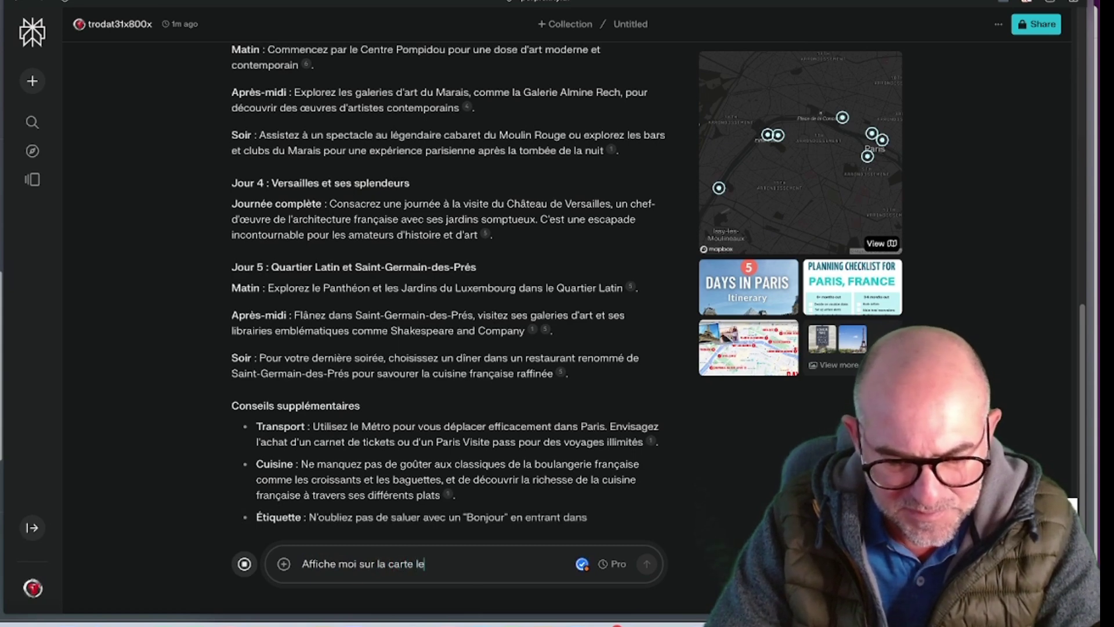
{"action": "type", "text": "s monuments à"}
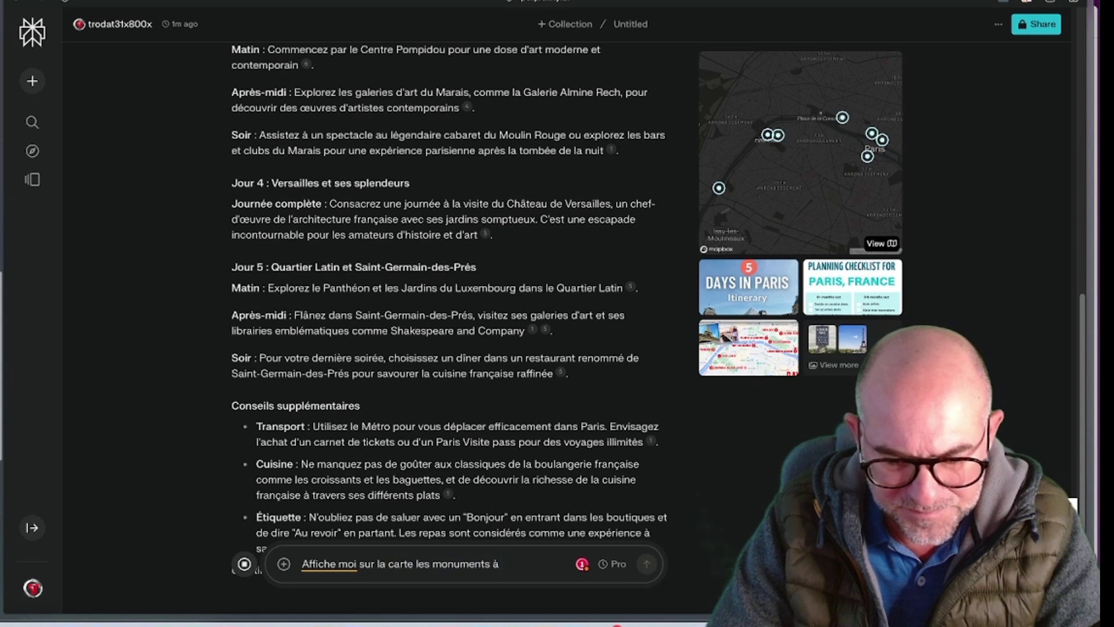
{"action": "type", "text": "visiter"}
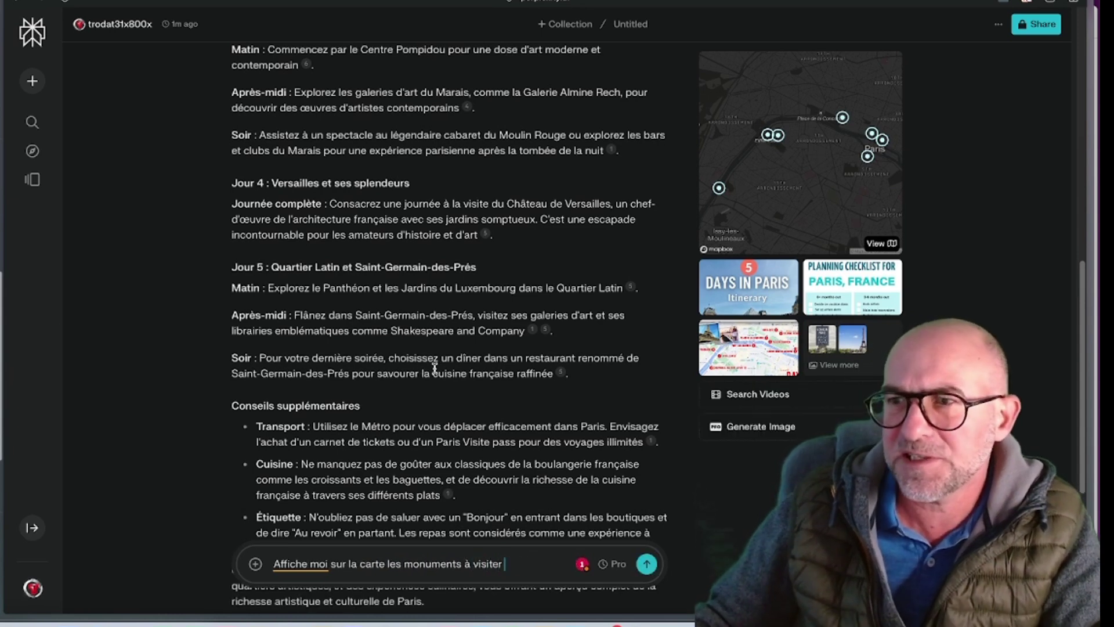
{"action": "scroll", "coordinate": [476, 337], "scroll_direction": "down", "scroll_amount": 5}
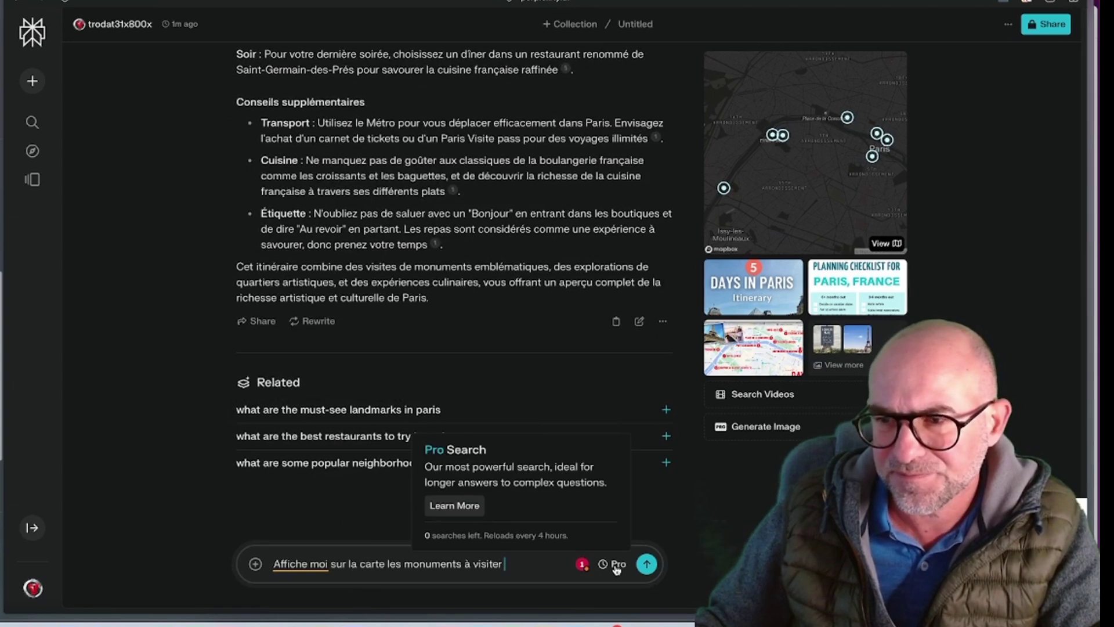
{"action": "left_click", "coordinate": [646, 563]}
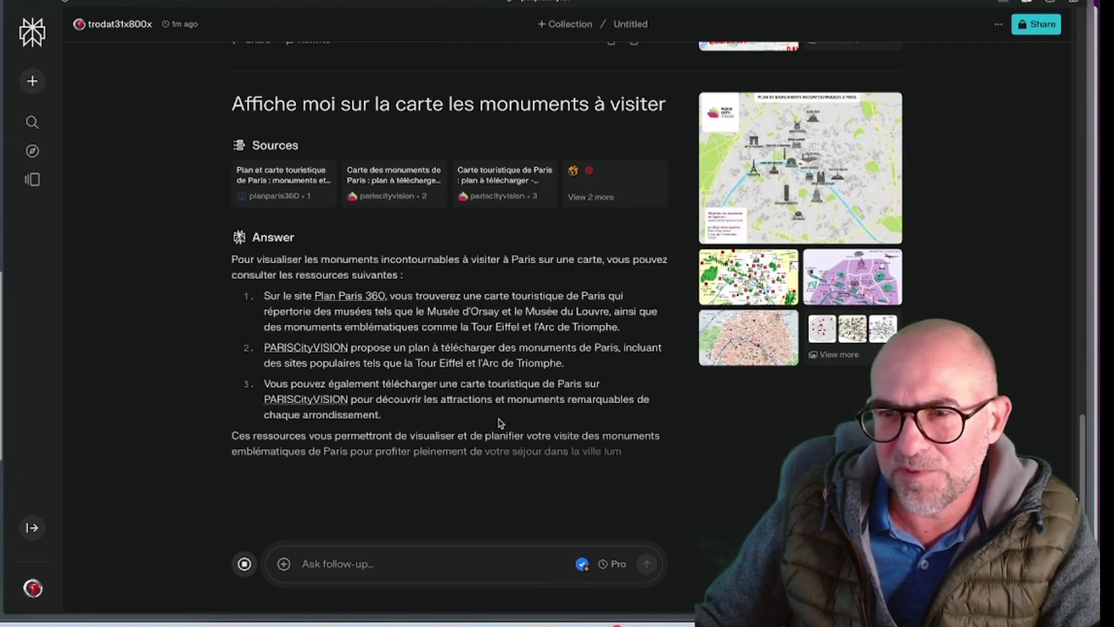
Step: Review the answers to the monument map and "avec mapbox" follow-ups, and return to the start of the 5-day Paris plan
{"action": "scroll", "coordinate": [502, 424], "scroll_direction": "down", "scroll_amount": 2}
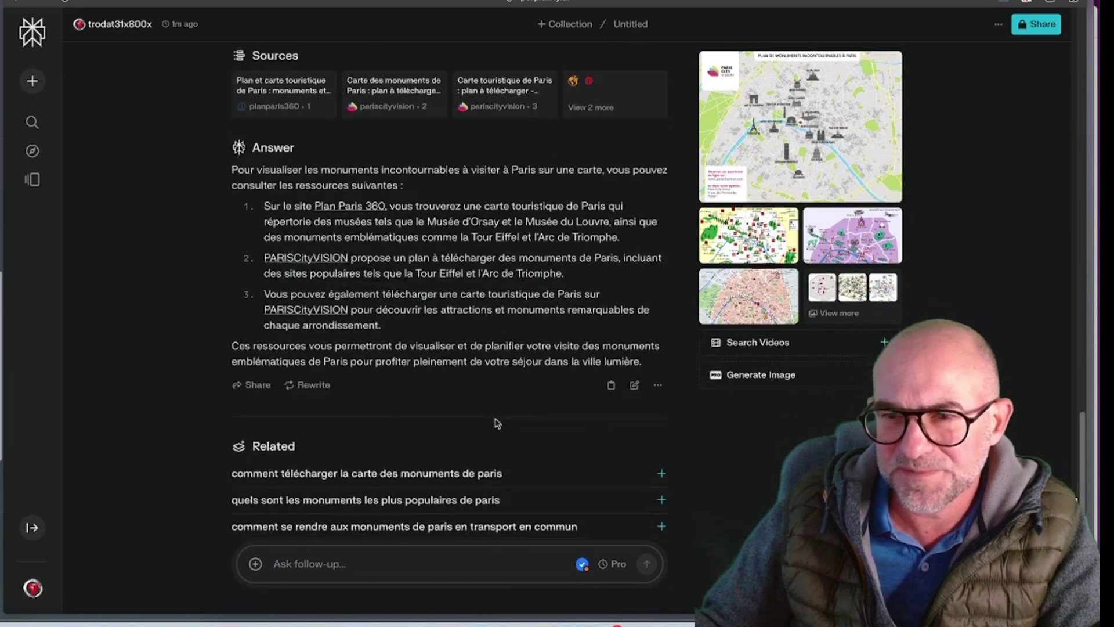
{"action": "scroll", "coordinate": [499, 424], "scroll_direction": "down", "scroll_amount": 1}
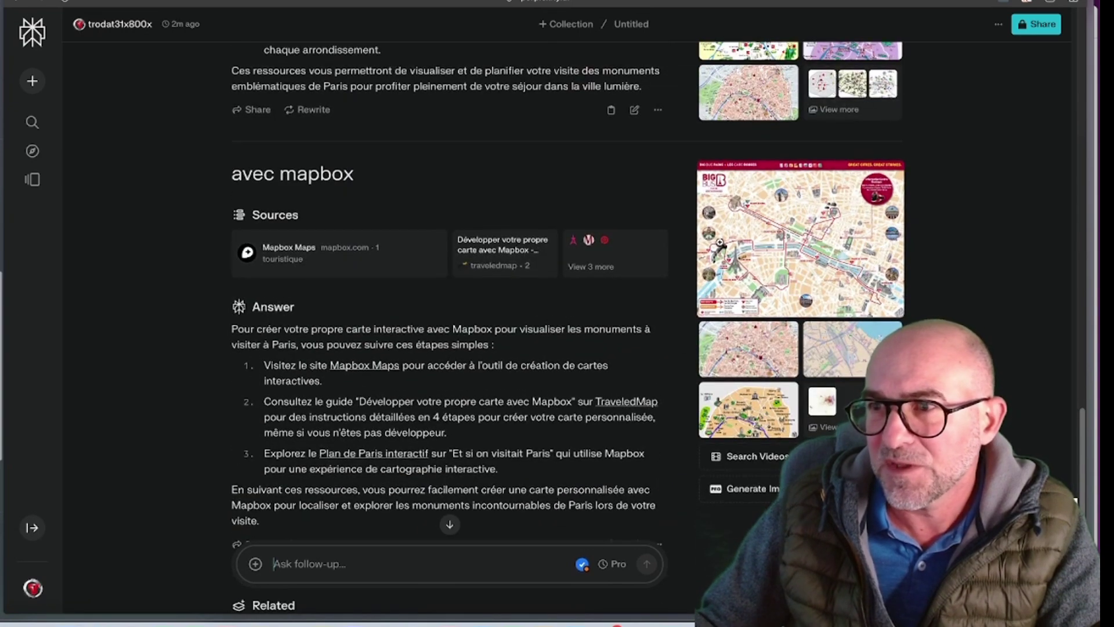
{"action": "scroll", "coordinate": [520, 376], "scroll_direction": "up", "scroll_amount": 6}
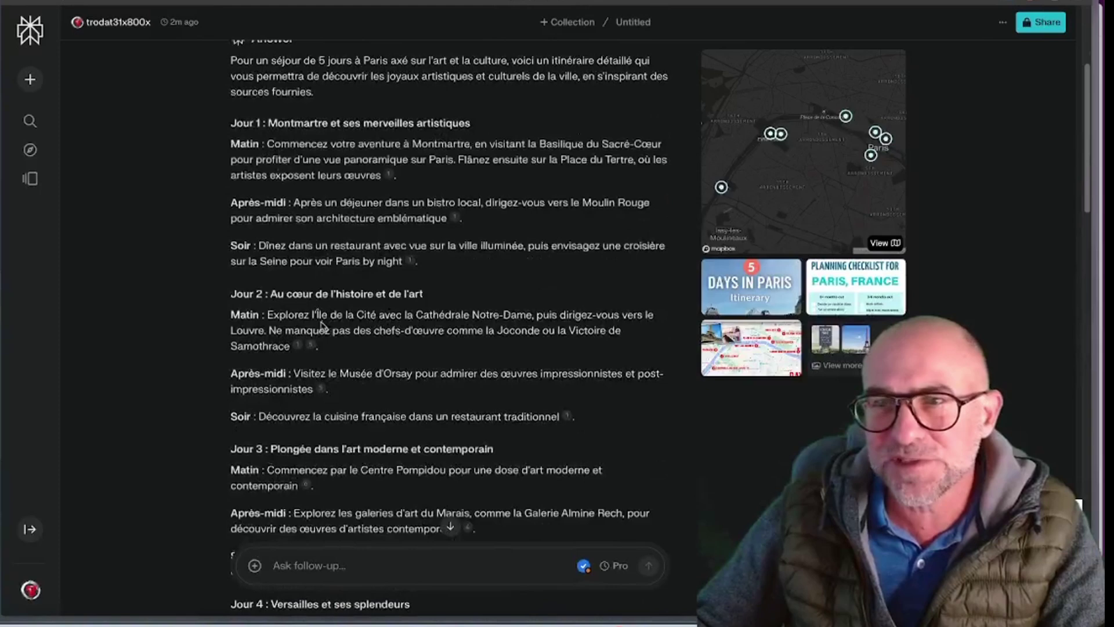
{"action": "scroll", "coordinate": [321, 328], "scroll_direction": "up", "scroll_amount": 4}
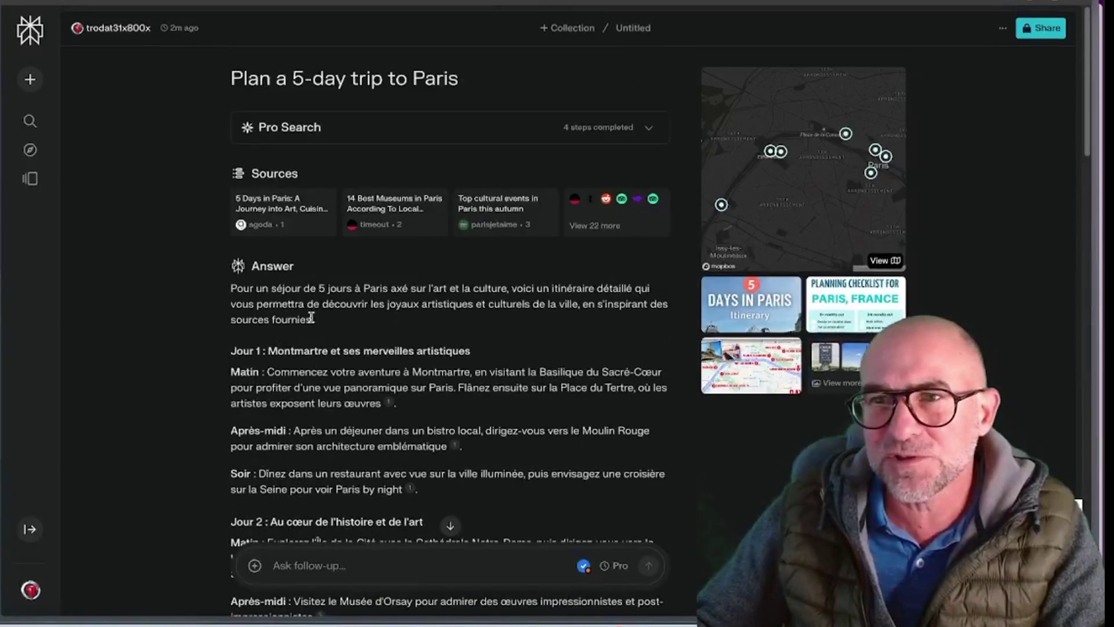